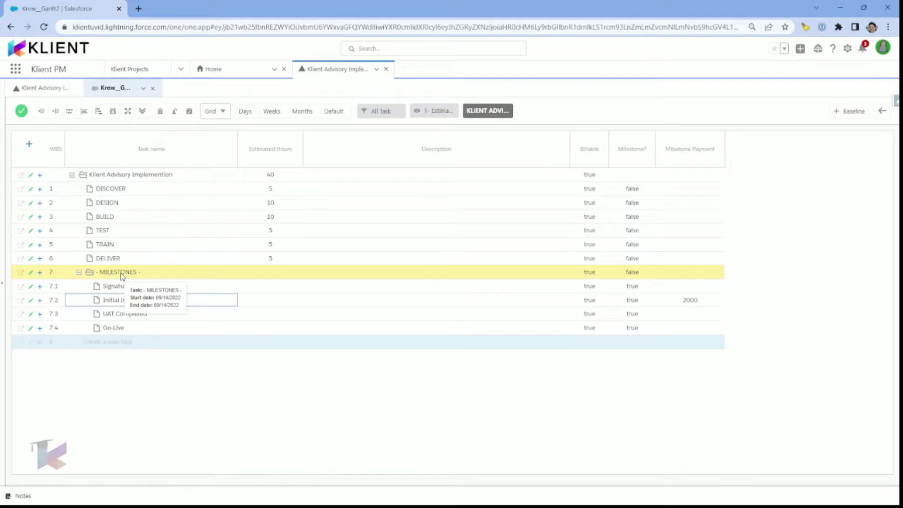
Step: Switch the task grid to the 2- Timeline view and set the DISCOVER task's duration to 5
click(437, 117)
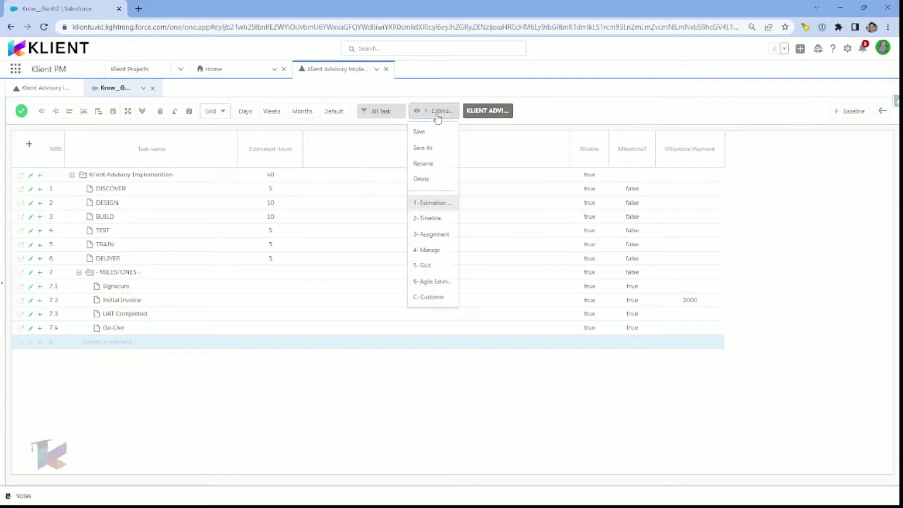
click(427, 219)
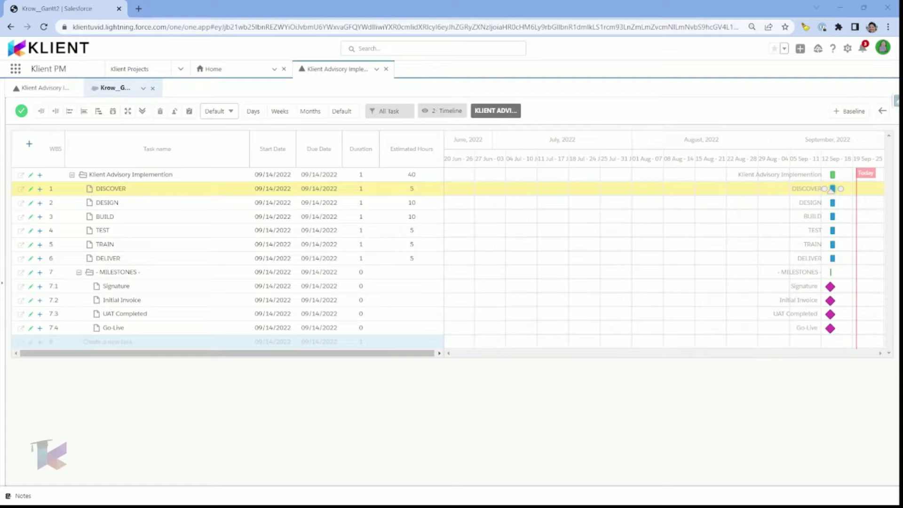
click(360, 188)
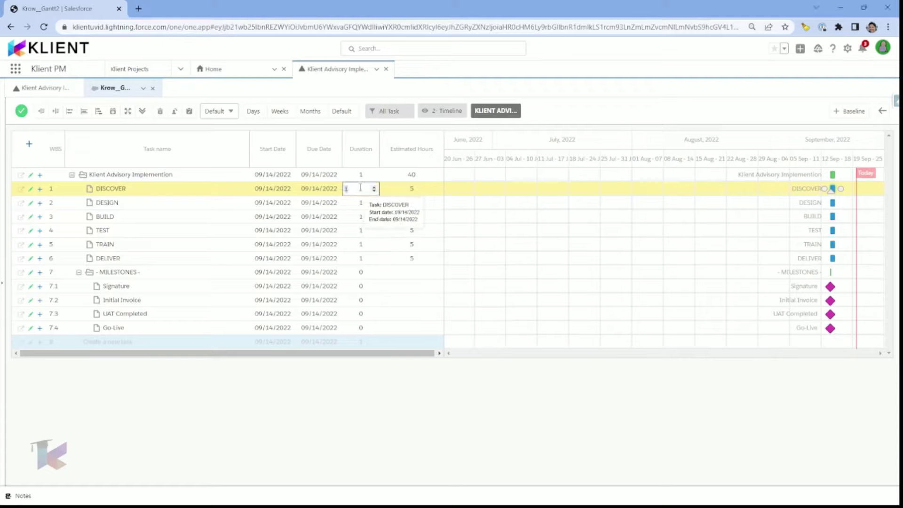
key(Return)
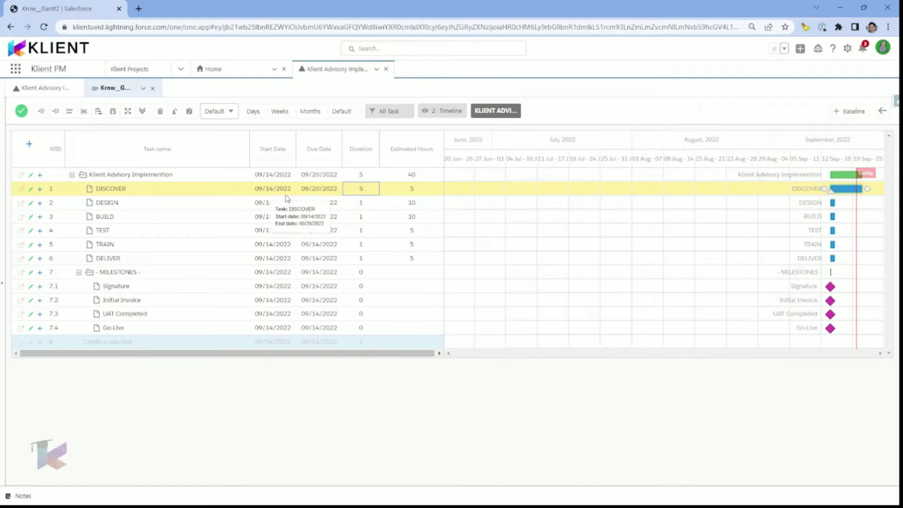
click(314, 194)
click(314, 192)
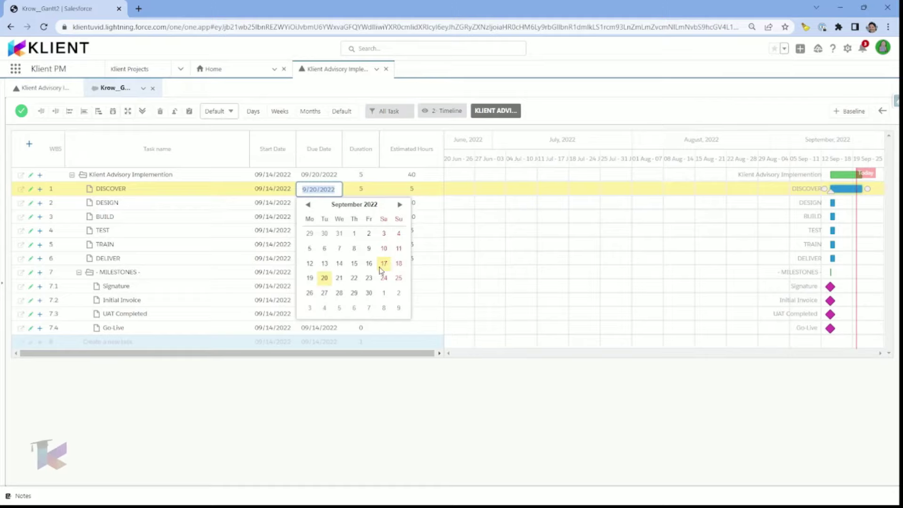
click(366, 132)
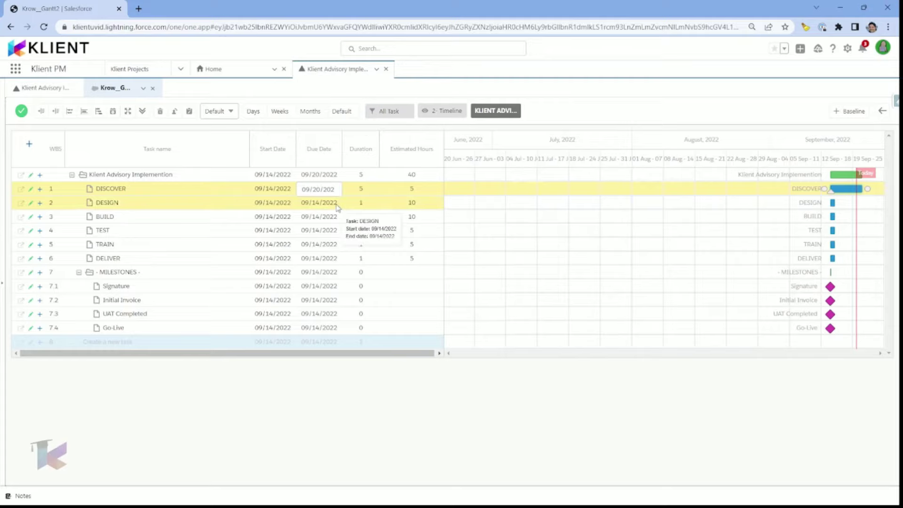
Step: Set the DESIGN task's start date to 09/21/2022 and its duration to 15
double_click(271, 203)
click(272, 203)
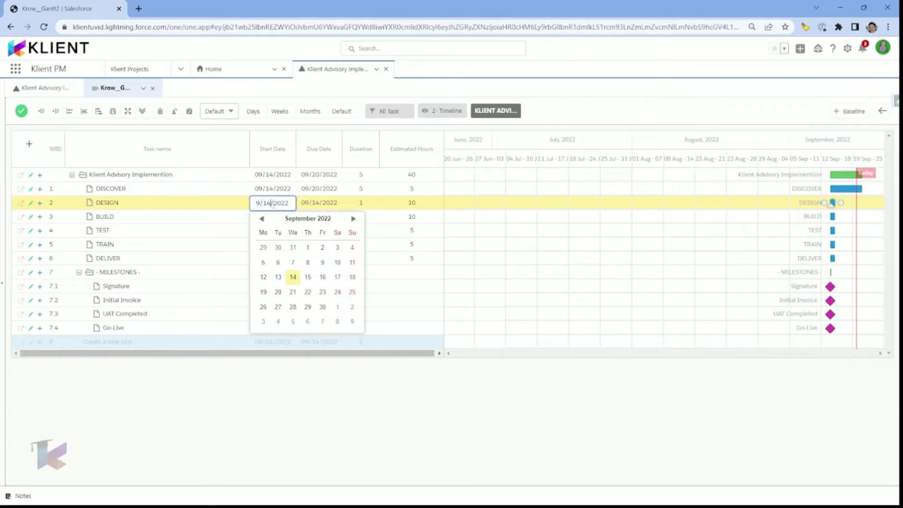
click(292, 293)
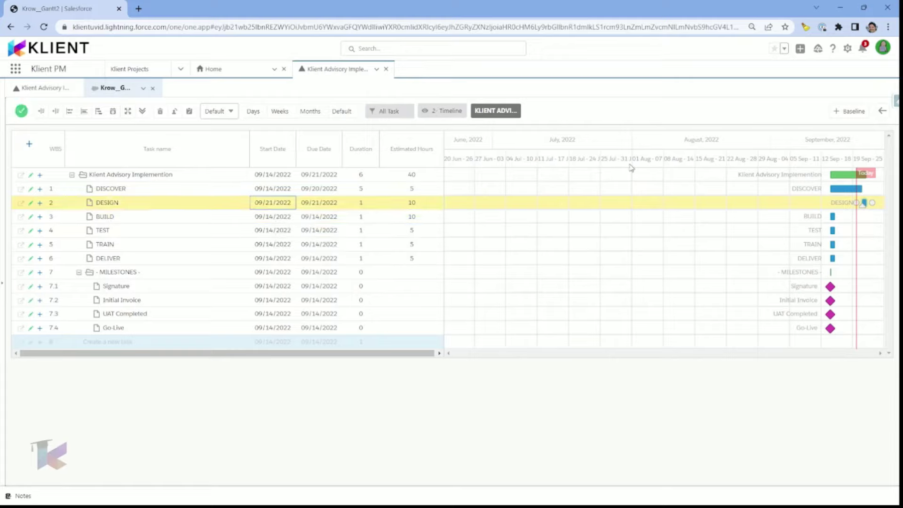
click(361, 202)
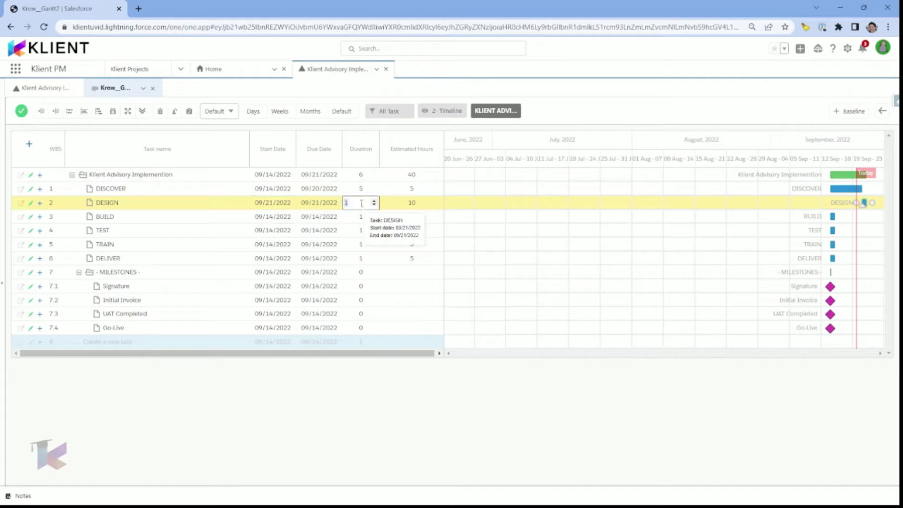
text(5)
key(Return)
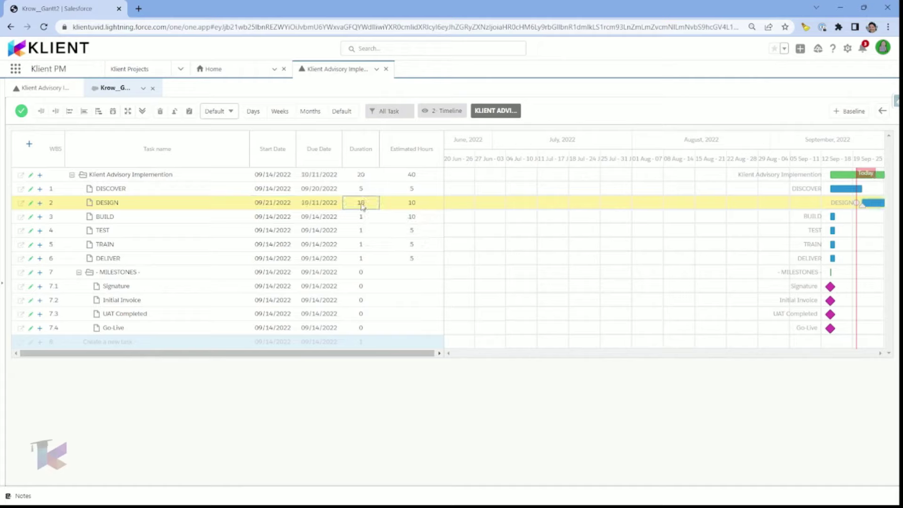
Step: Link the end of DESIGN to the start of BUILD on the weekly chart and set BUILD's duration to 10
click(281, 116)
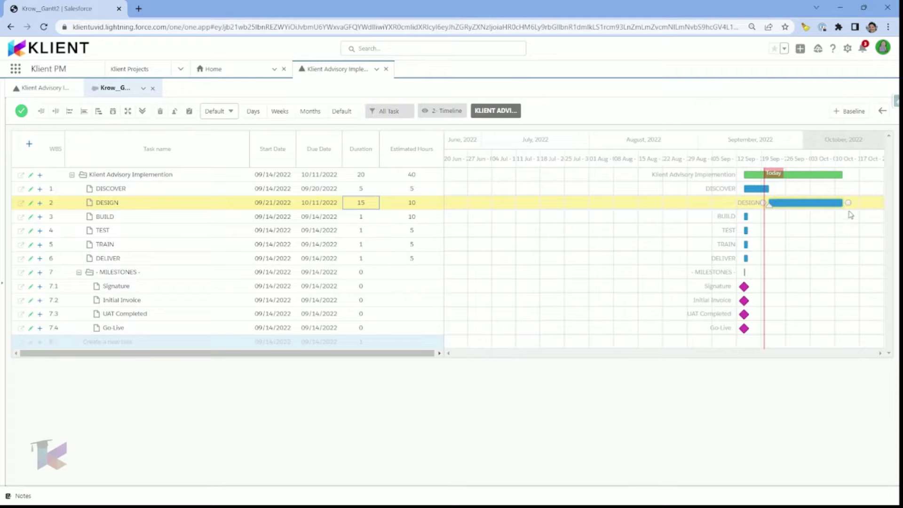
drag(847, 203, 739, 220)
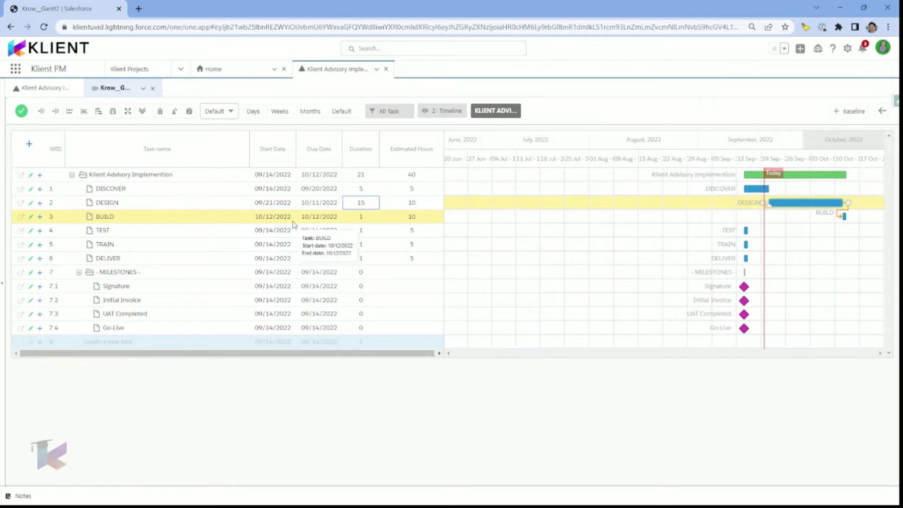
click(364, 216)
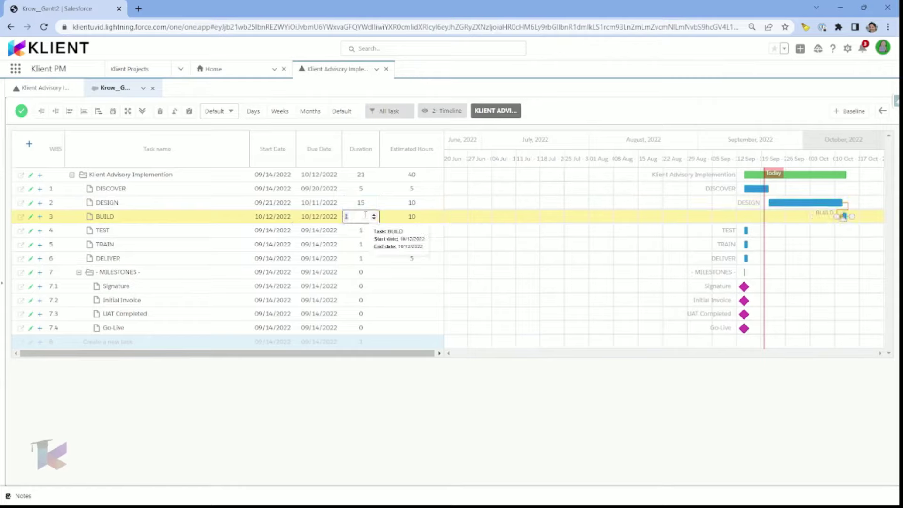
text(0)
key(Return)
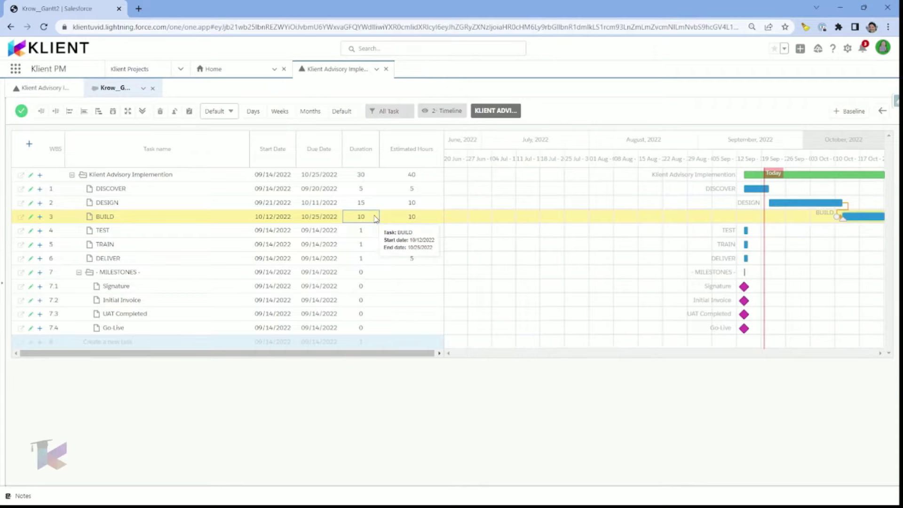
Step: Add a finish-to-start dependency from the Signature milestone to DISCOVER with a lag of 1
click(253, 111)
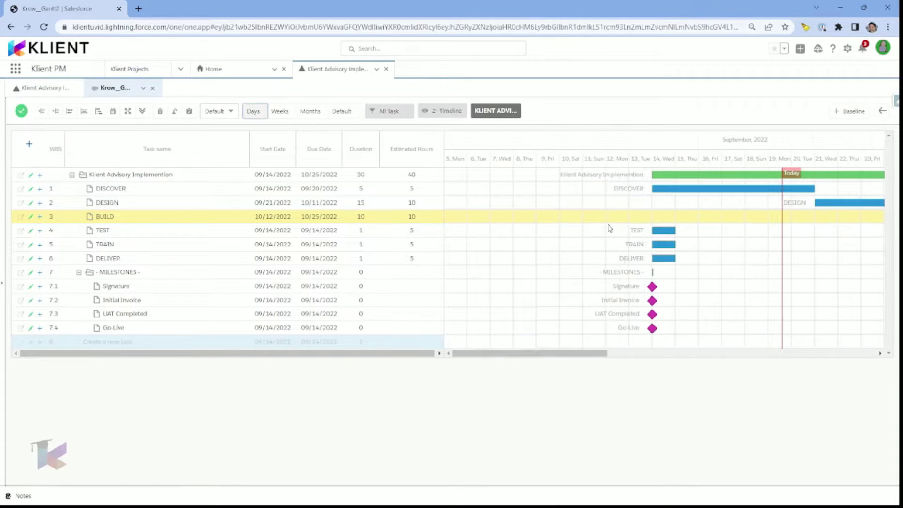
mouse_move(572, 346)
mouse_down()
mouse_move(832, 349)
mouse_move(583, 345)
mouse_up()
click(279, 111)
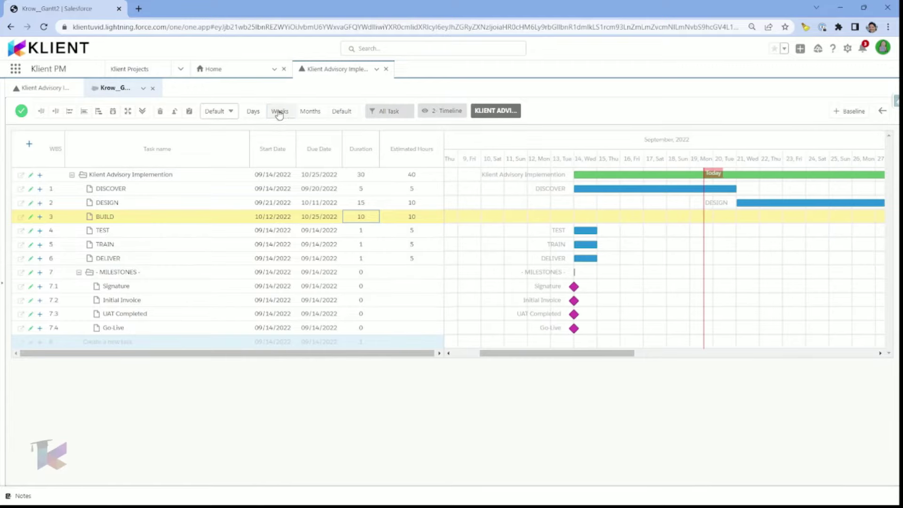
drag(610, 355, 677, 358)
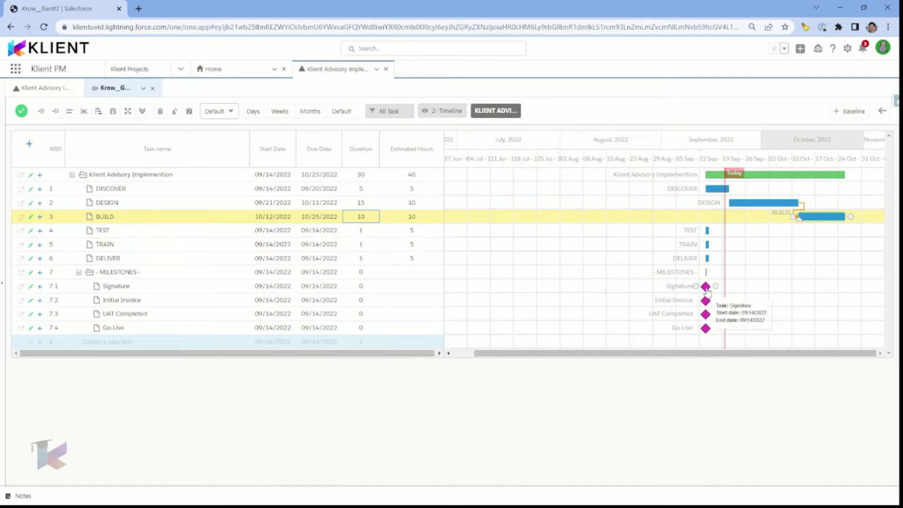
click(715, 285)
drag(715, 283, 700, 193)
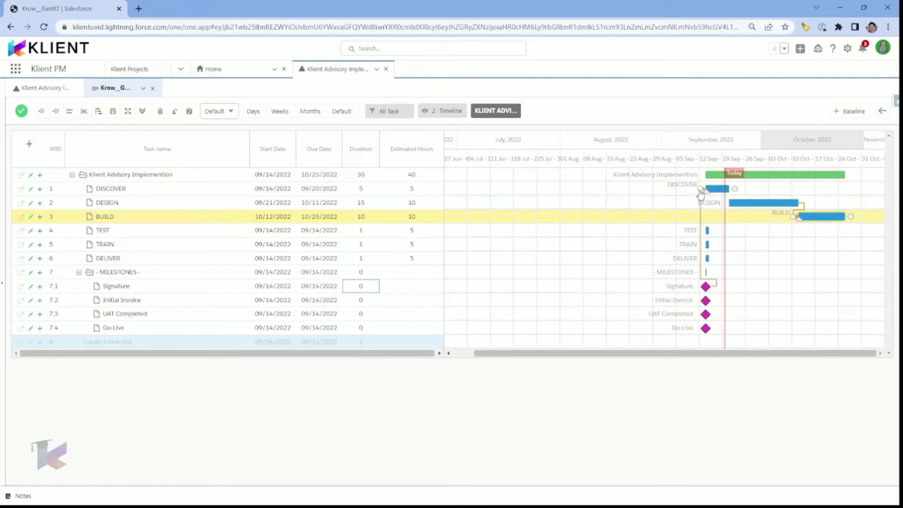
click(701, 220)
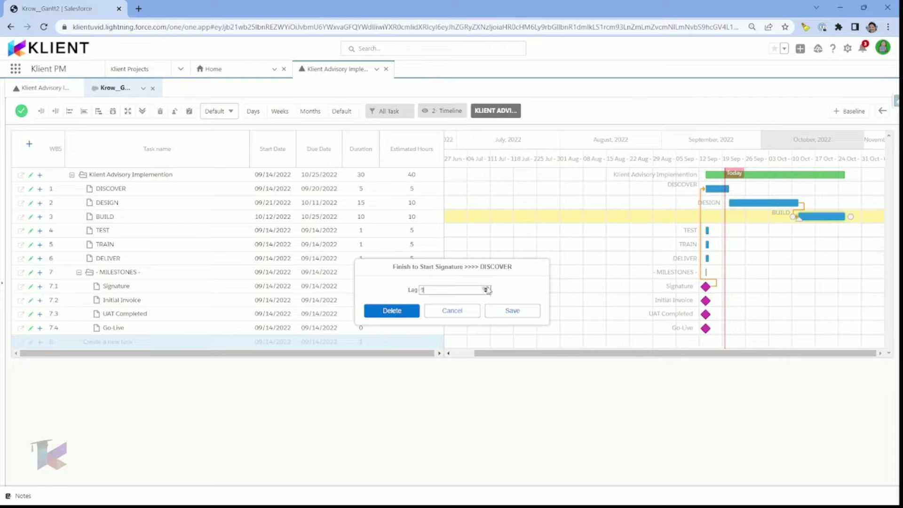
click(517, 312)
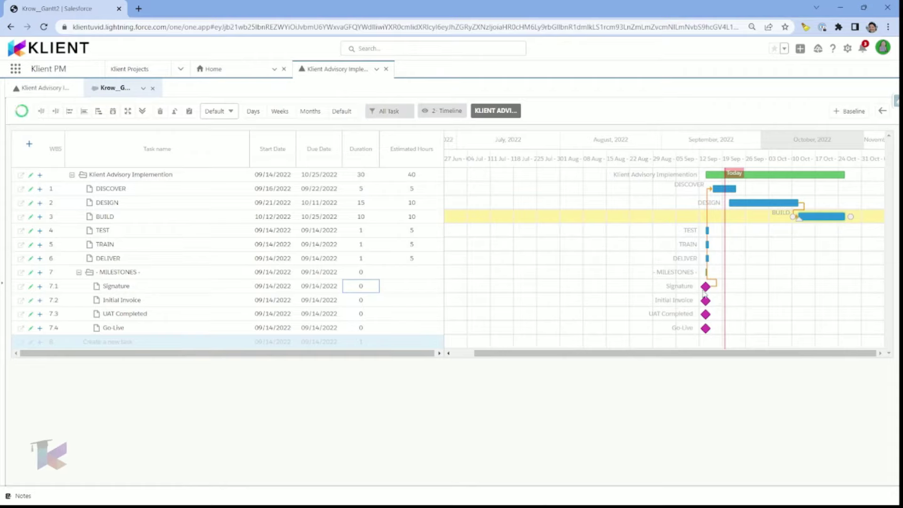
Step: Add a start-to-start dependency from DISCOVER to the Initial Invoice milestone
mouse_move(723, 194)
drag(708, 193, 698, 306)
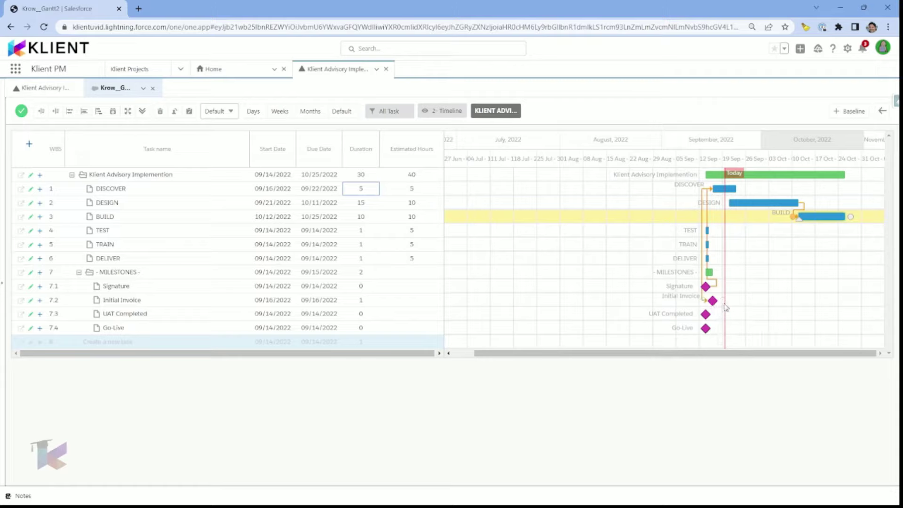
mouse_move(721, 300)
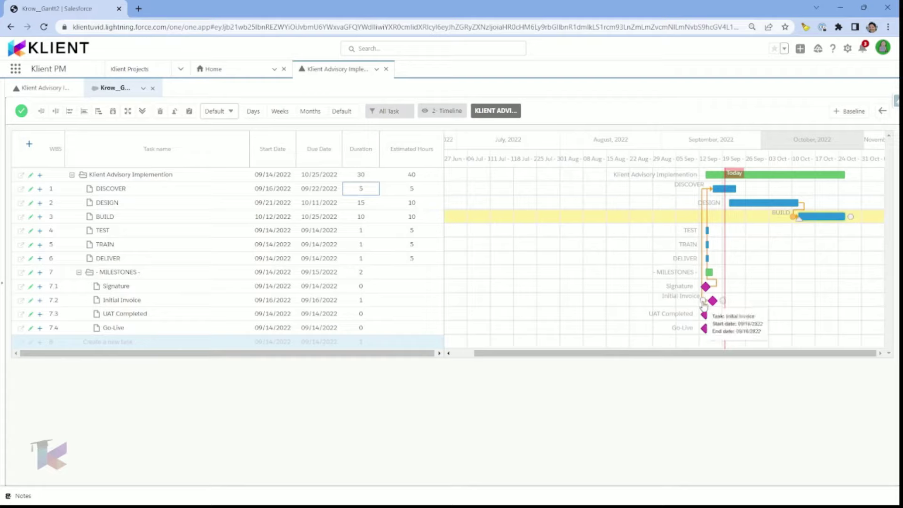
click(736, 303)
Step: Add finish-to-start dependencies from DISCOVER to DESIGN, BUILD to TEST, and TEST to the UAT Completed milestone
drag(737, 189, 727, 206)
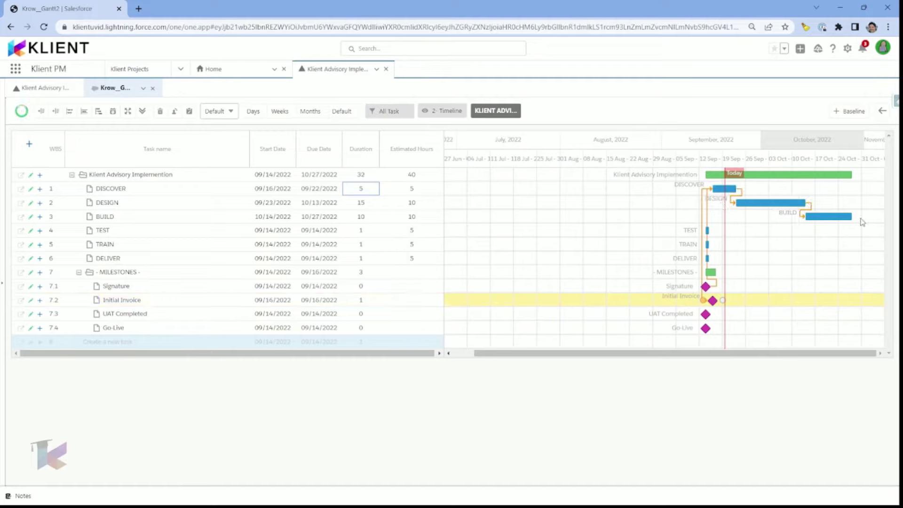
drag(858, 223, 701, 238)
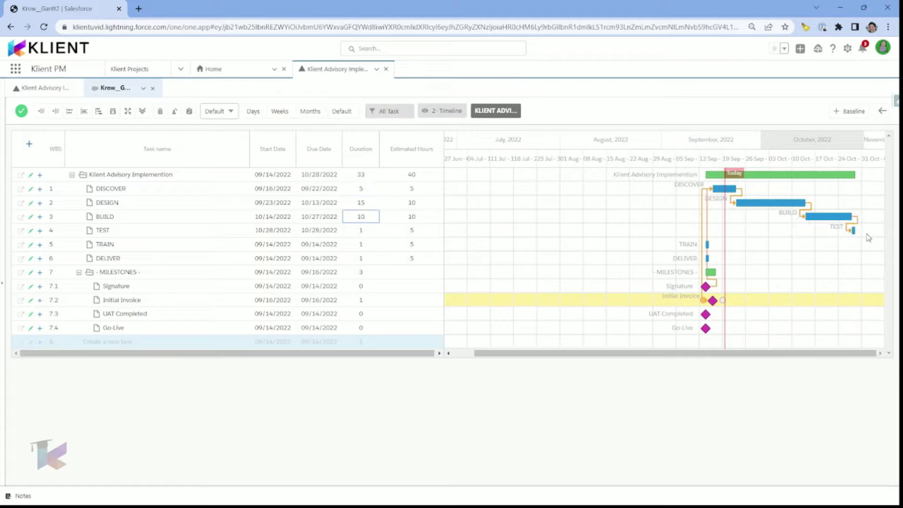
drag(856, 231, 696, 321)
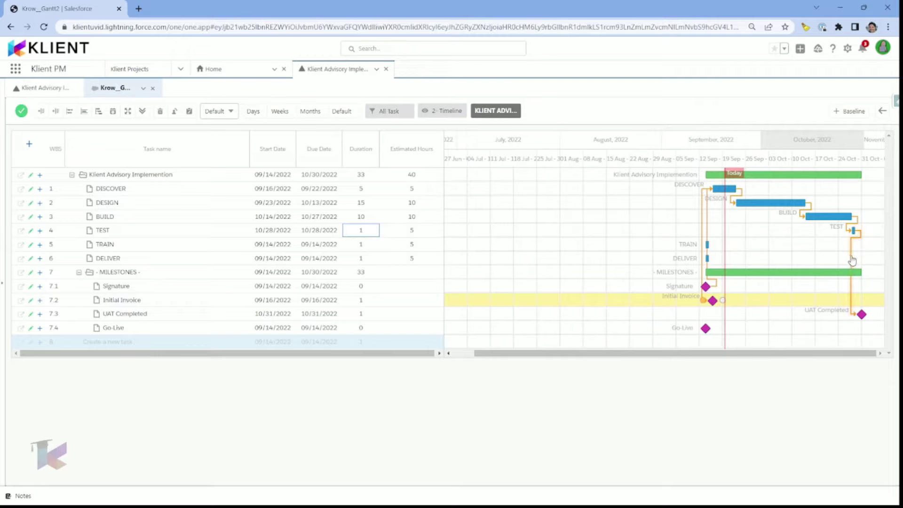
Step: Add a finish-to-start dependency from the UAT Completed milestone to TRAIN with a lag of 5
mouse_move(872, 315)
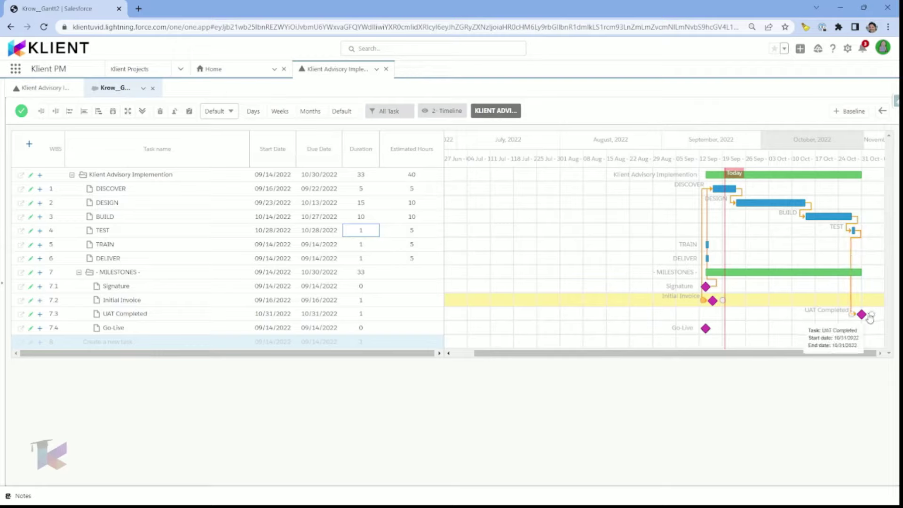
drag(872, 315, 704, 244)
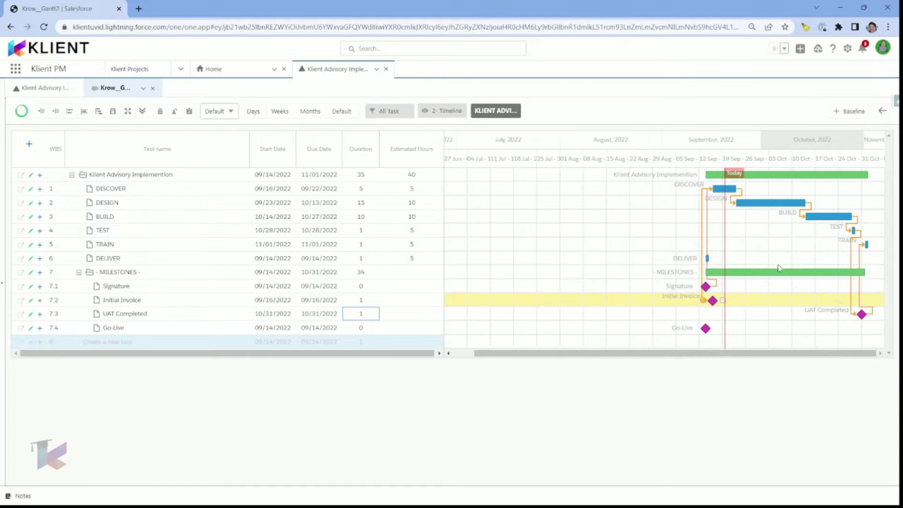
double_click(859, 289)
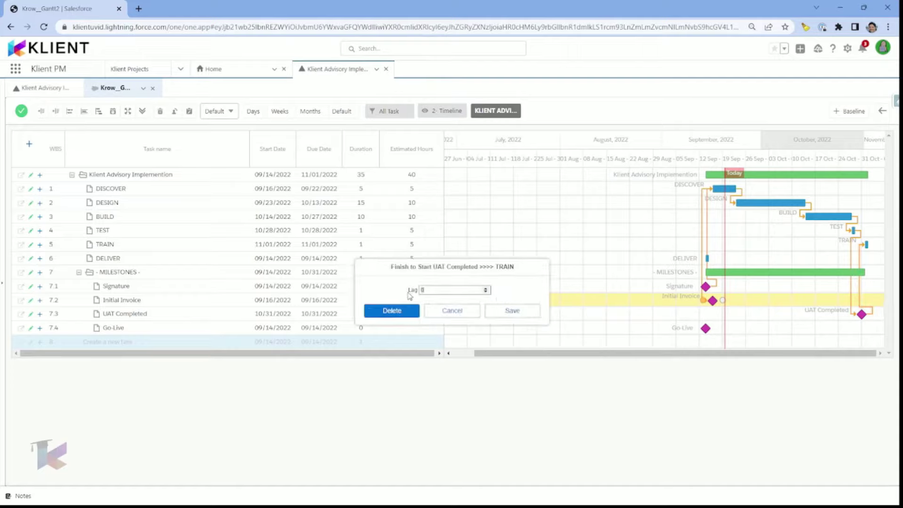
text(5)
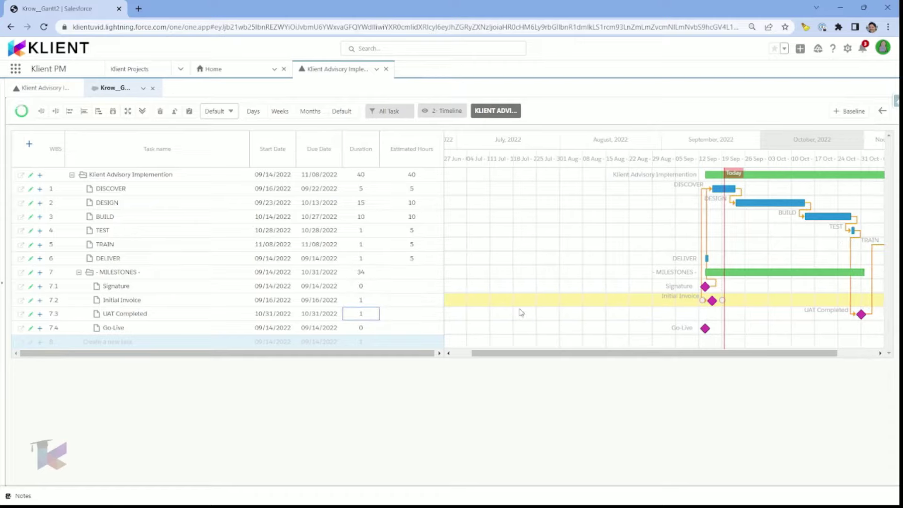
Step: Add finish-to-start dependencies from TRAIN to DELIVER and from DELIVER to the Go-Live milestone
drag(591, 353, 706, 354)
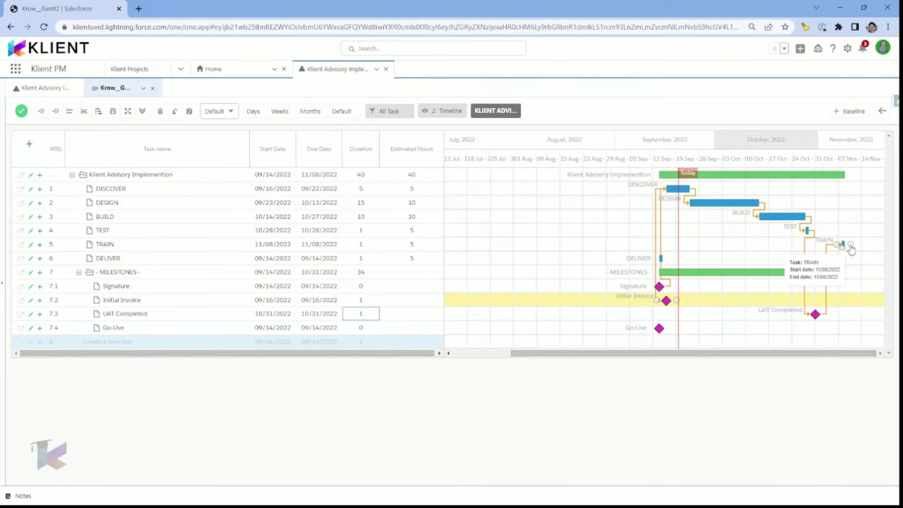
drag(847, 244, 657, 263)
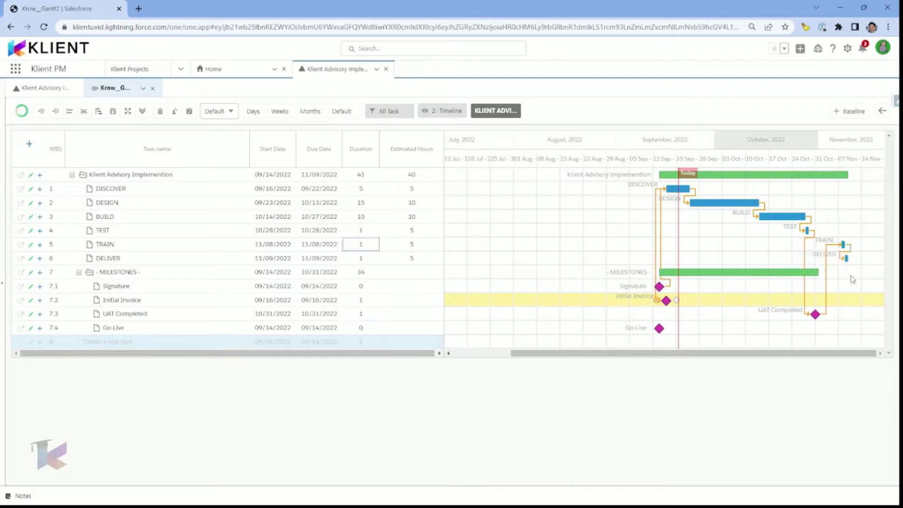
drag(849, 258, 651, 328)
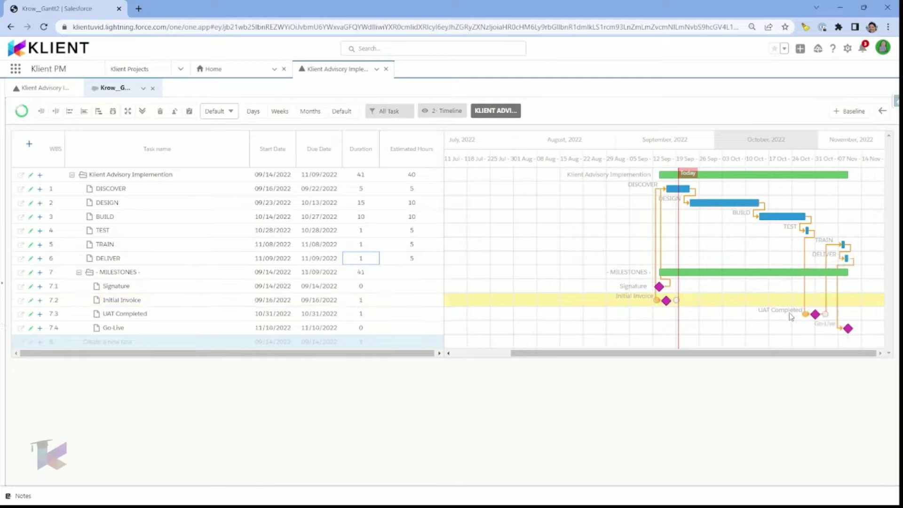
double_click(839, 292)
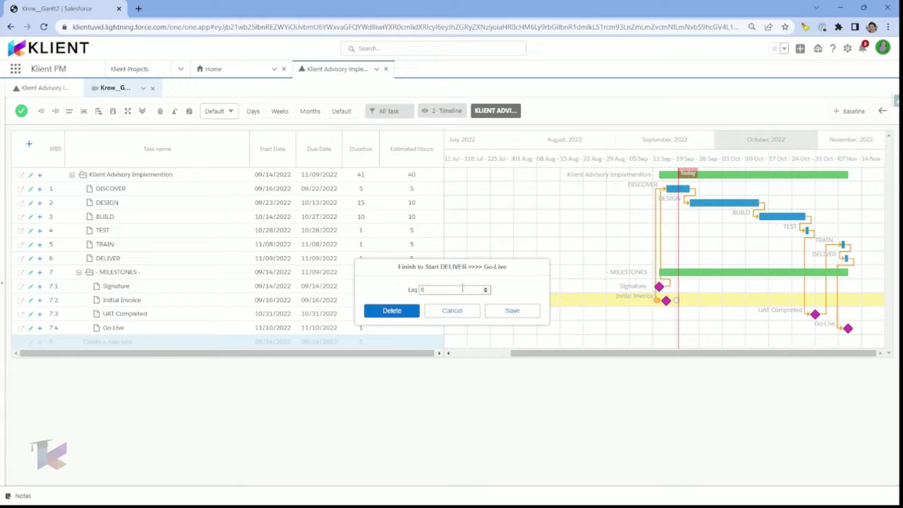
click(513, 313)
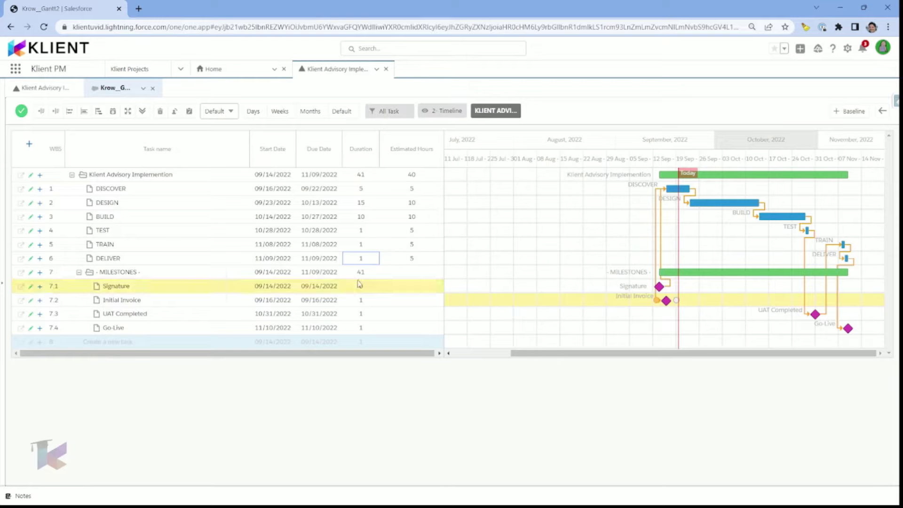
Step: Set the durations of the TEST, TRAIN and DELIVER tasks to 5 each
click(364, 231)
text(5)
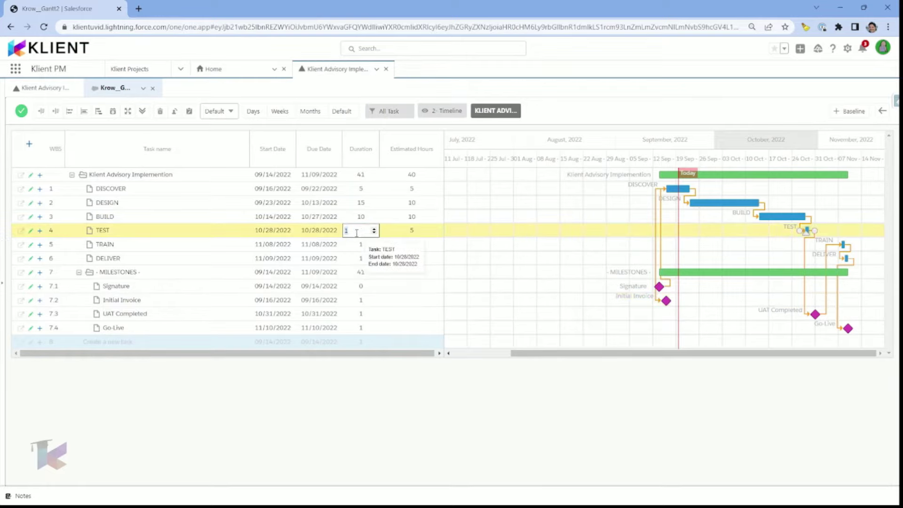
key(Return)
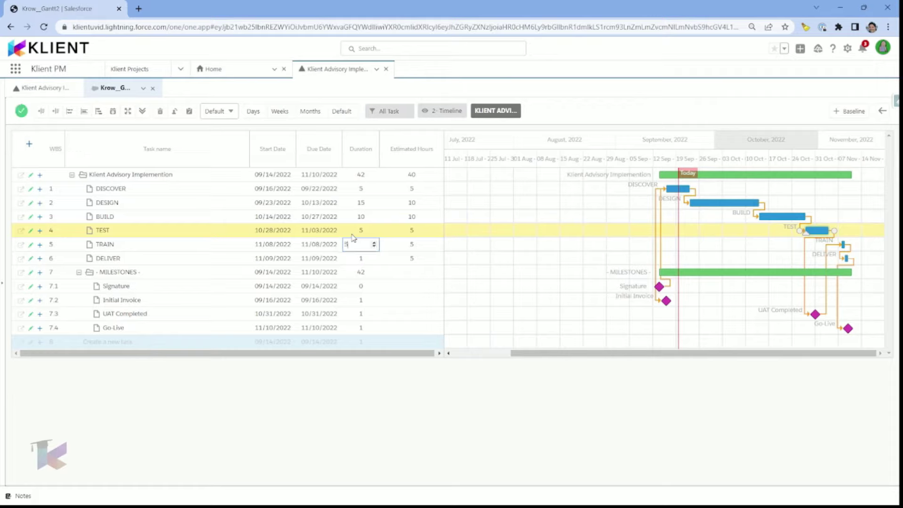
text(5)
key(Return)
text(5)
key(Return)
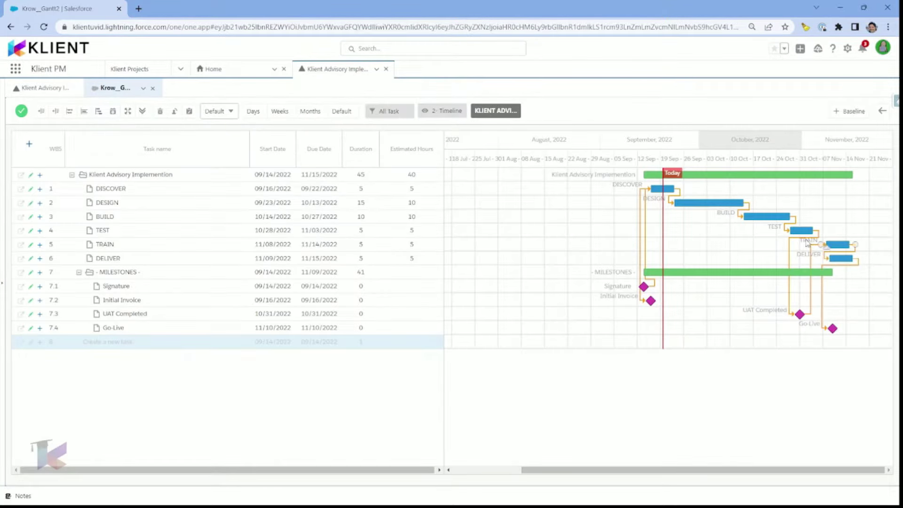
Step: Reschedule TRAIN on the timeline to start 11/11/2022, and inspect the TRAIN-to-DELIVER dependency without changing its lag
drag(831, 246, 841, 247)
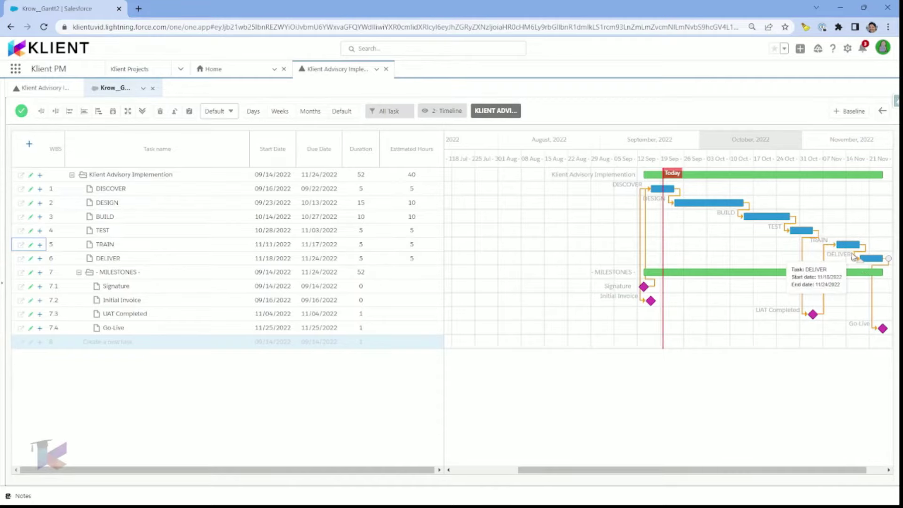
double_click(864, 255)
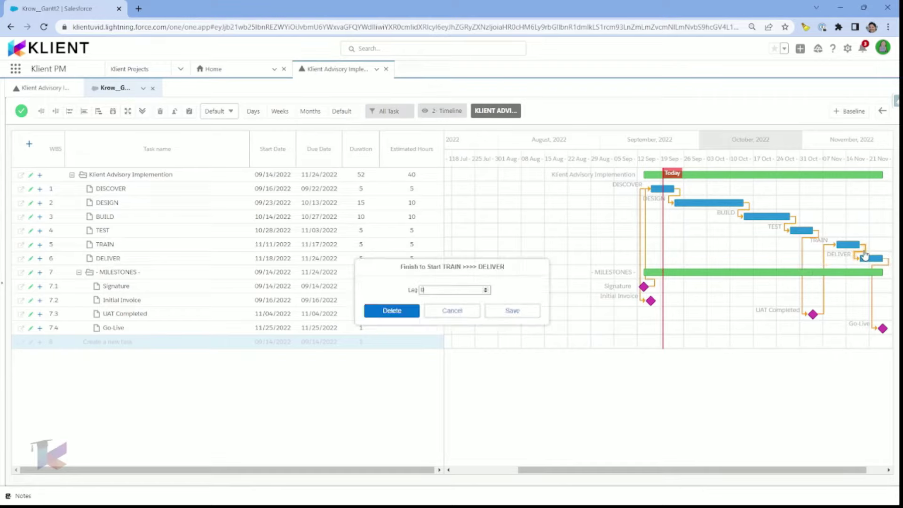
click(459, 316)
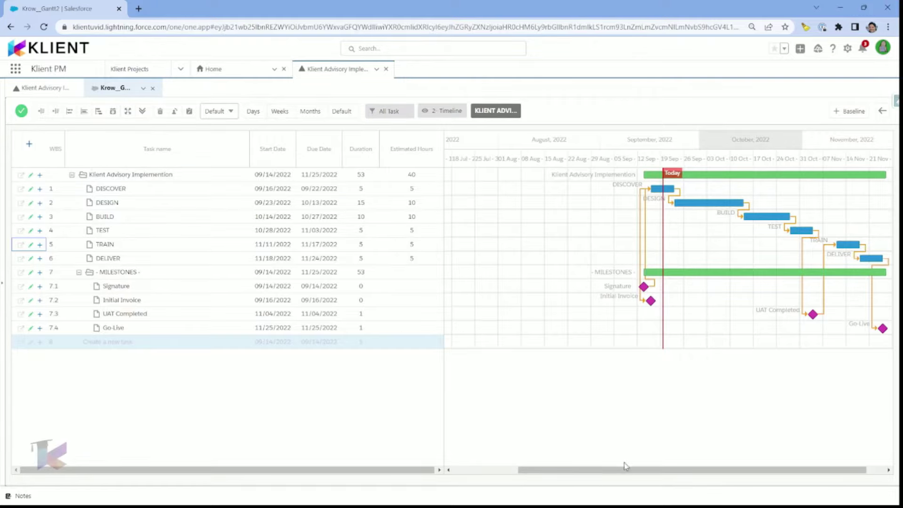
scroll(627, 469, right, 1)
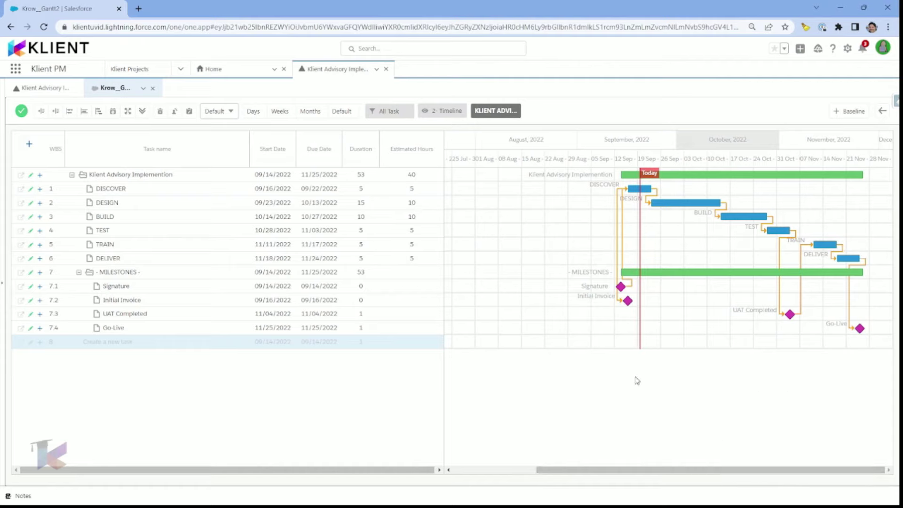
Step: Return to the Klient Advisory Implemention project record and reopen its Workspace
click(883, 112)
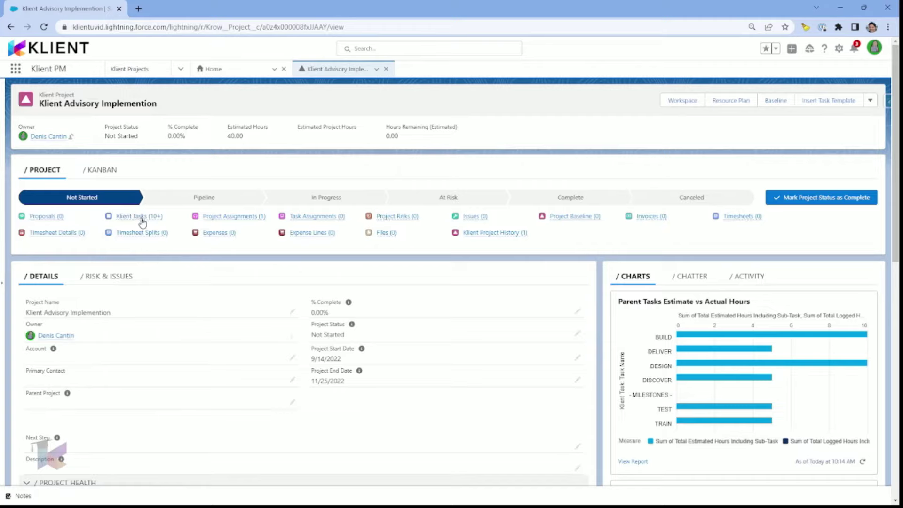
mouse_move(142, 218)
click(684, 101)
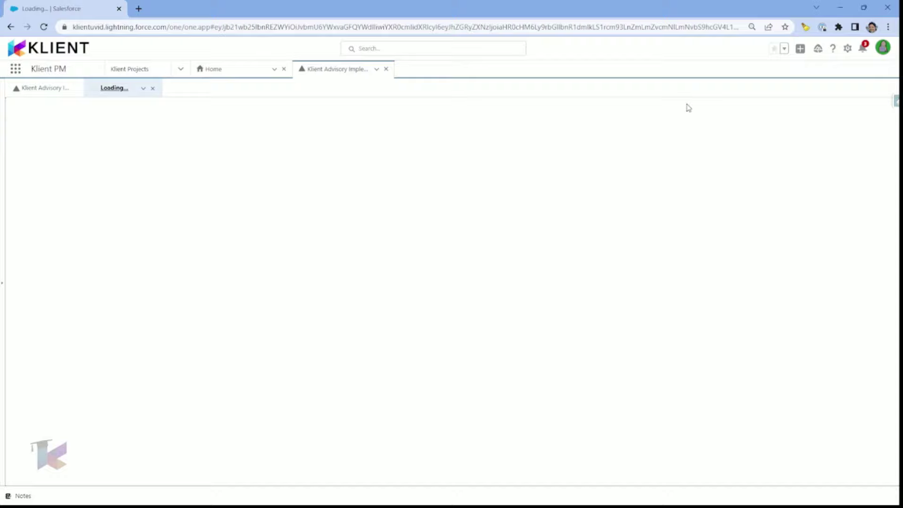
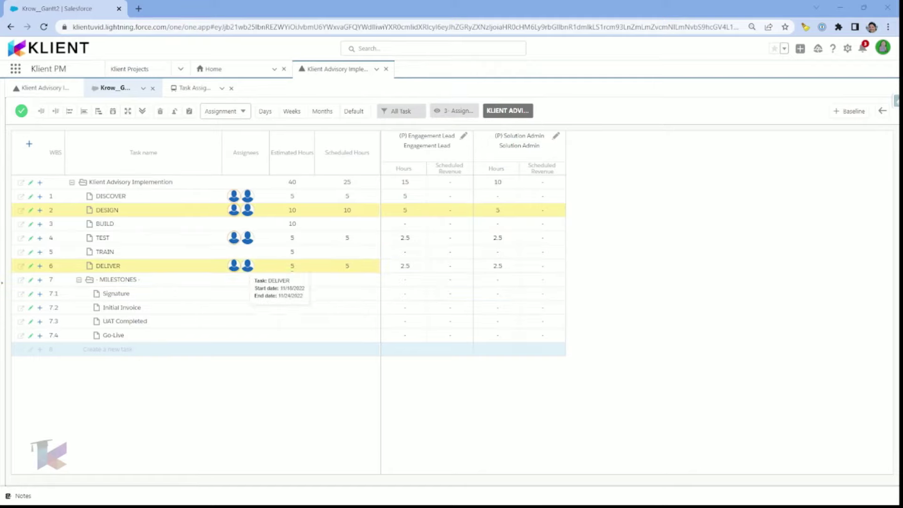
Step: Review the resources assigned to the DELIVER task and close its schedule details
click(244, 266)
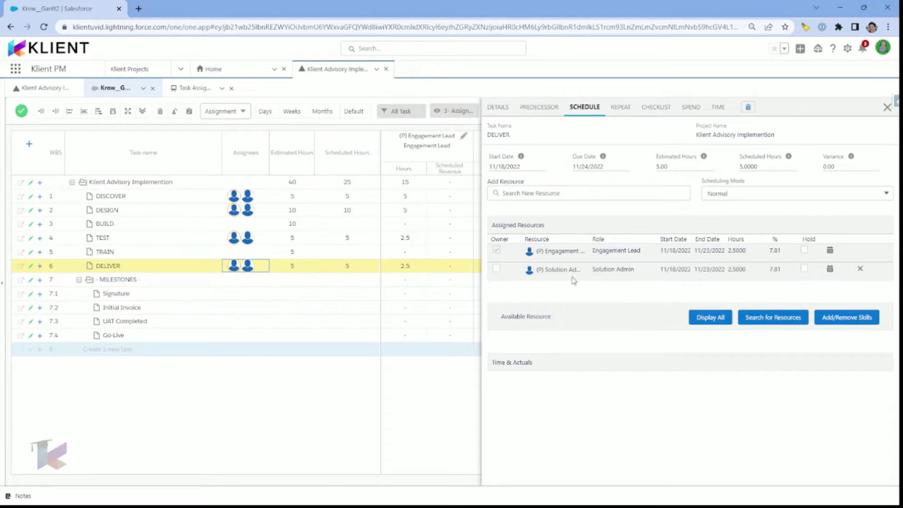
click(753, 294)
click(884, 108)
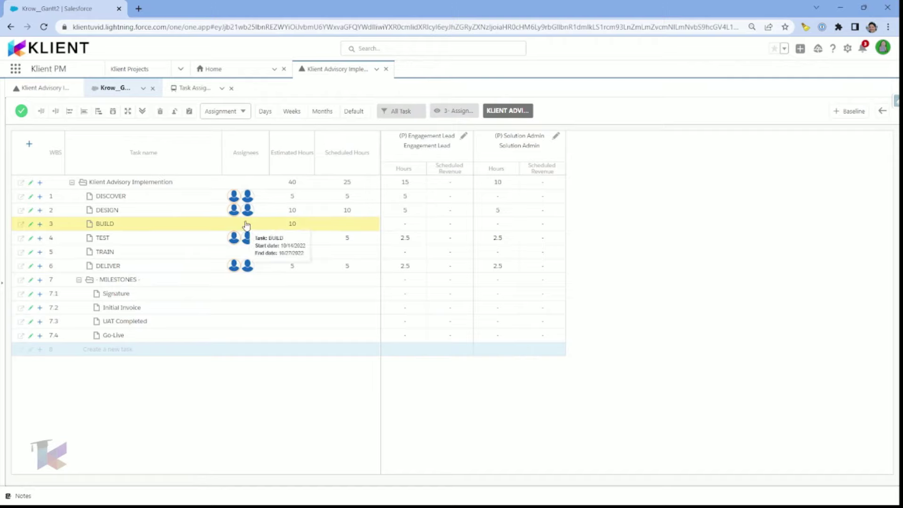
Step: Assign 10 hours of the BUILD task to (P) Solution Admin
click(502, 224)
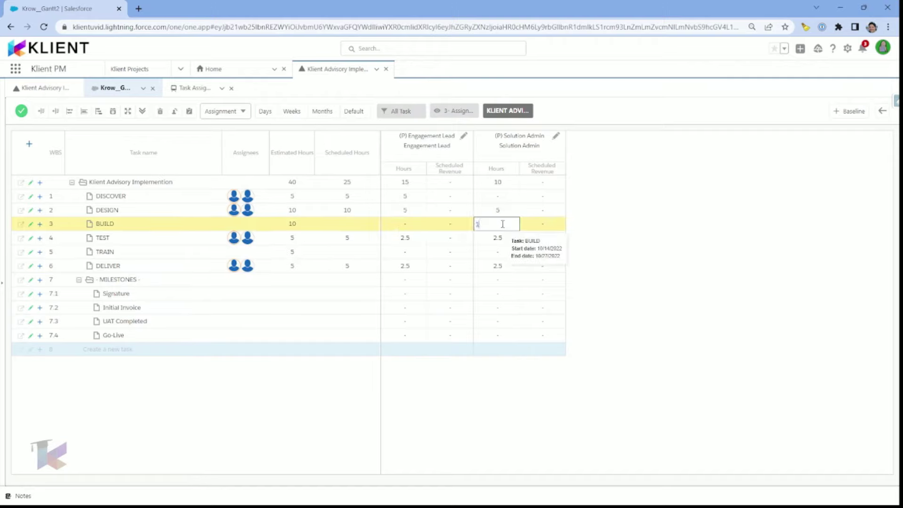
text(10)
key(Return)
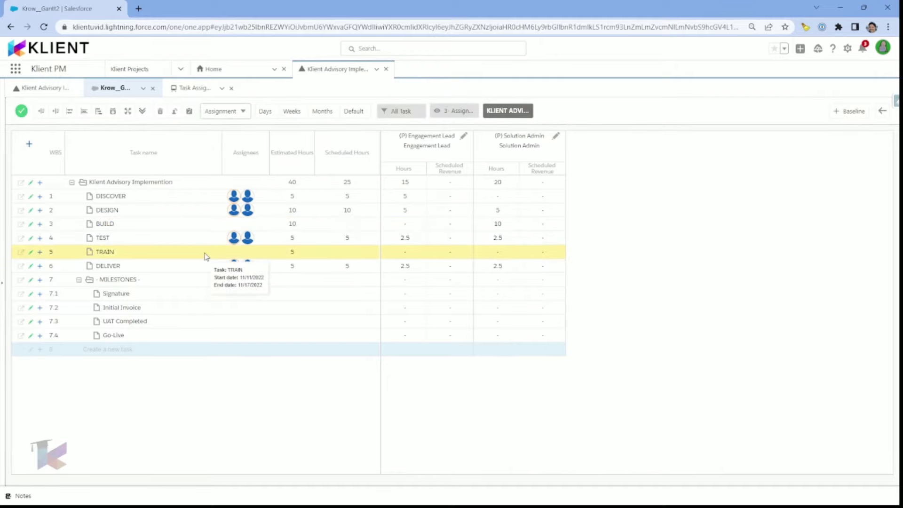
Step: Assign the (P) Trainer resource to the TRAIN task and close its schedule details
click(244, 254)
click(553, 193)
text(J)
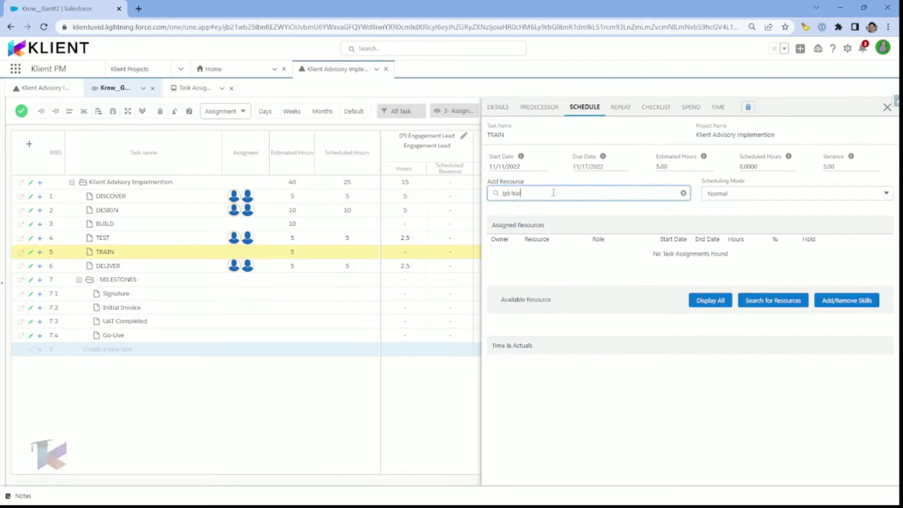
drag(541, 194, 495, 193)
key(BackSpace)
text((p))
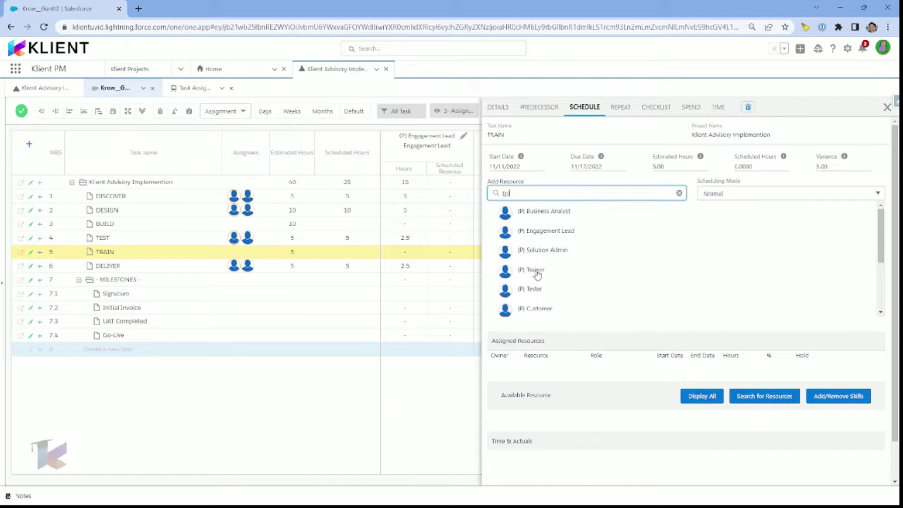
click(536, 271)
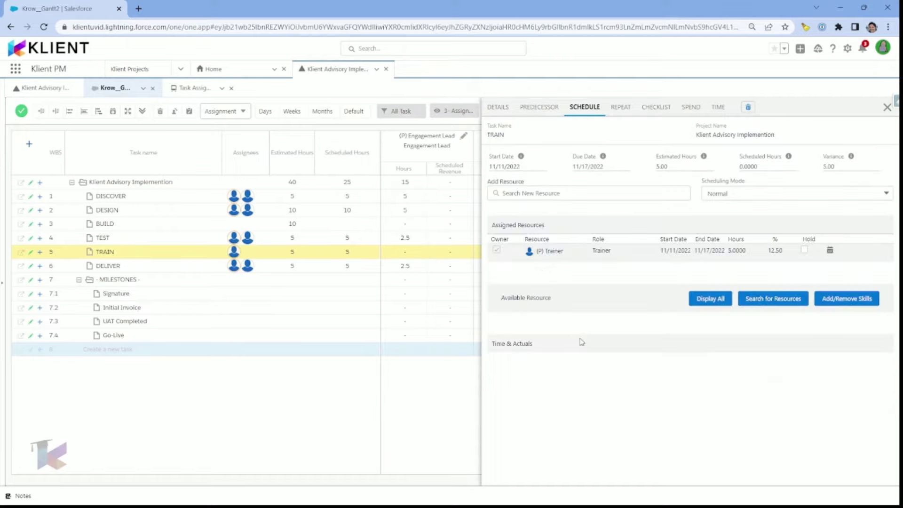
click(886, 108)
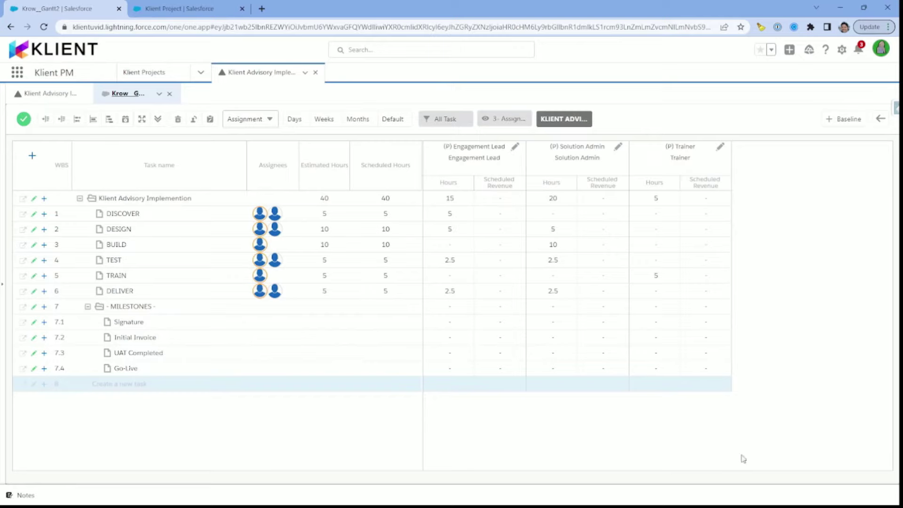
Step: Return to the project record and, in its configuration, choose project type Customer and project subtype Initial Project
click(880, 118)
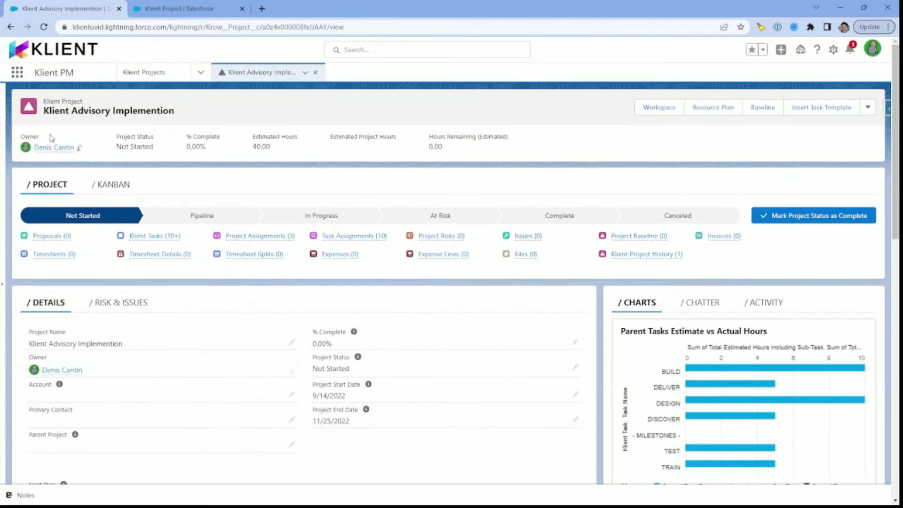
scroll(17, 189, down, 3)
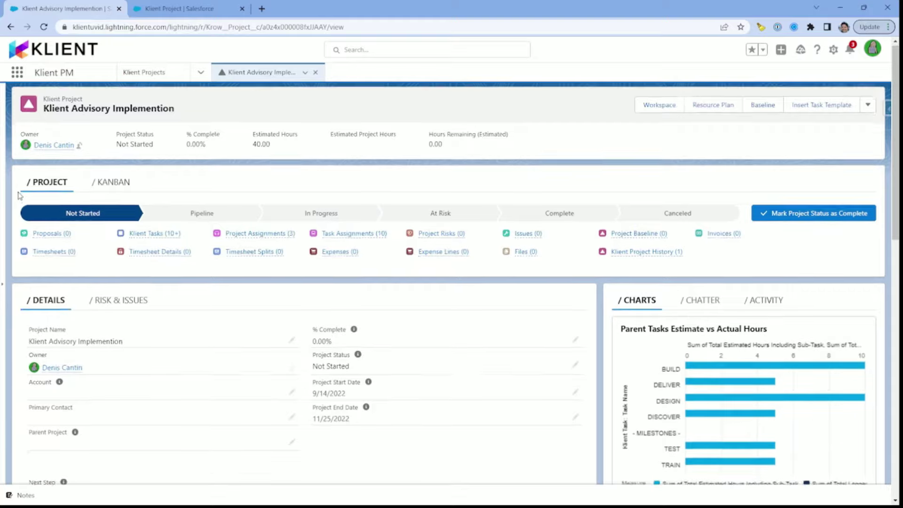
scroll(17, 231, down, 4)
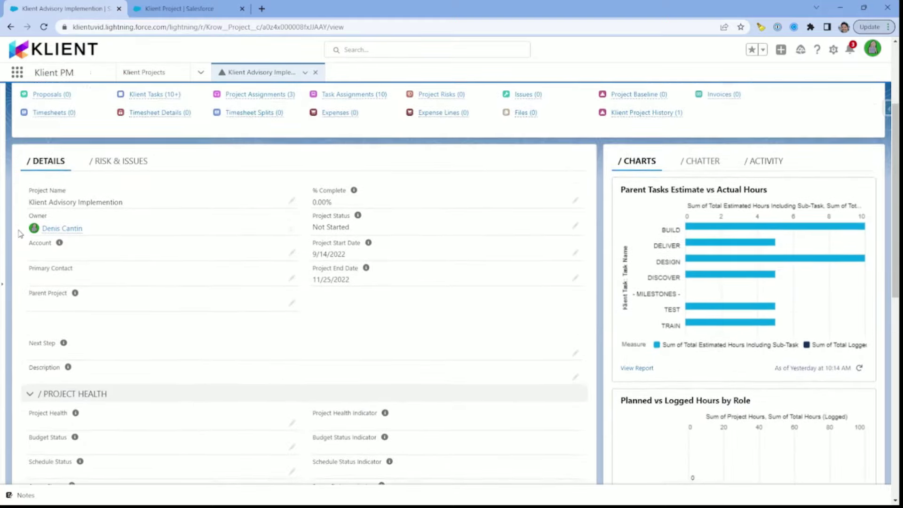
scroll(19, 234, down, 4)
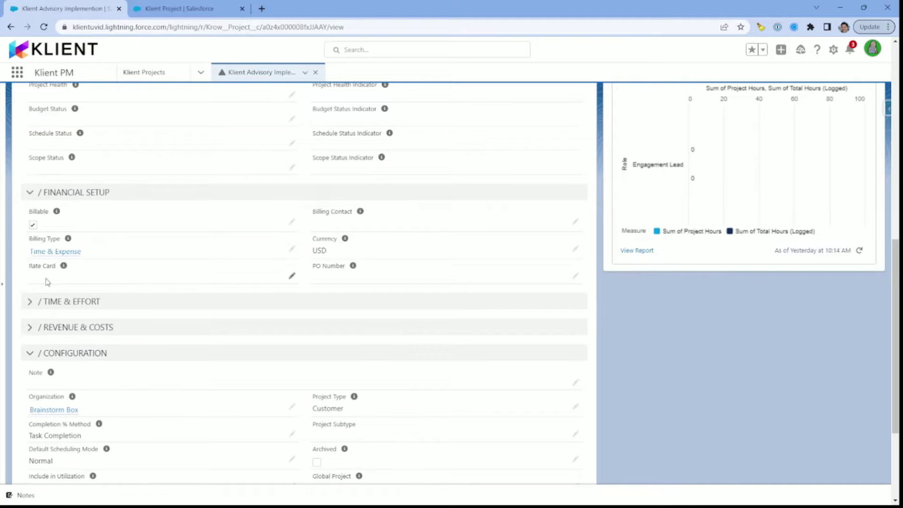
scroll(260, 282, down, 2)
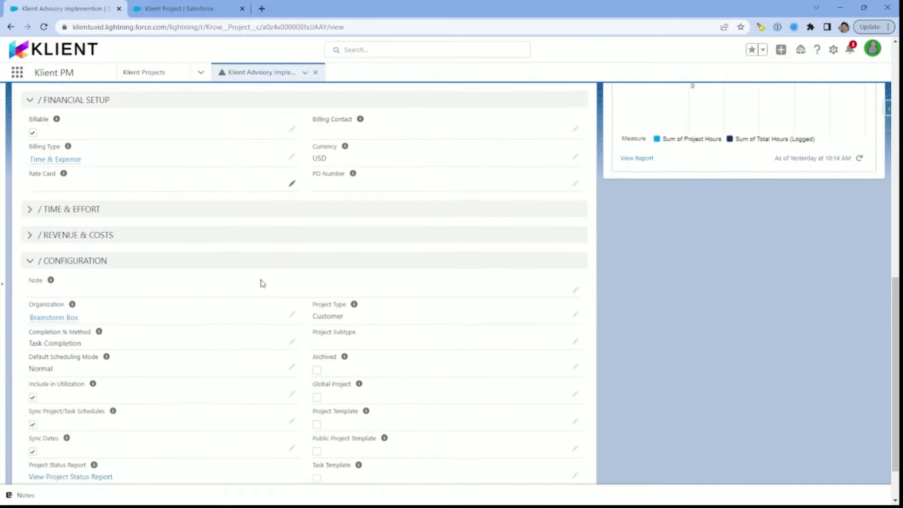
scroll(259, 252, down, 1)
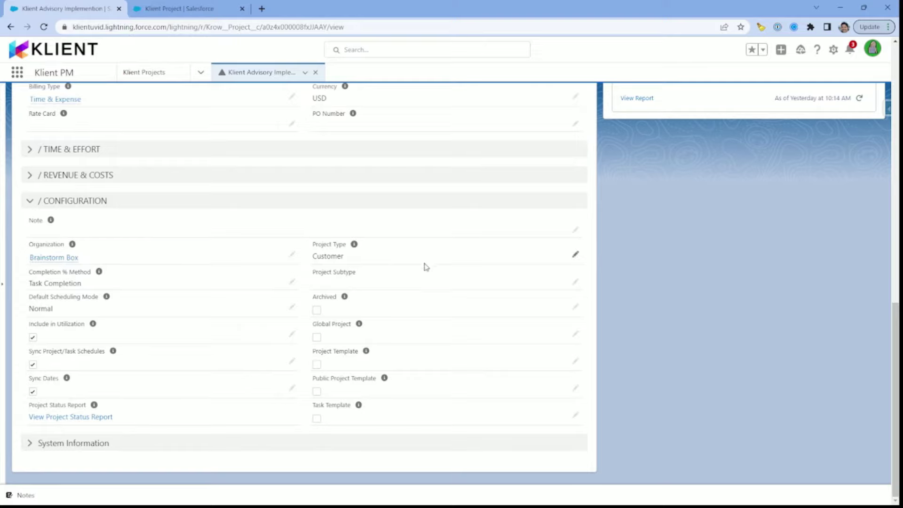
click(576, 256)
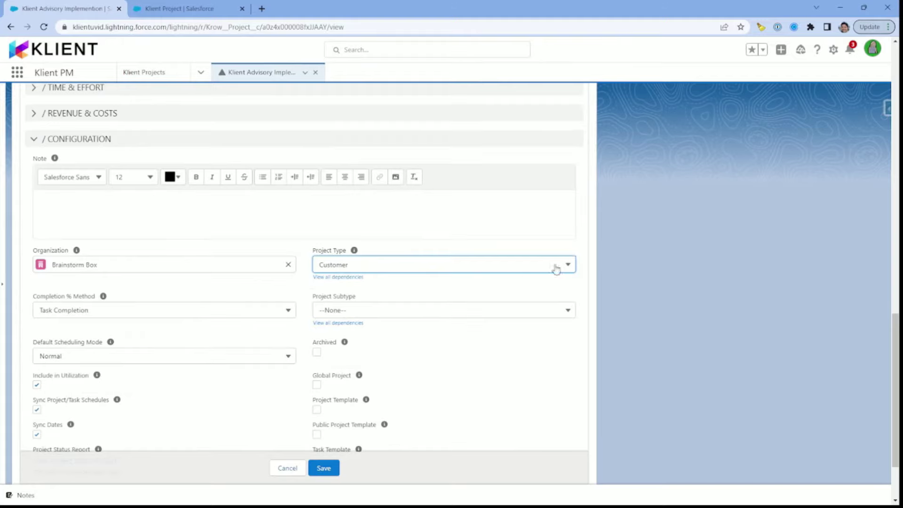
click(571, 265)
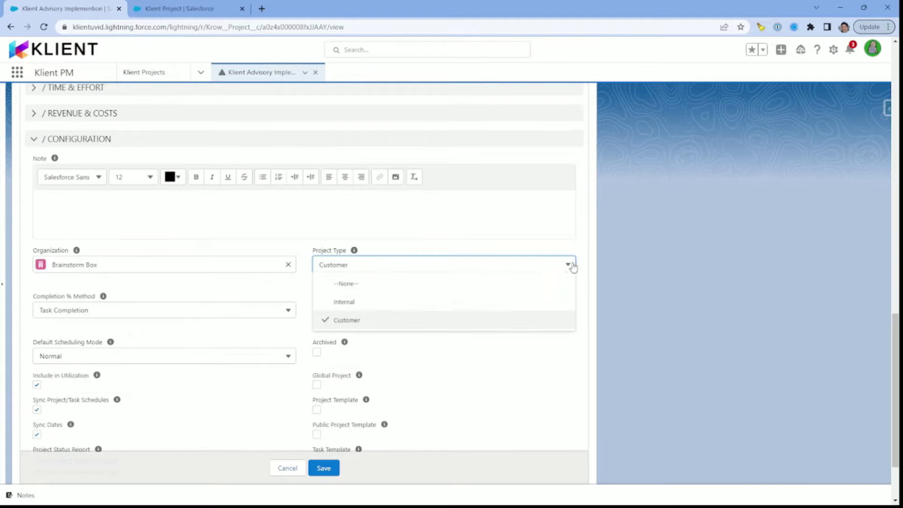
click(360, 322)
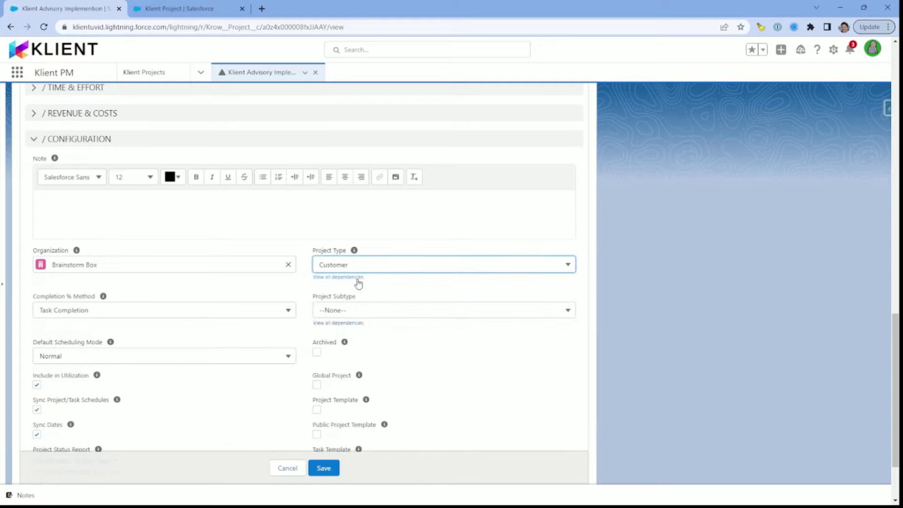
click(567, 314)
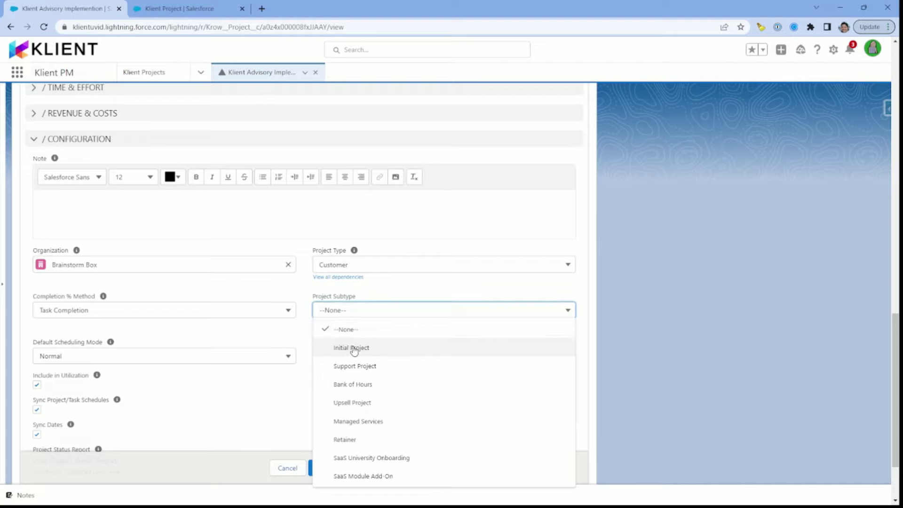
click(354, 348)
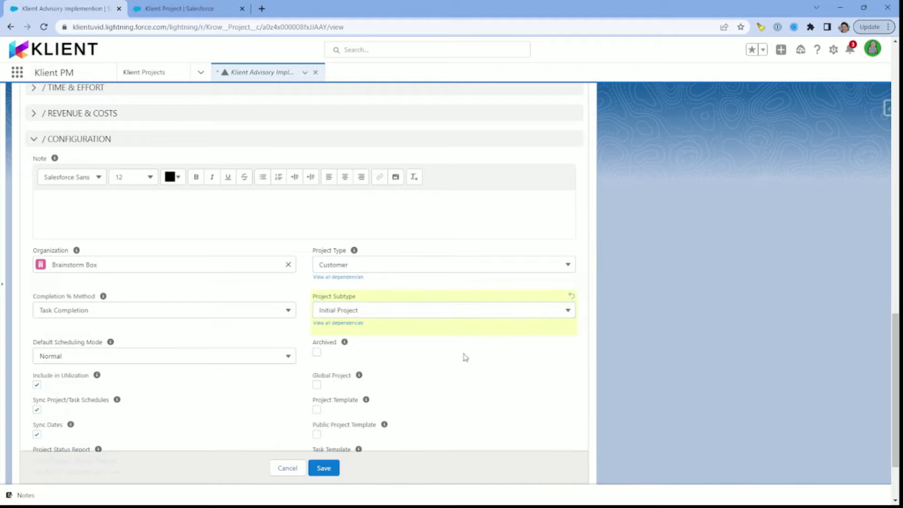
Step: Mark the project as a Project Template and save the record
scroll(417, 359, down, 1)
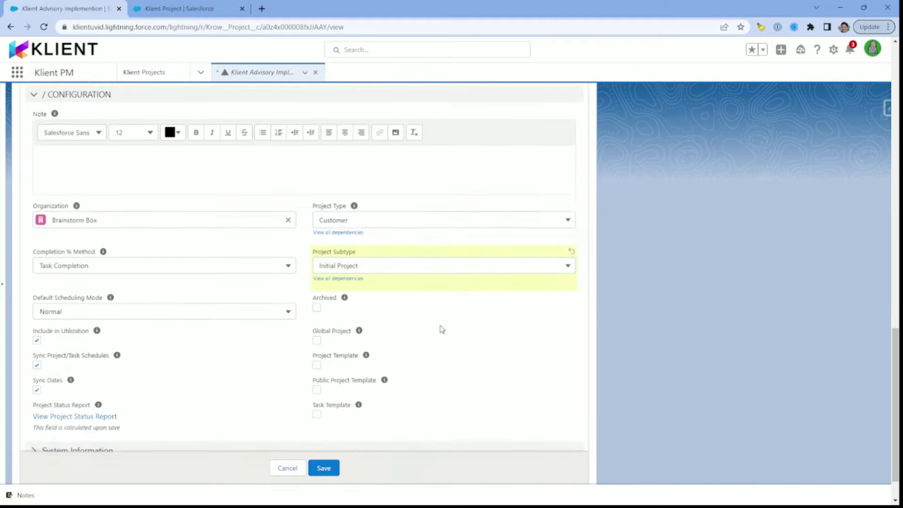
click(316, 366)
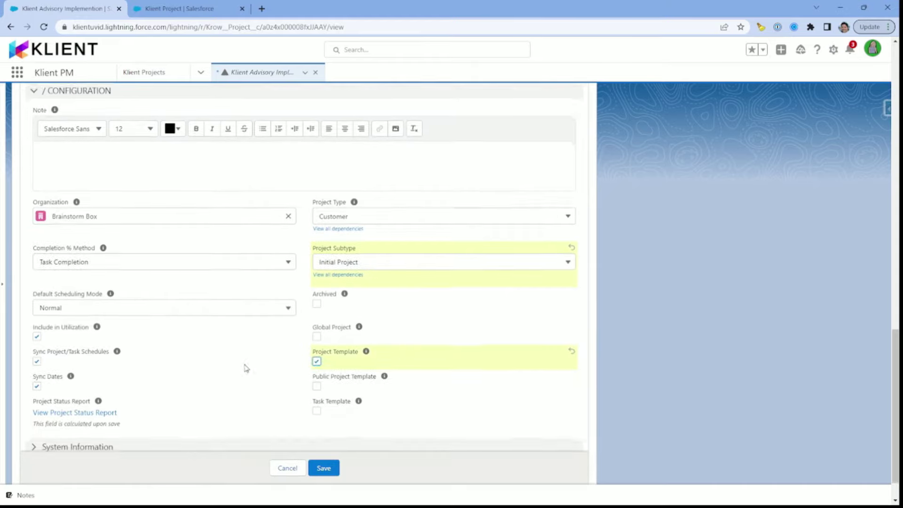
scroll(322, 461, down, 1)
click(323, 443)
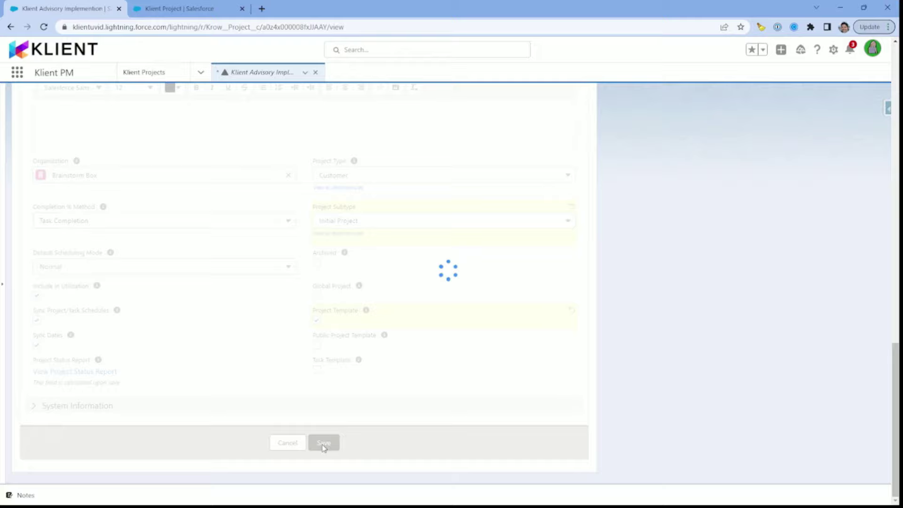
Step: Go to the Klient Projects list and switch it to the 5- Templates list view
scroll(248, 416, up, 15)
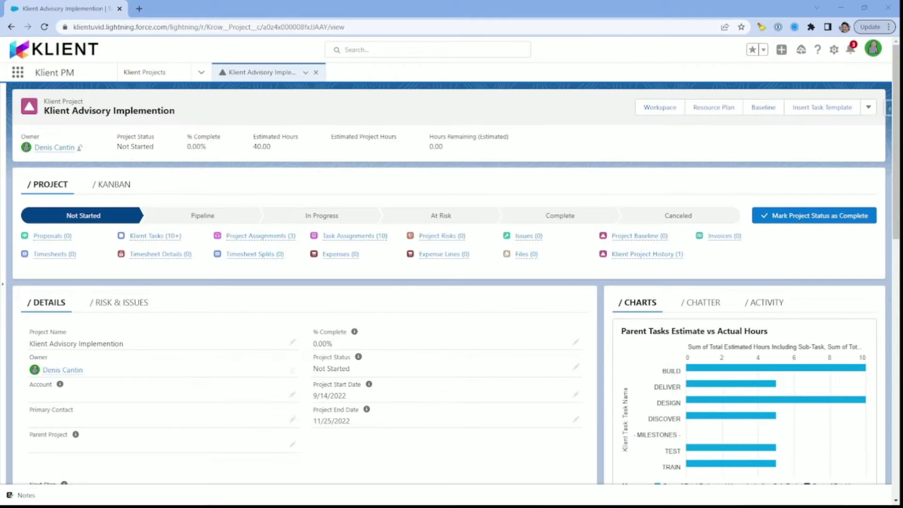
click(146, 74)
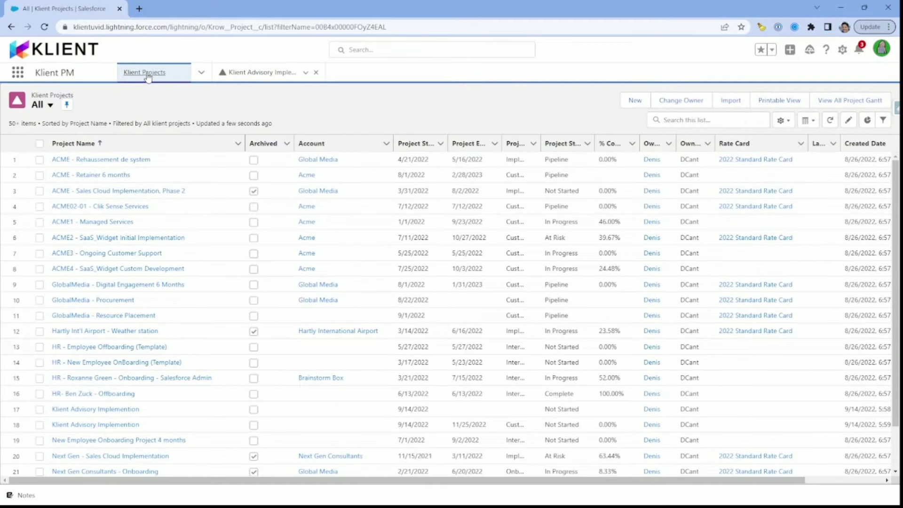
click(50, 105)
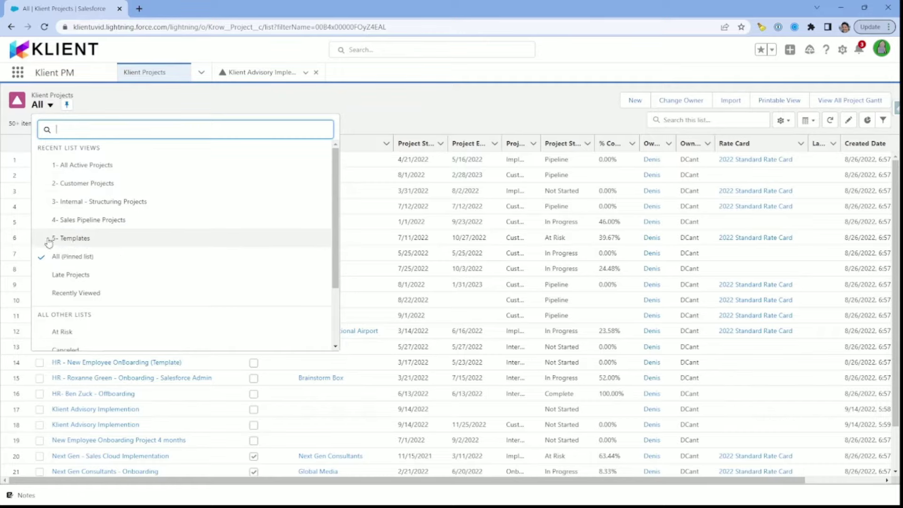
click(85, 242)
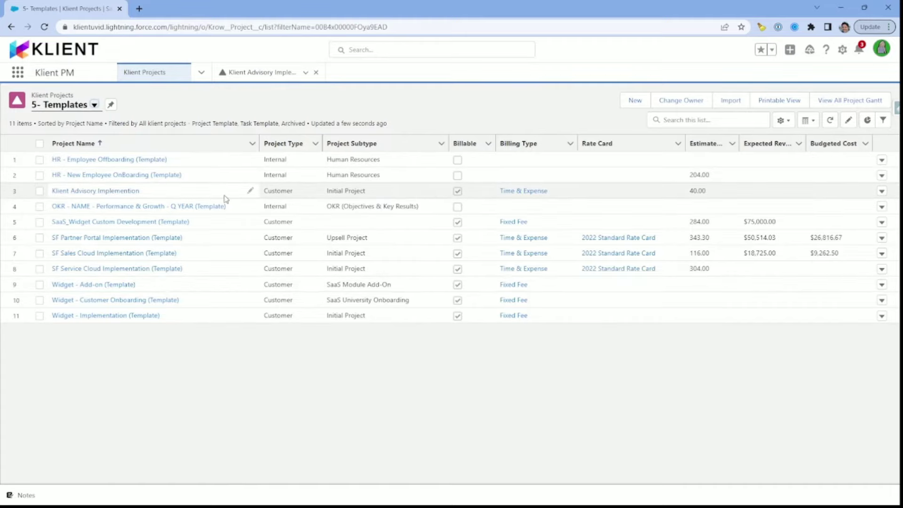
Step: Rename the Klient Advisory Implemention project as Klient Advisory Implemention (Template) and save the list change
click(251, 192)
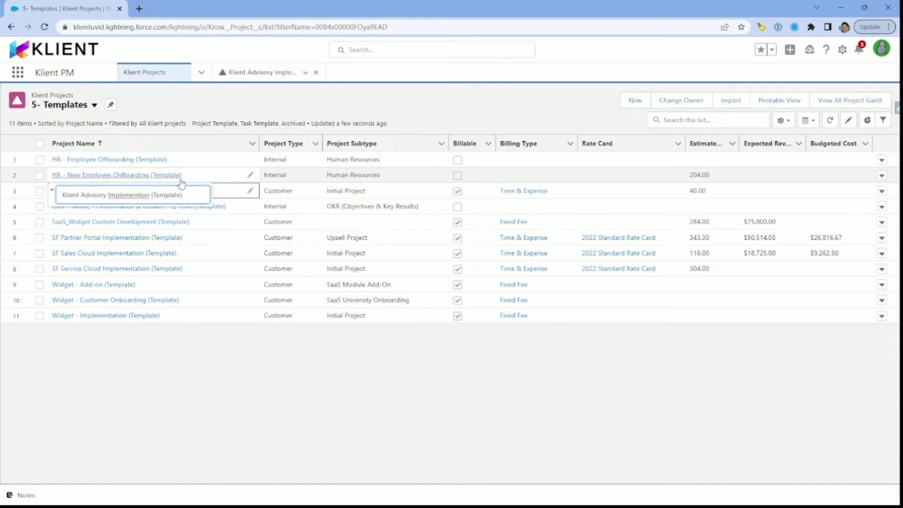
key(Return)
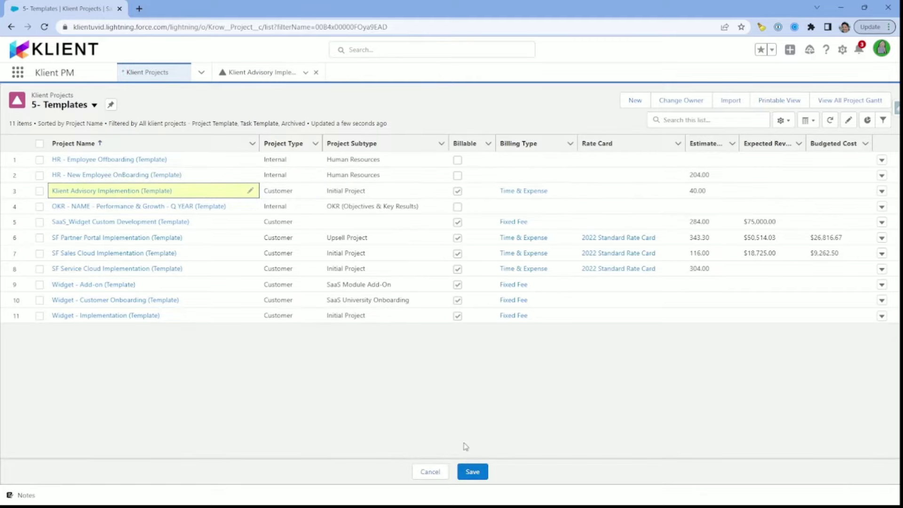
click(472, 471)
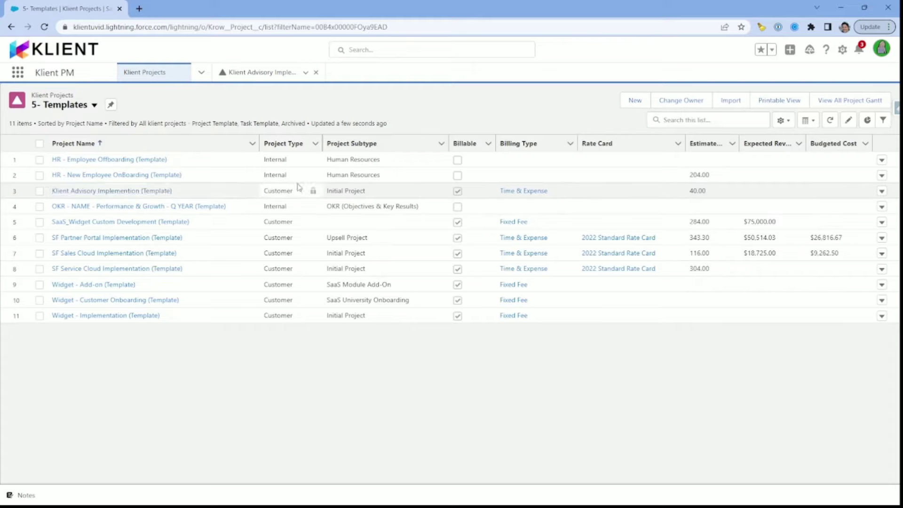
Step: Start a new project named Klient Advisory Project September
click(636, 101)
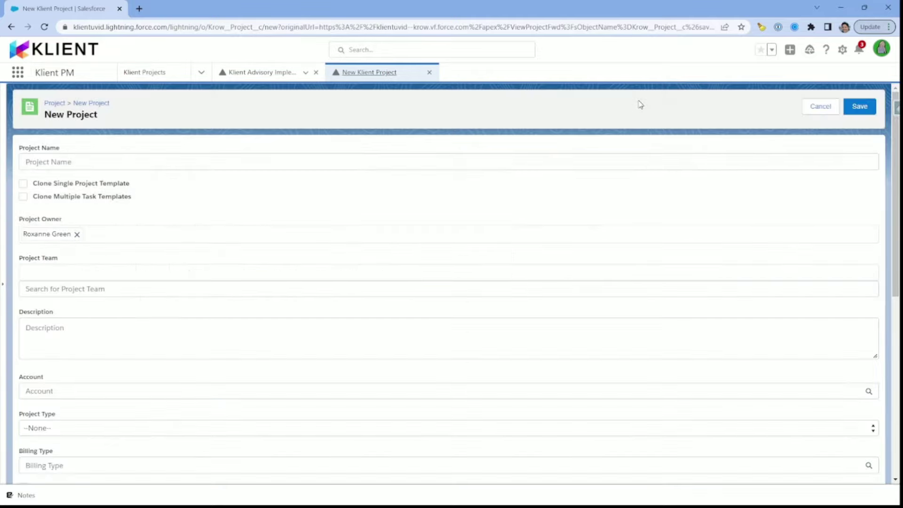
click(58, 163)
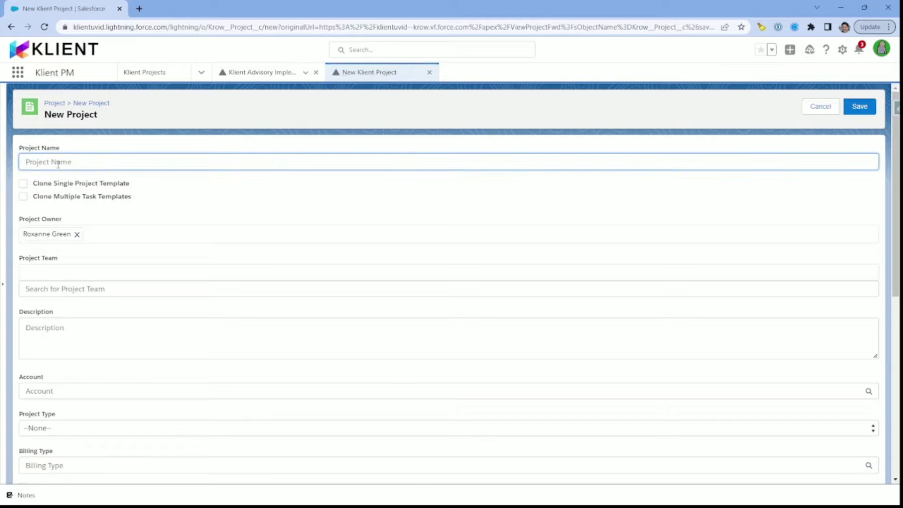
text(Klient Advisory Projec)
text(t September)
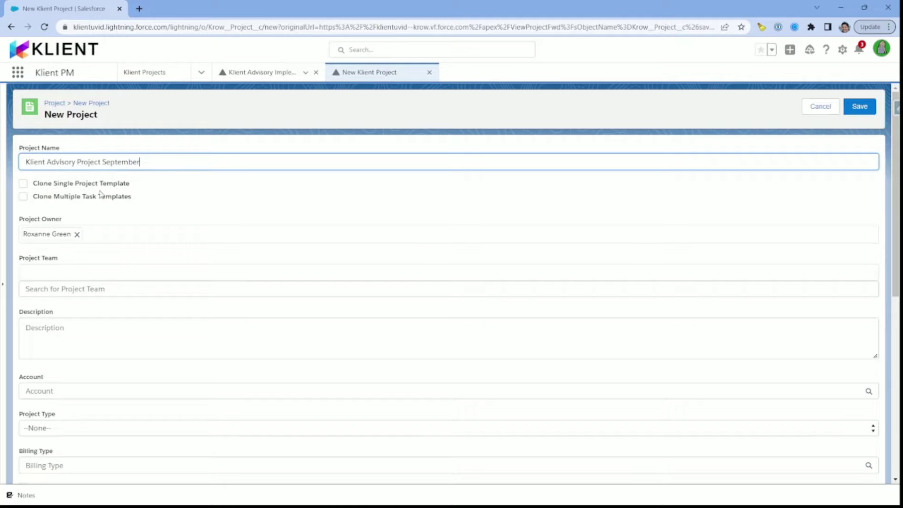
Step: Clone the single project template Klient Advisory Implemention (Template) for the new project, clear the project owner and save
click(23, 184)
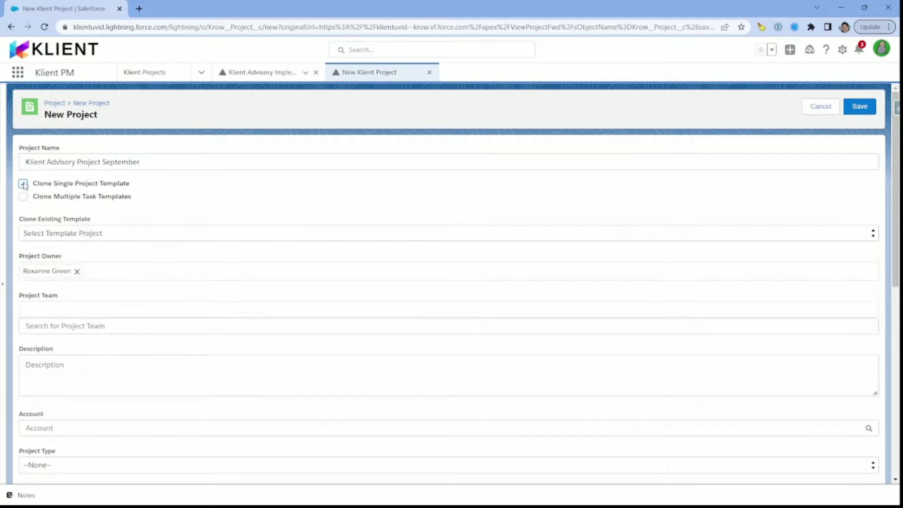
click(58, 238)
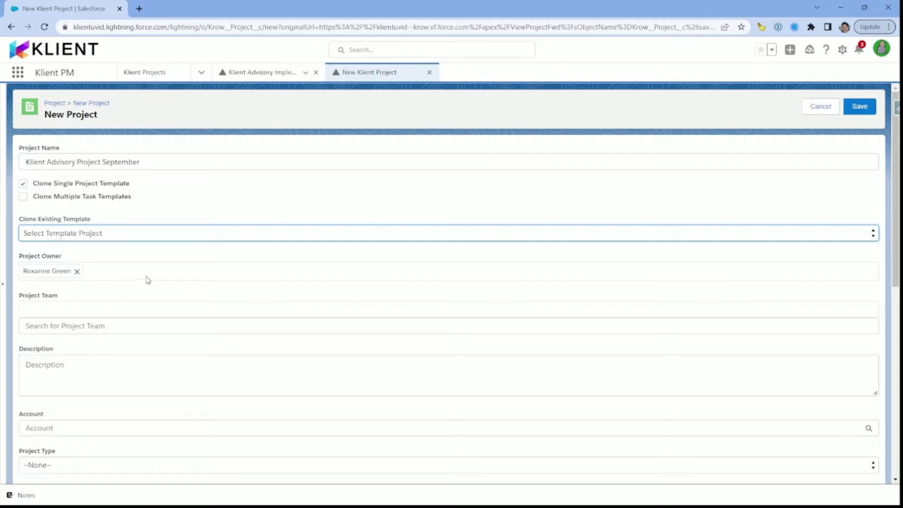
key(Down)
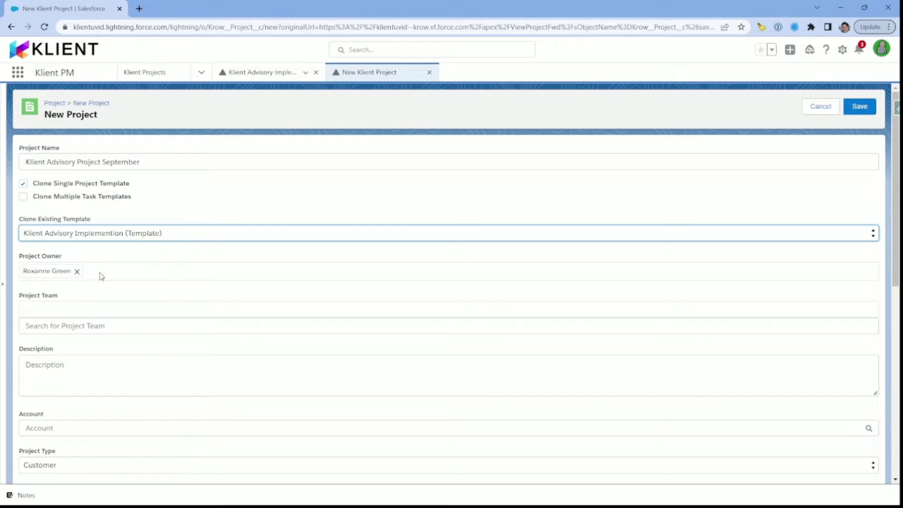
click(77, 271)
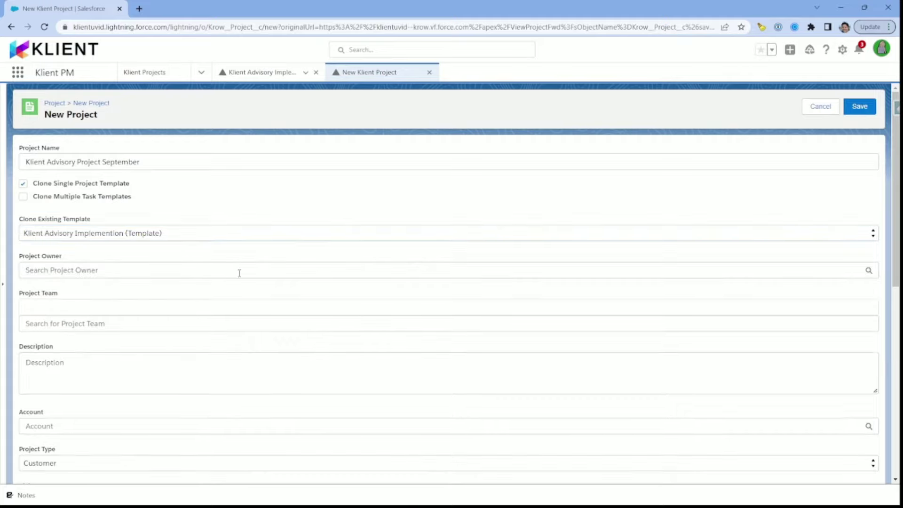
click(868, 106)
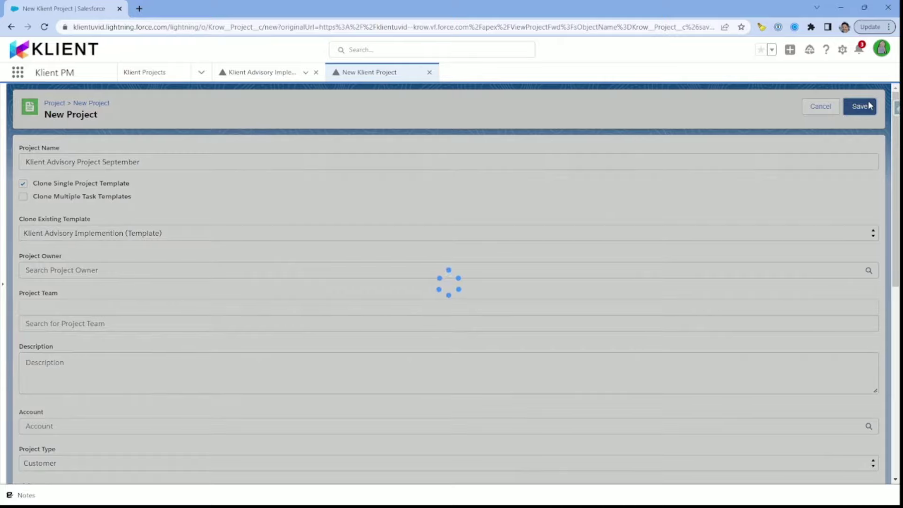
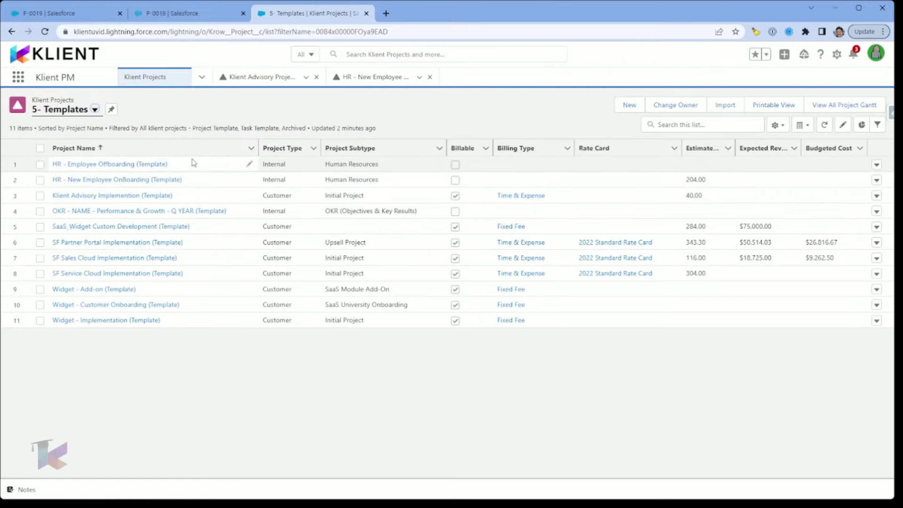
Step: Open the workspace of the HR - New Employee OnBoarding (Template) project and look through its task list
click(165, 179)
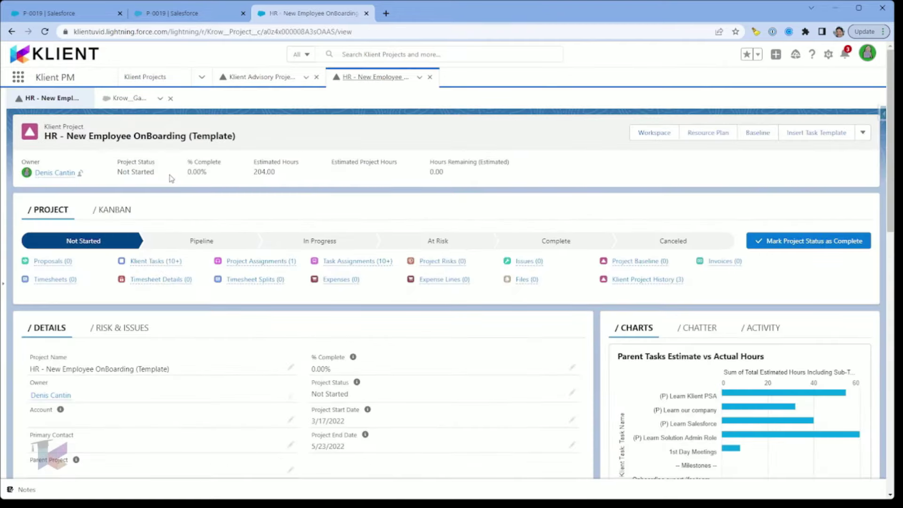
click(654, 133)
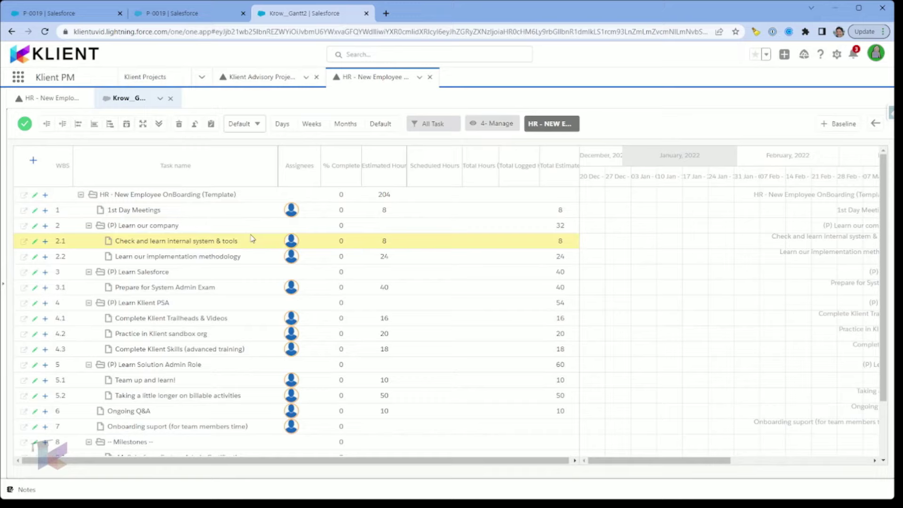
scroll(210, 262, down, 2)
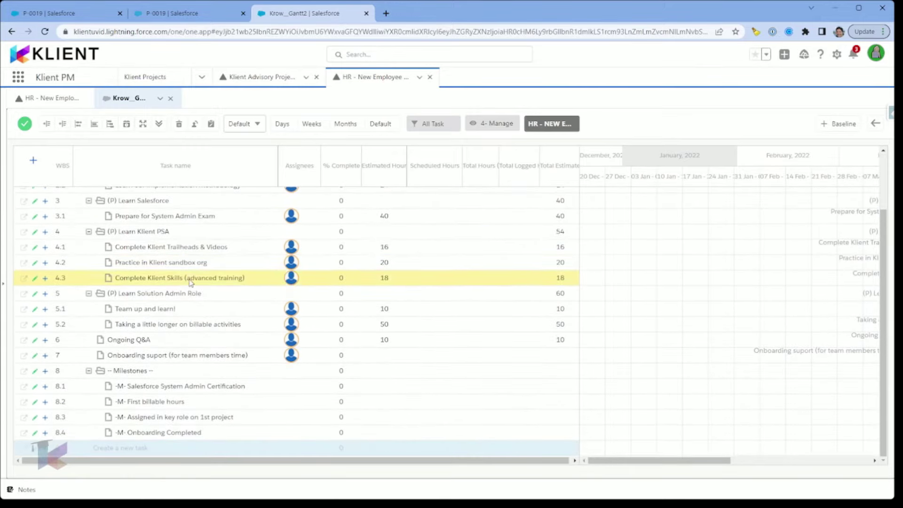
scroll(234, 369, up, 2)
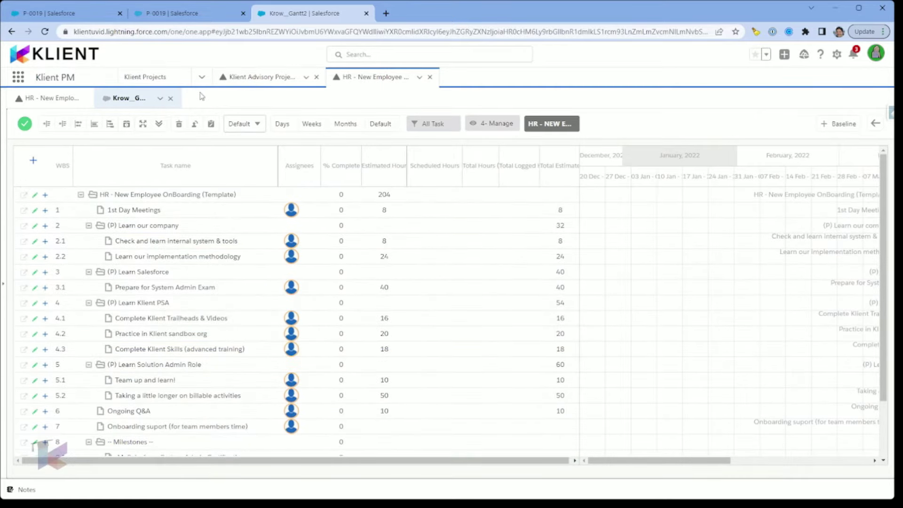
Step: Search the available items for Proposals, open the Acme proposal and review its proposal lines
click(19, 79)
text(propo)
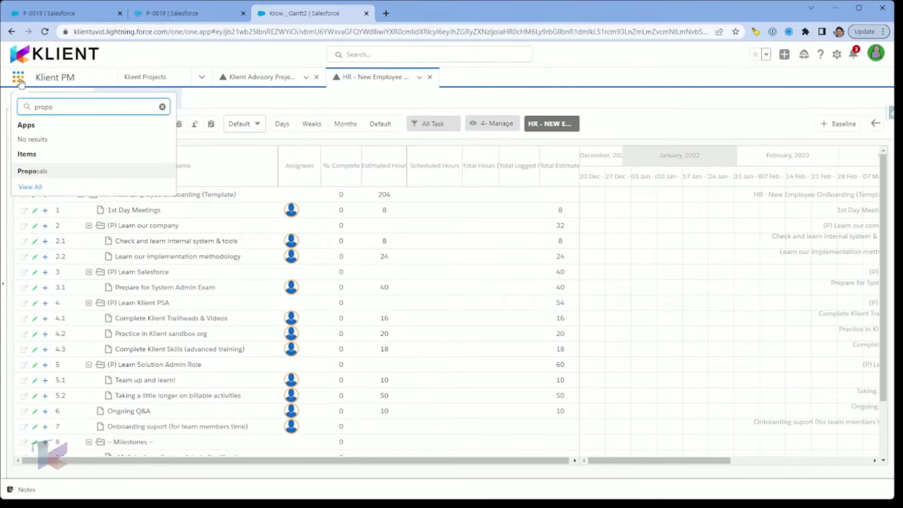
click(36, 172)
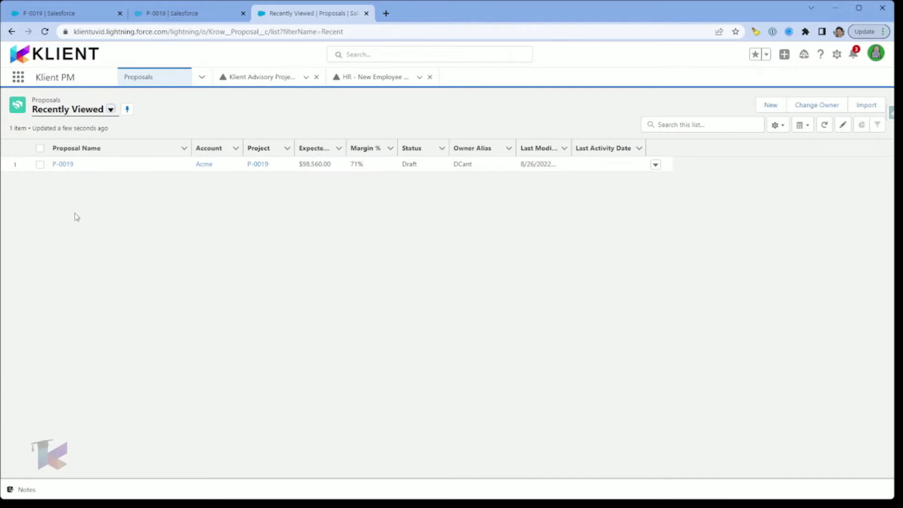
click(62, 164)
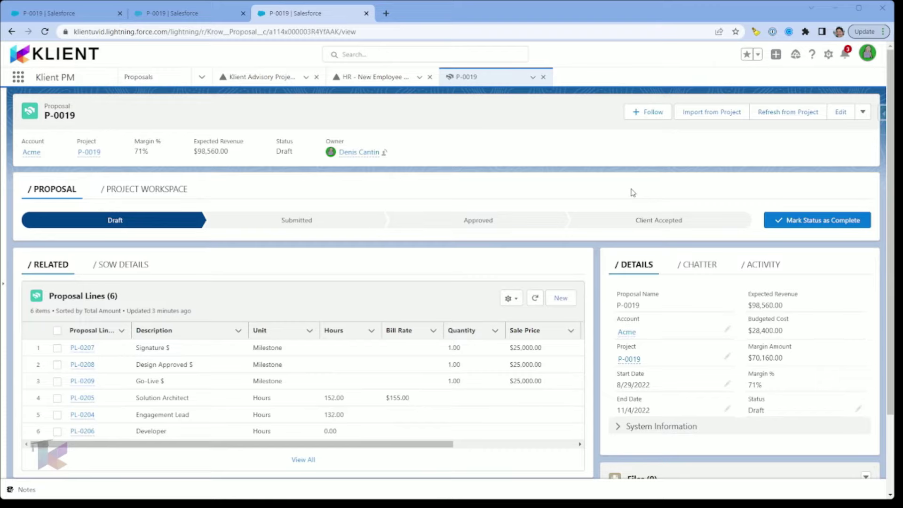
scroll(635, 306, down, 1)
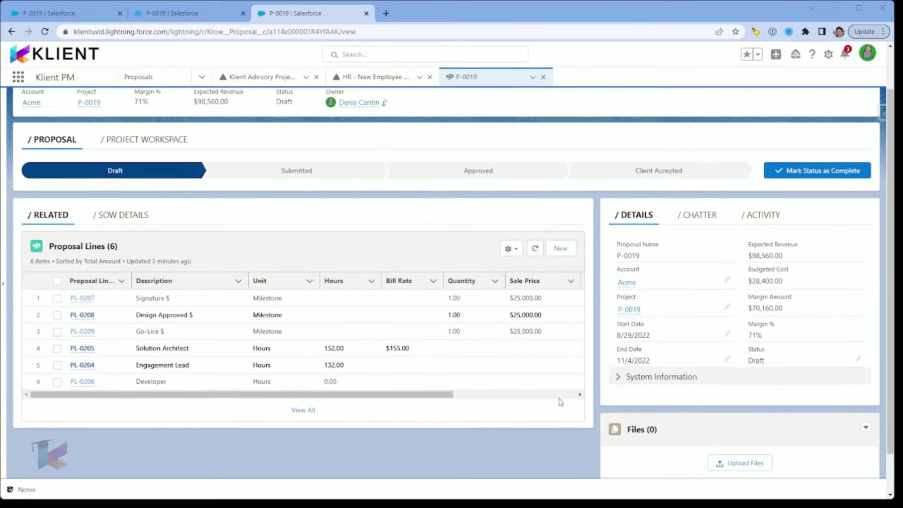
Step: Open the workspace of the project linked to the Acme proposal, review its tasks and return to the proposal
mouse_move(630, 309)
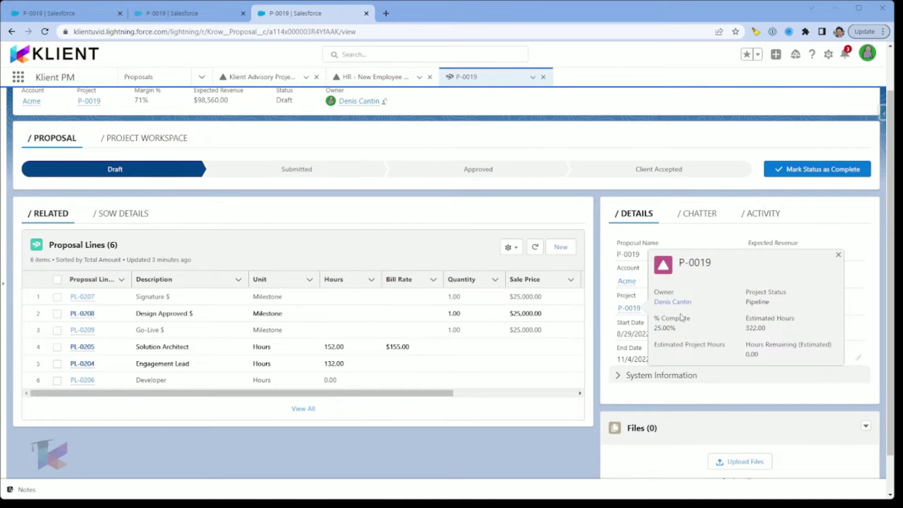
click(627, 309)
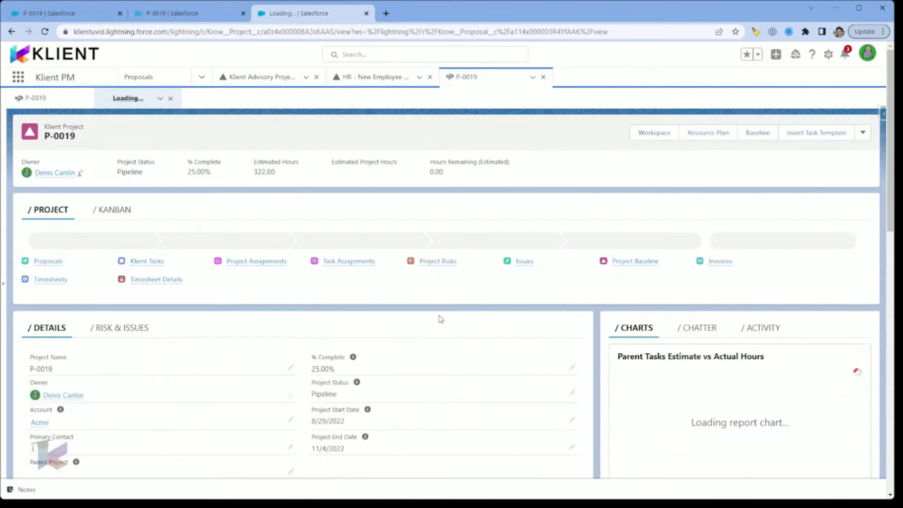
click(654, 133)
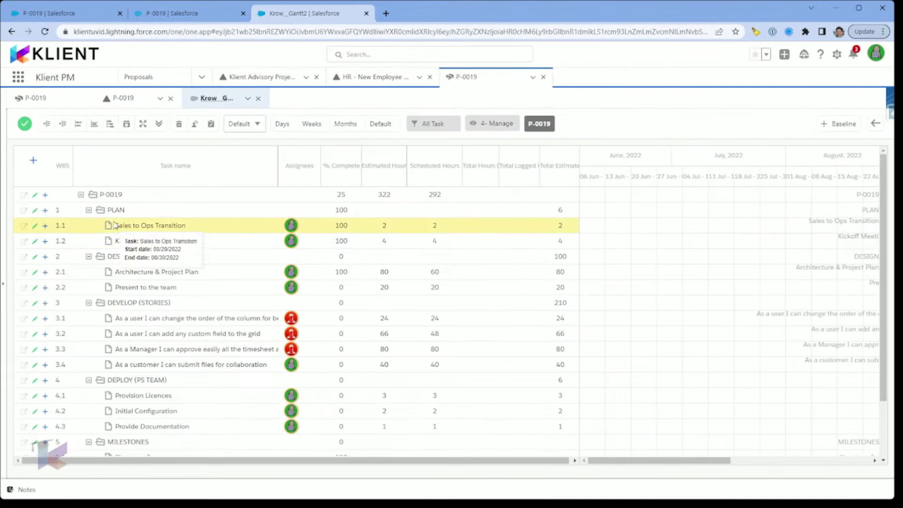
scroll(120, 256, down, 1)
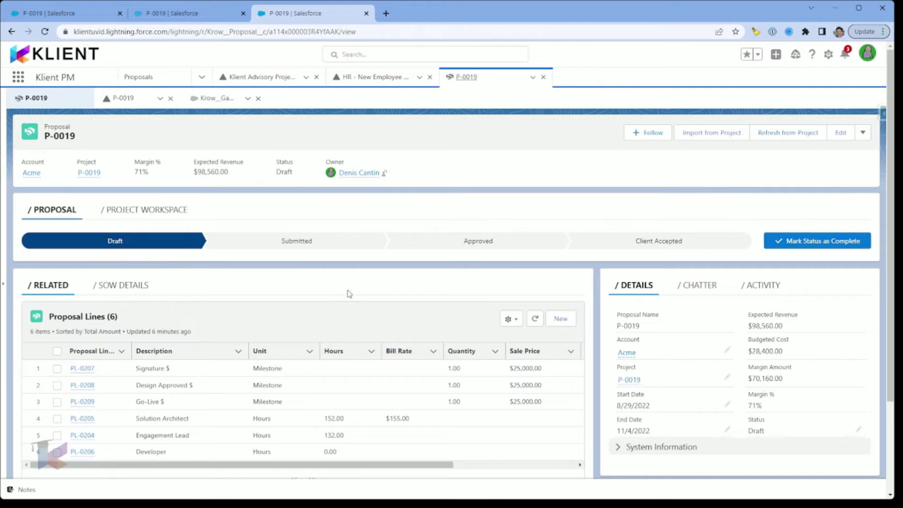
mouse_move(632, 382)
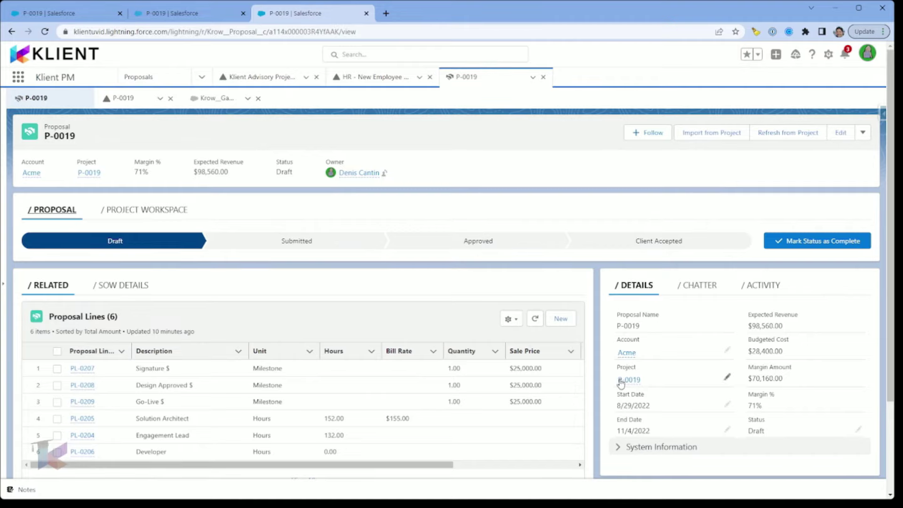
mouse_move(637, 381)
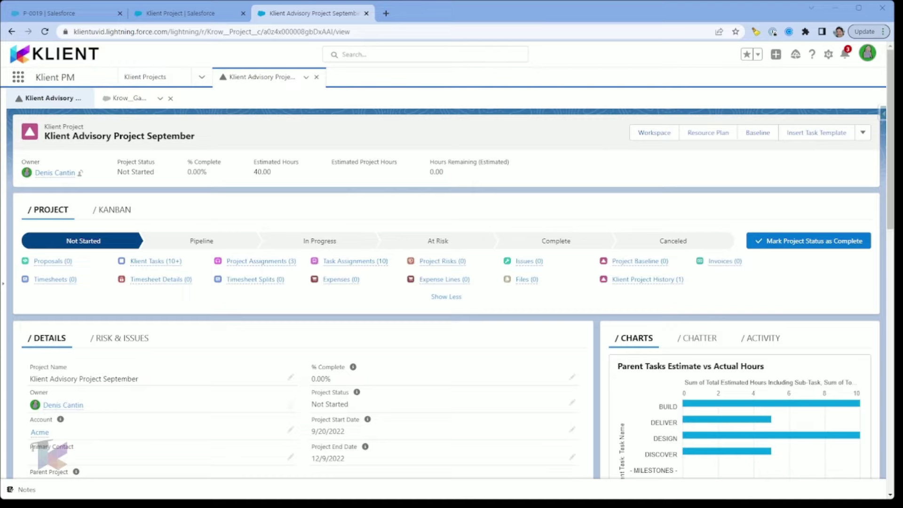
Step: In the workspace of Klient Advisory Project September, set the Signature milestone's start date to 09/27/2022
click(128, 99)
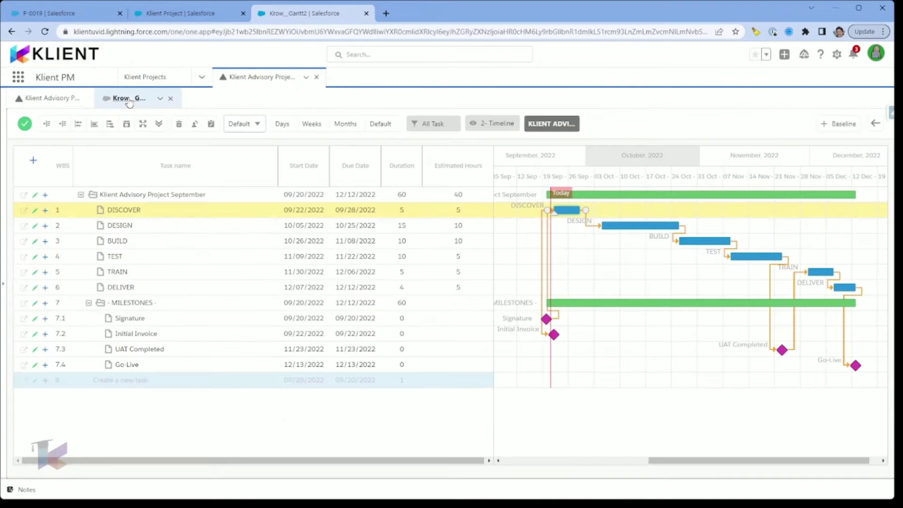
mouse_move(544, 323)
drag(546, 323, 542, 324)
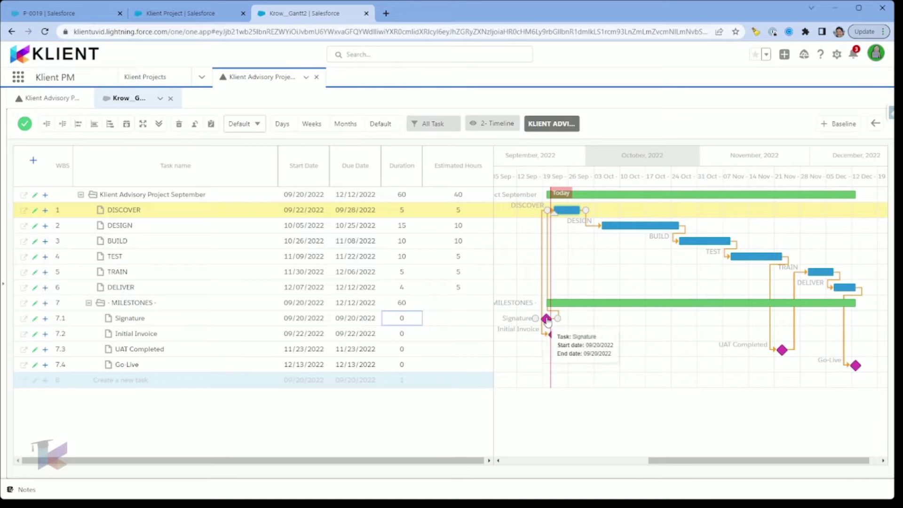
double_click(296, 320)
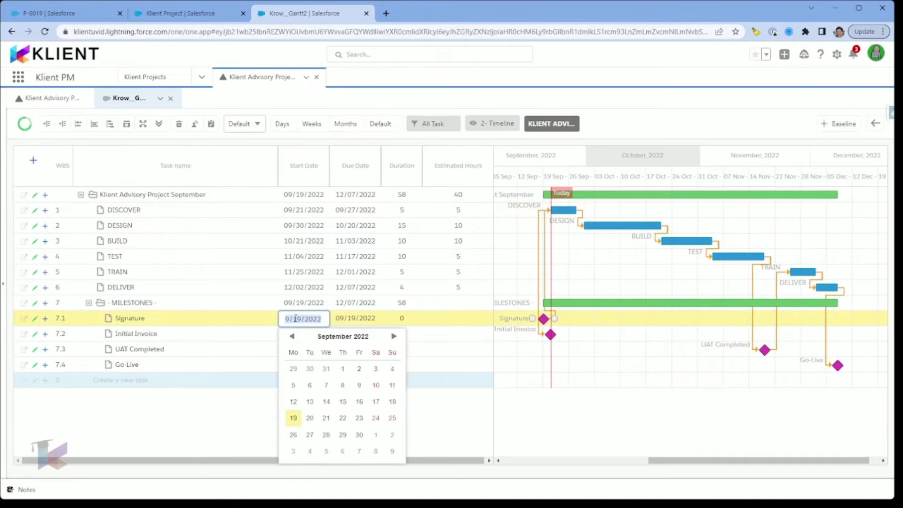
click(309, 434)
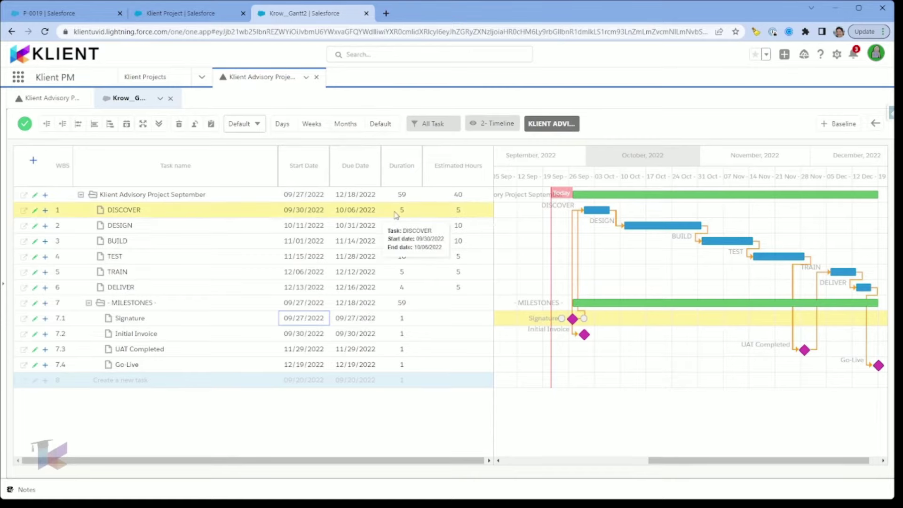
Step: Set the DISCOVER task's estimated hours to 15 and its duration to 10
click(459, 210)
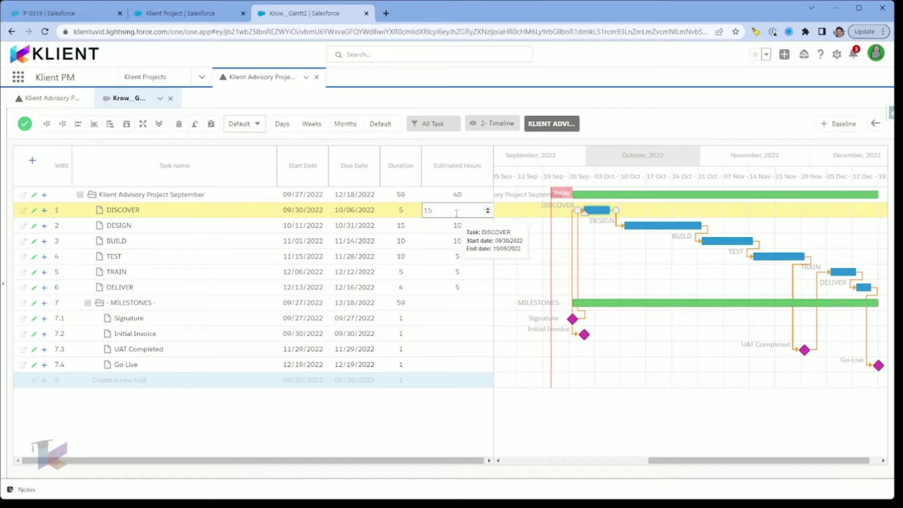
key(Return)
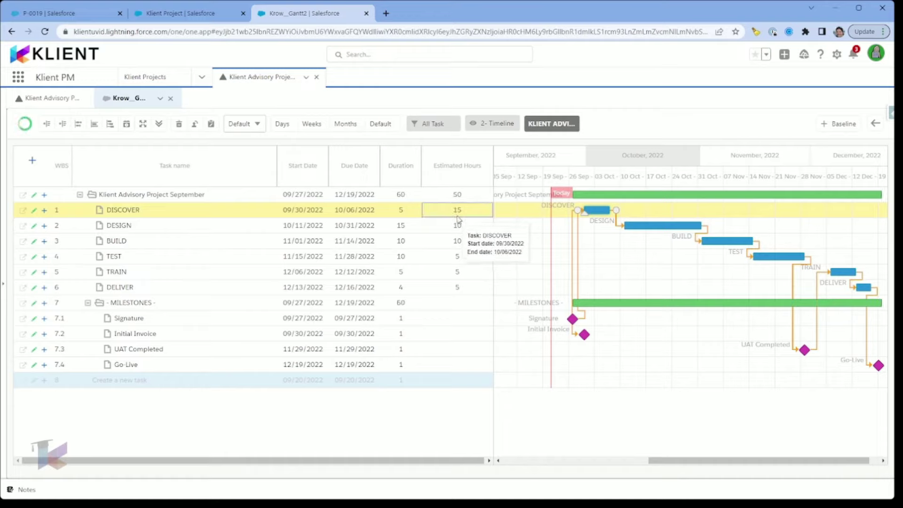
double_click(402, 211)
text(10)
key(Return)
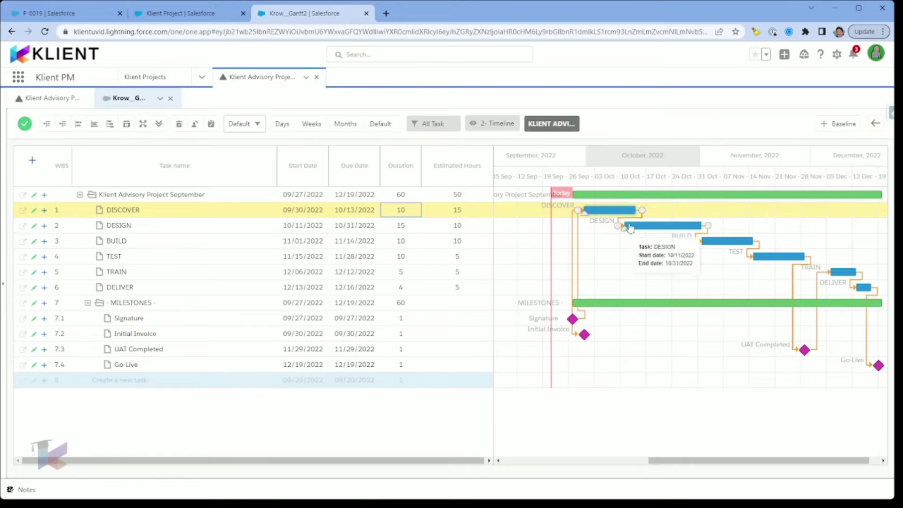
Step: Set the lag of the finish-to-start dependency from DISCOVER to DESIGN to 1 and save it
drag(642, 210, 634, 227)
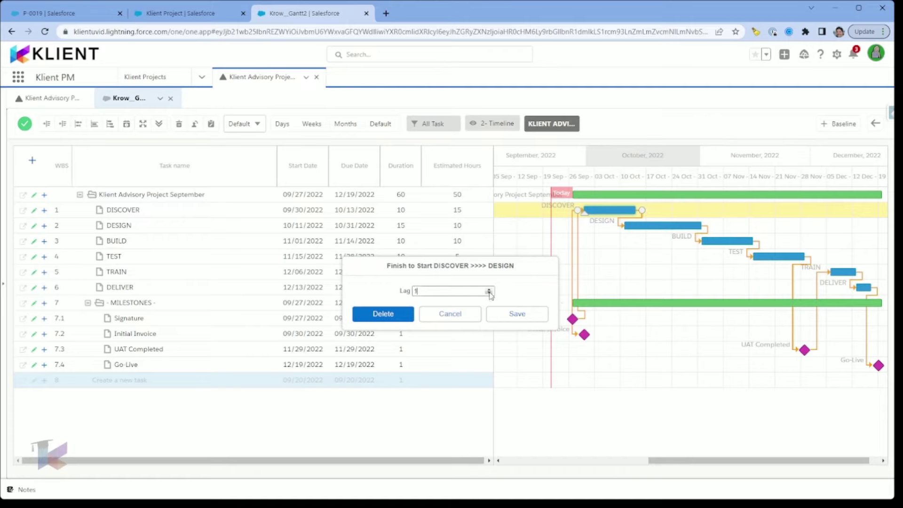
click(518, 318)
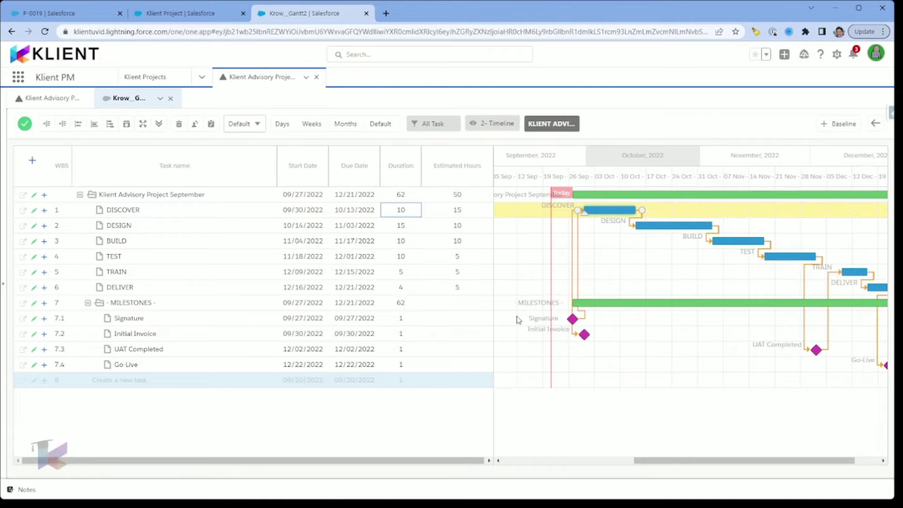
Step: Add a new task to the project plan and name it Designed Approved
click(33, 162)
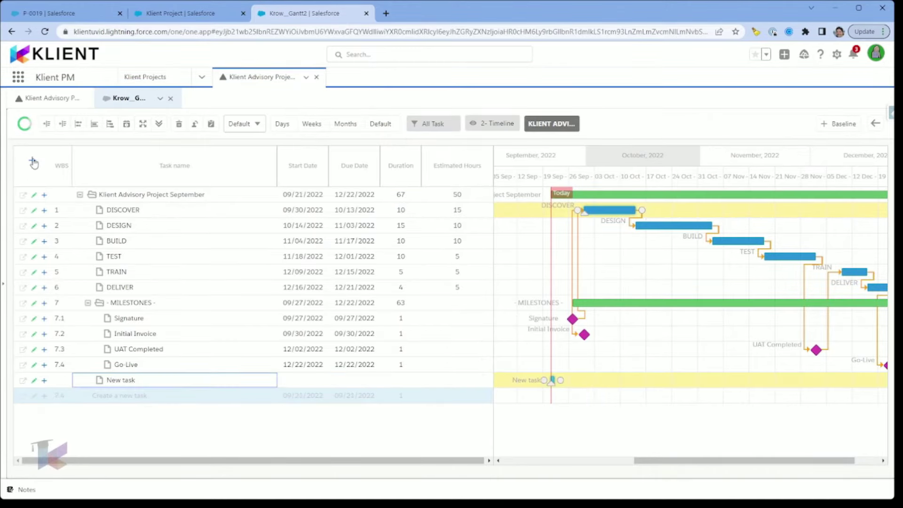
click(132, 383)
double_click(131, 381)
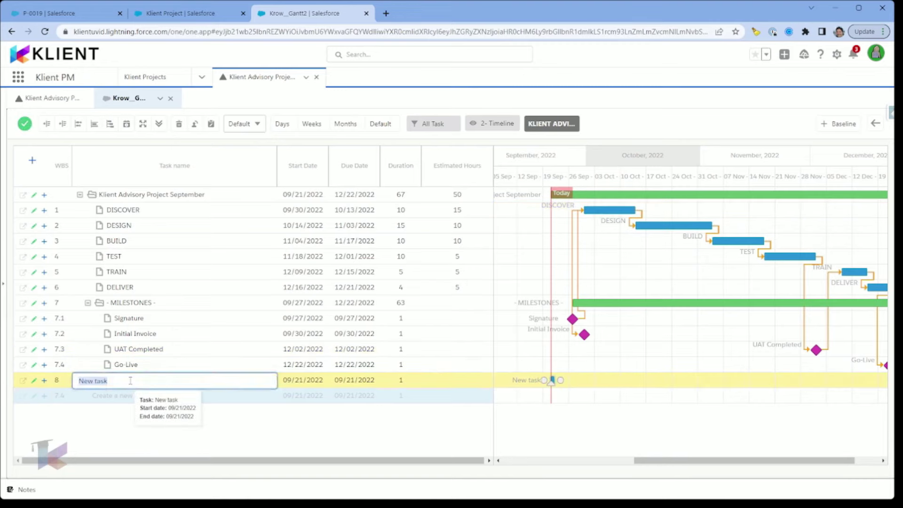
text(Designed Approved)
key(Return)
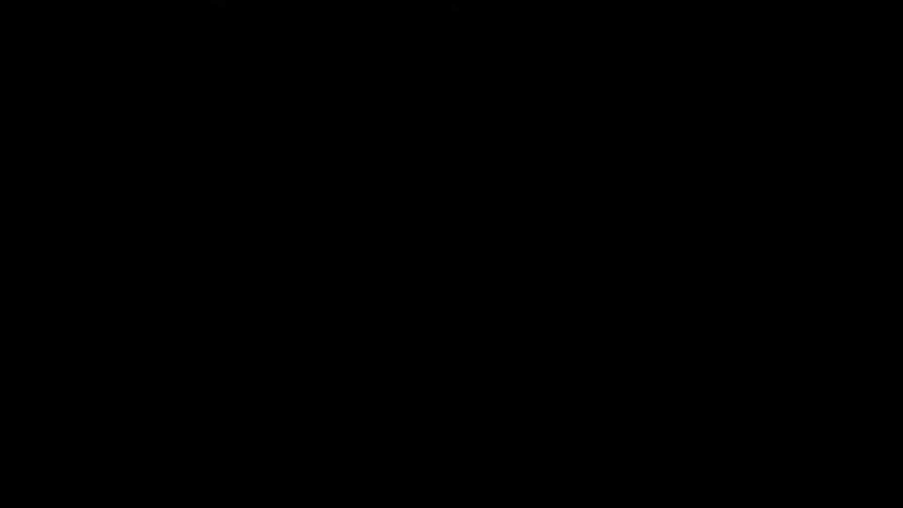
Step: In the 1- Estimation view, set the Designed Approved task's Billable value to false and its Milestone? value to true
click(492, 124)
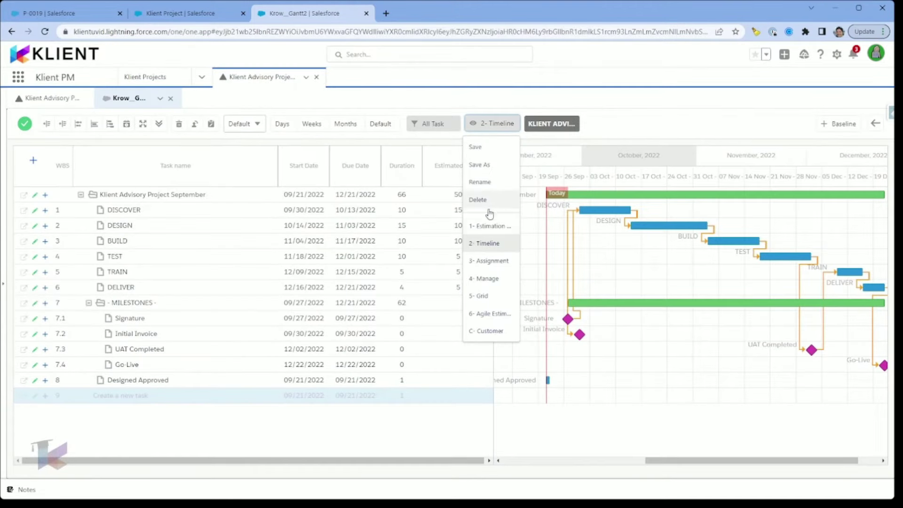
click(489, 228)
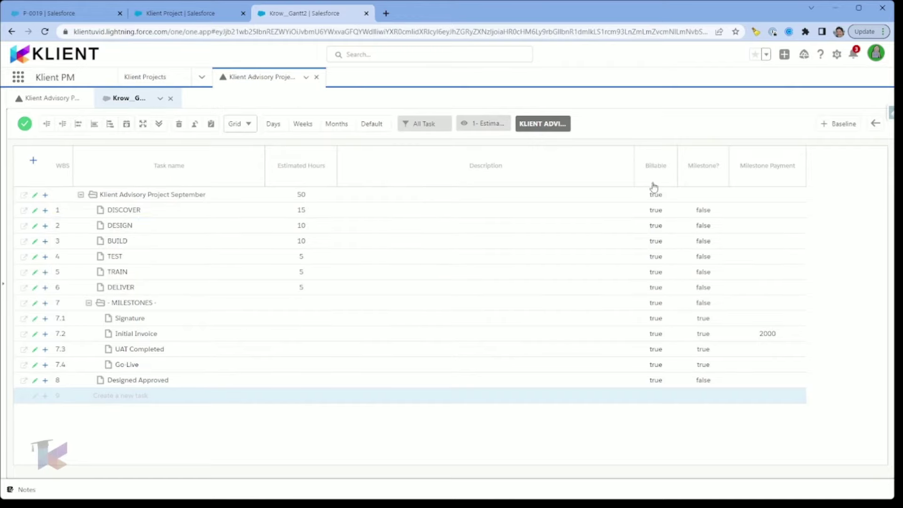
click(661, 382)
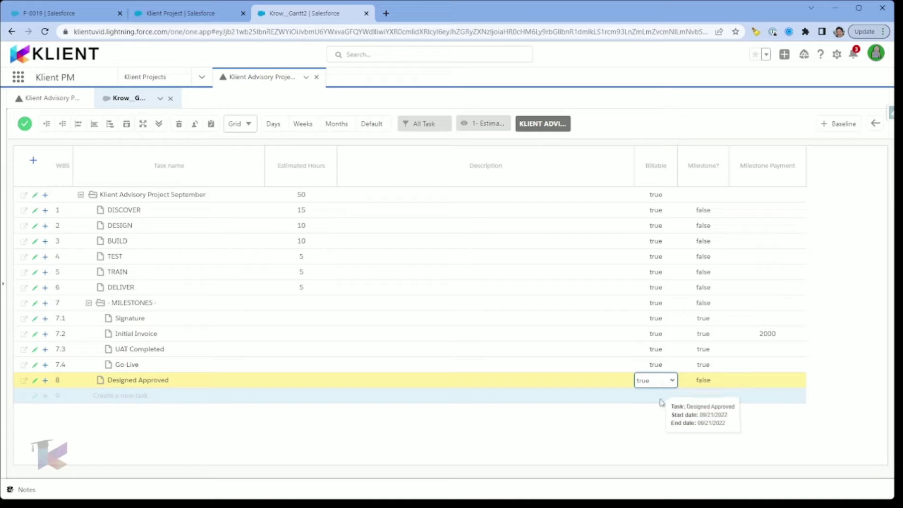
key(Down)
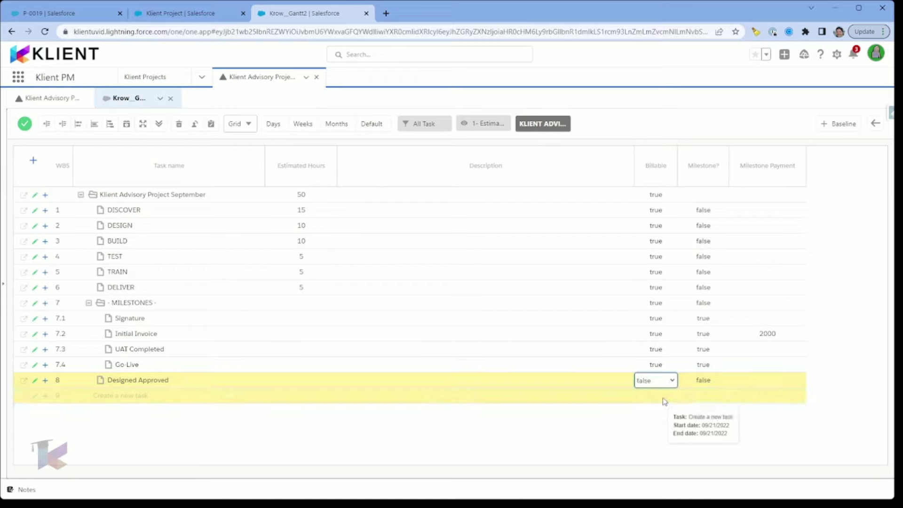
click(710, 382)
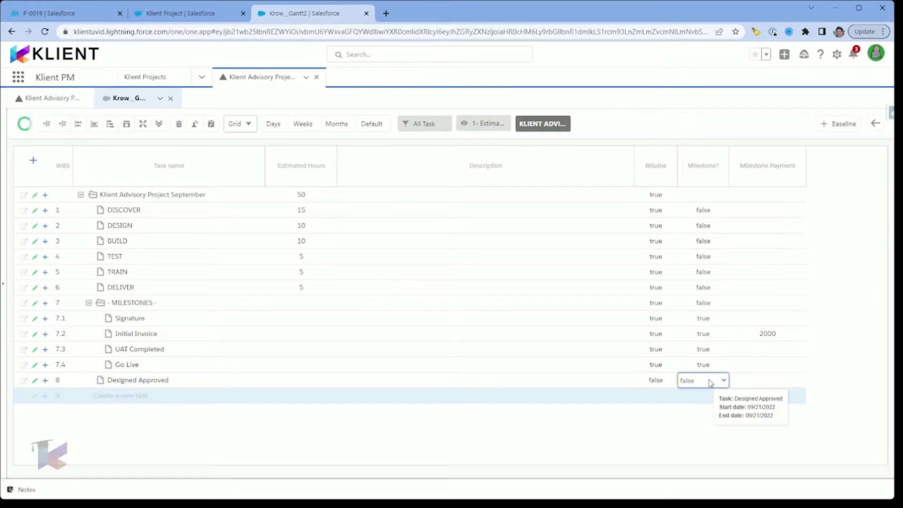
key(Down)
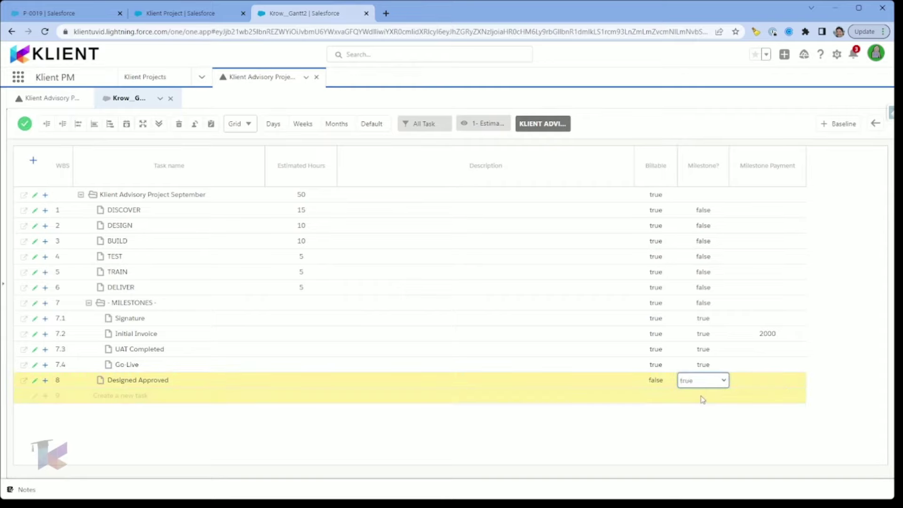
key(Return)
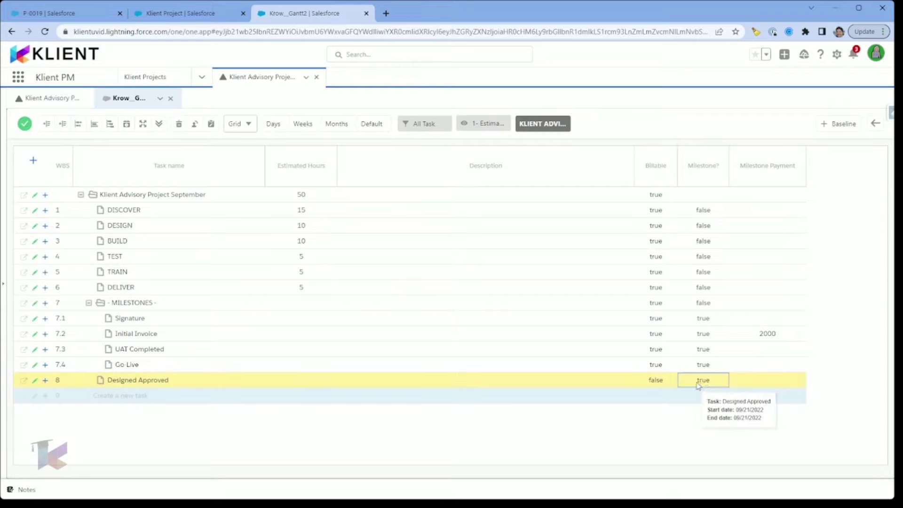
Step: Indent the Designed Approved task so that it belongs to the MILESTONES group
click(113, 381)
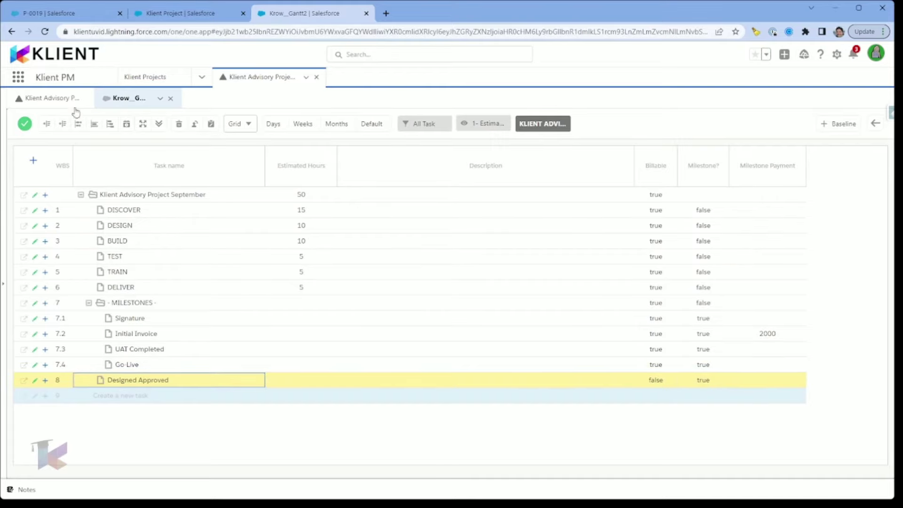
click(47, 124)
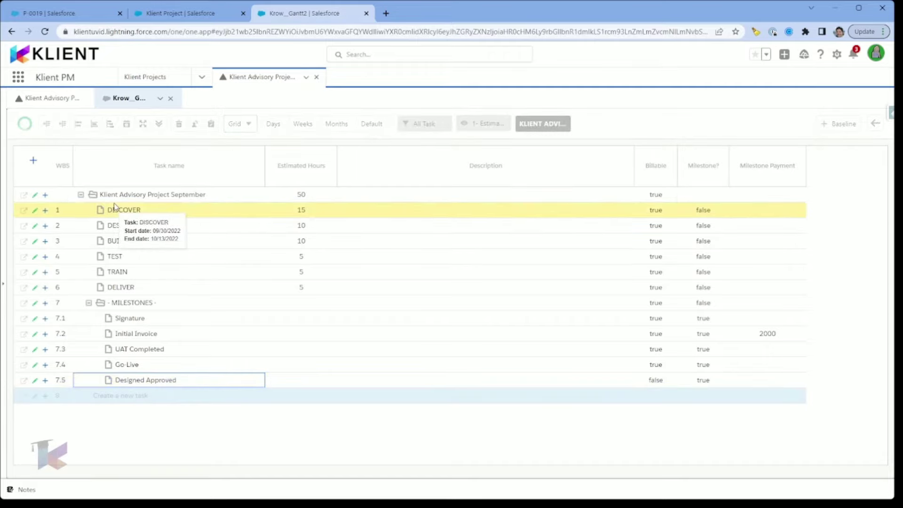
Step: Switch to the 4- Manage view and move the Designed Approved milestone on the timeline to about mid-October
click(479, 125)
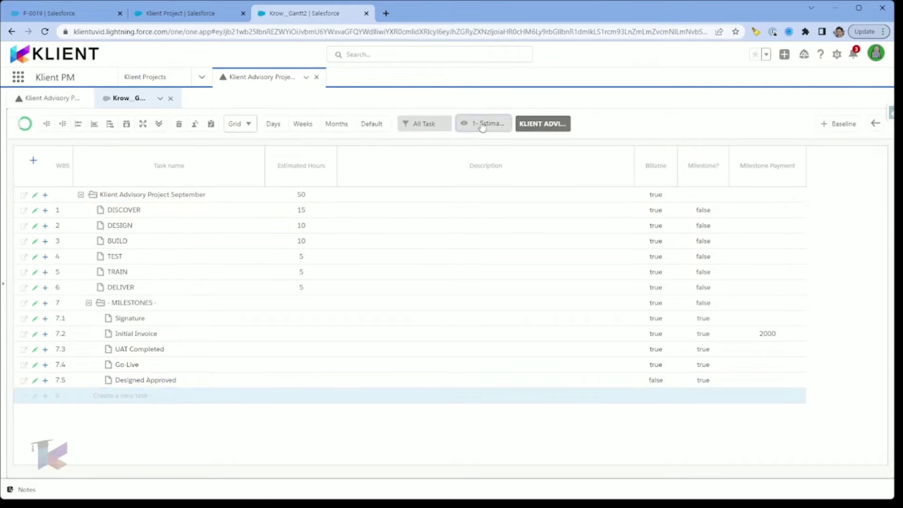
click(476, 280)
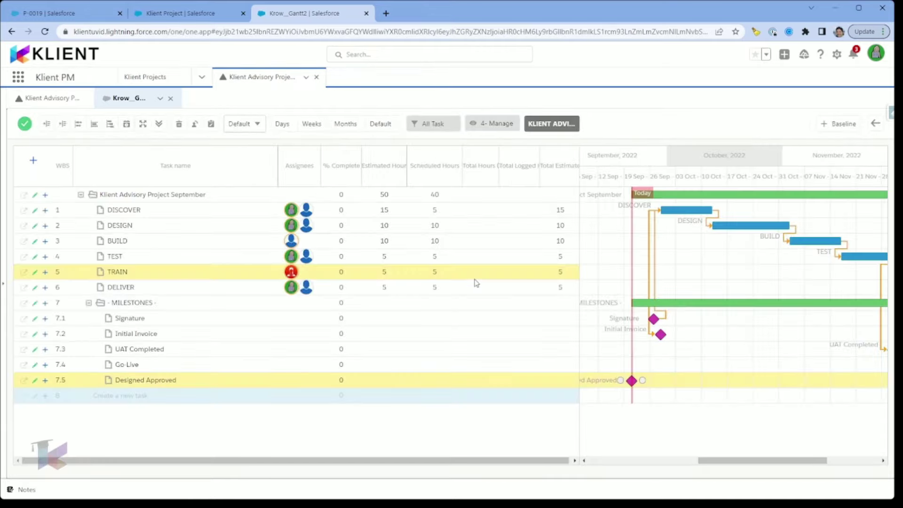
mouse_move(632, 382)
drag(631, 382, 727, 380)
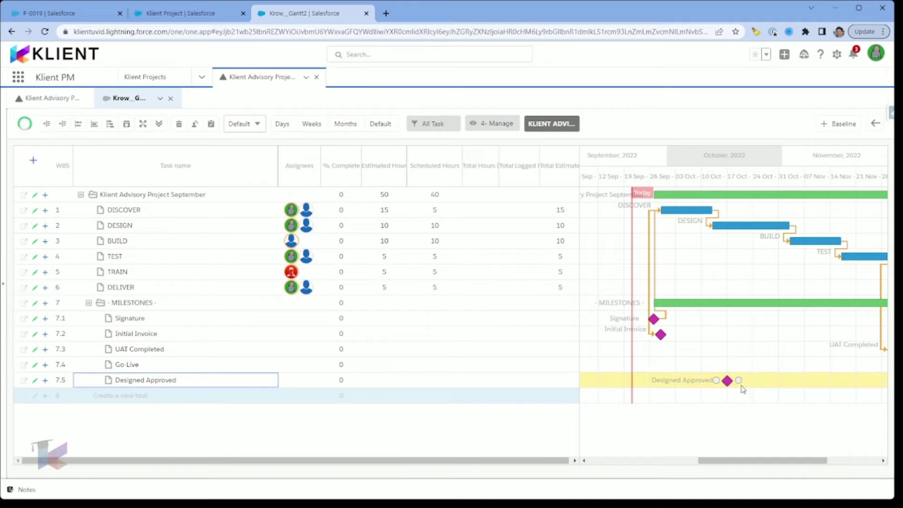
Step: Replace the DESIGN-to-BUILD dependency with links from DESIGN to Designed Approved and from Designed Approved to BUILD
click(790, 235)
double_click(789, 235)
click(383, 313)
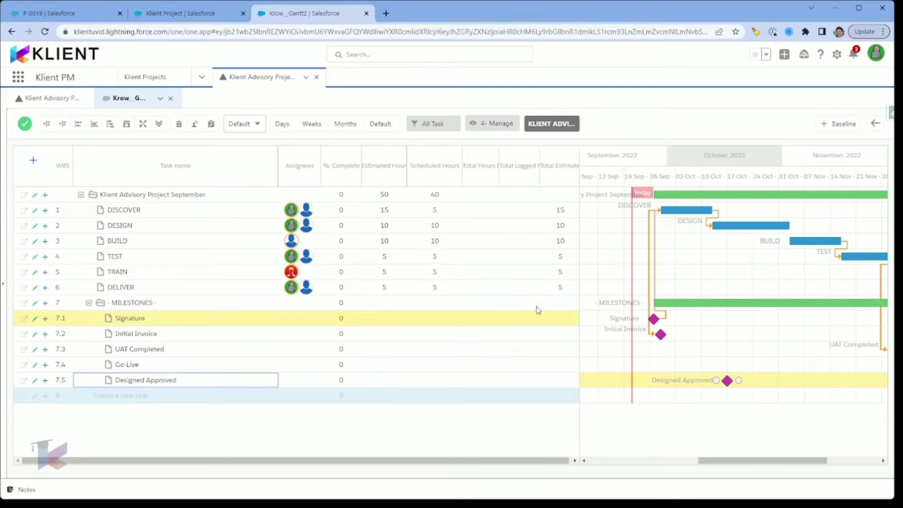
drag(794, 230, 718, 381)
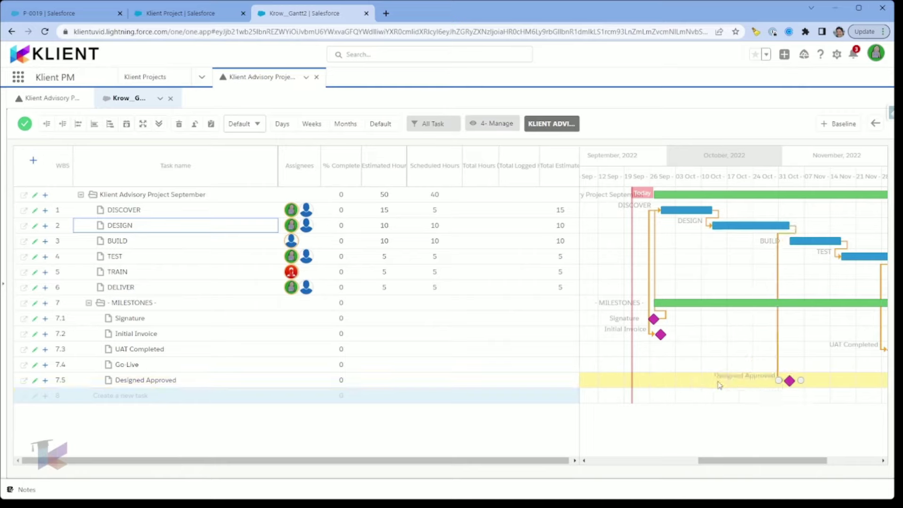
drag(801, 380, 789, 252)
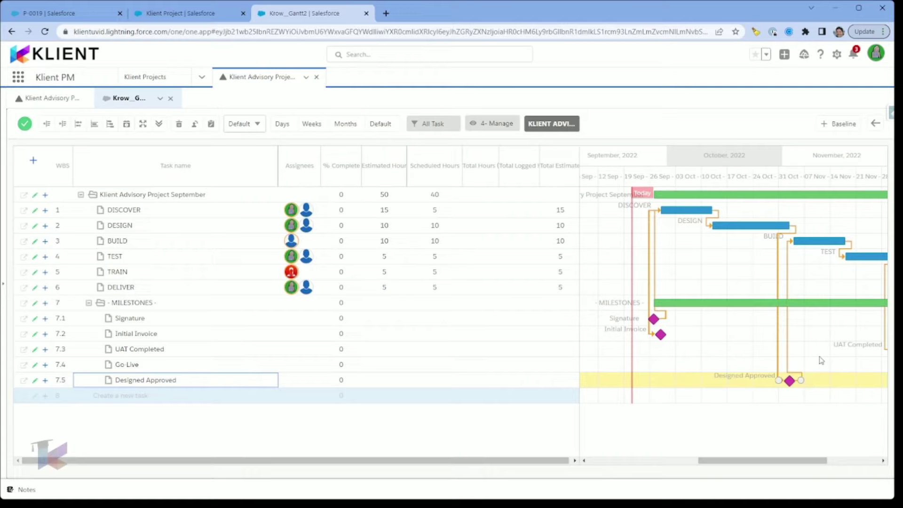
Step: Add the checklist items "Mapping sent to the customer" and "Mapping Signed by customer" to the Designed Approved milestone
click(35, 380)
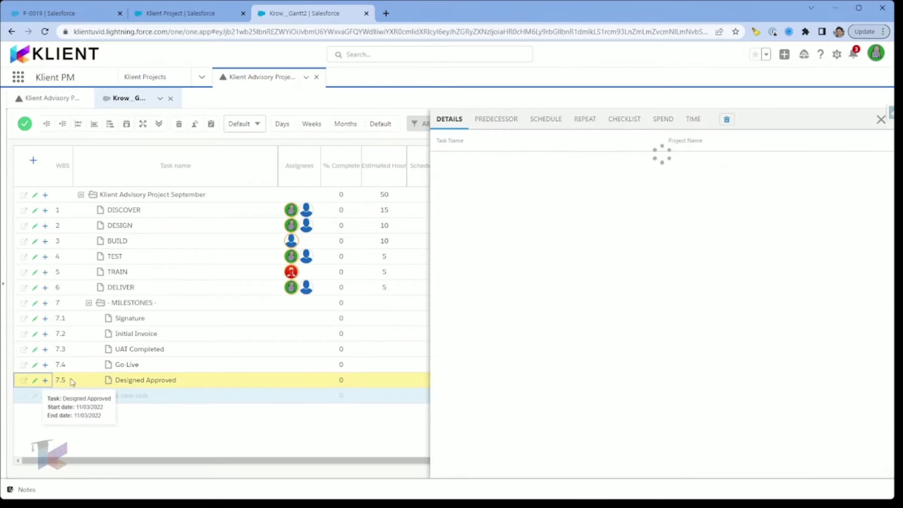
click(616, 125)
click(578, 197)
text(Mapping)
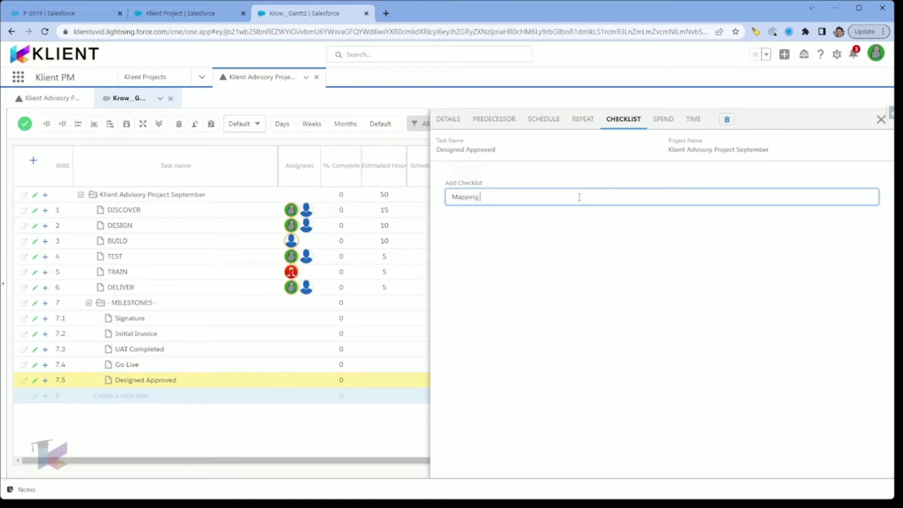
text( sent to the customer)
key(Return)
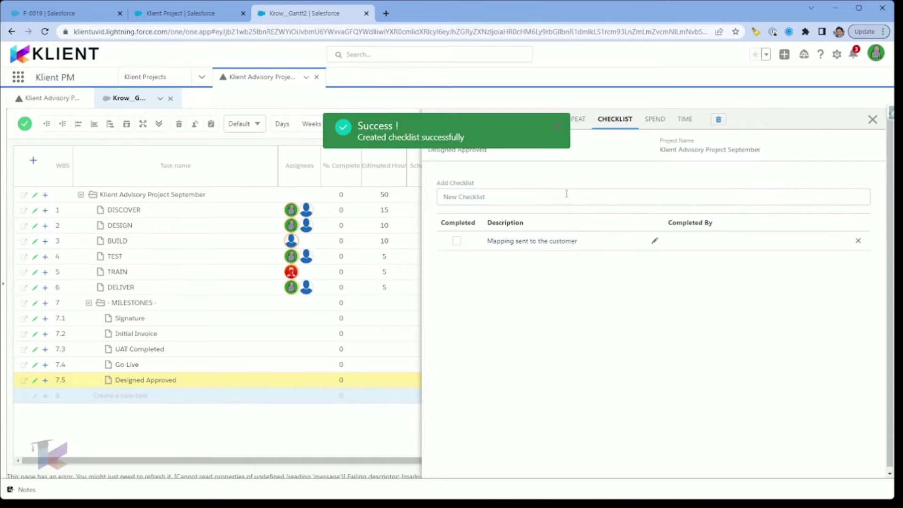
click(500, 192)
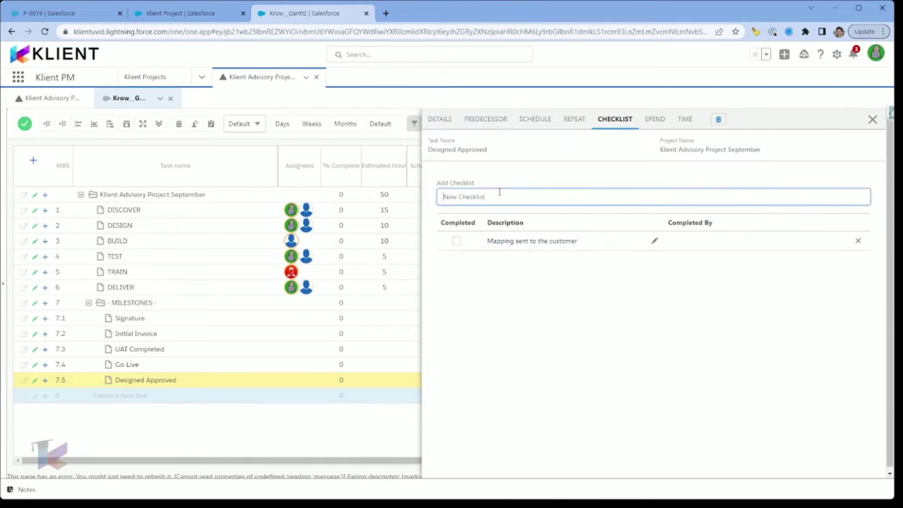
text(Mapping Signed by customer)
key(Return)
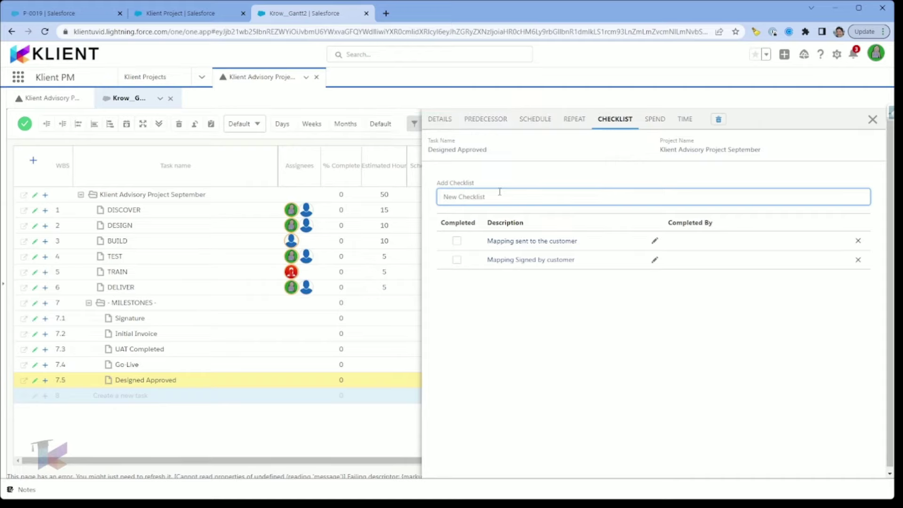
click(872, 119)
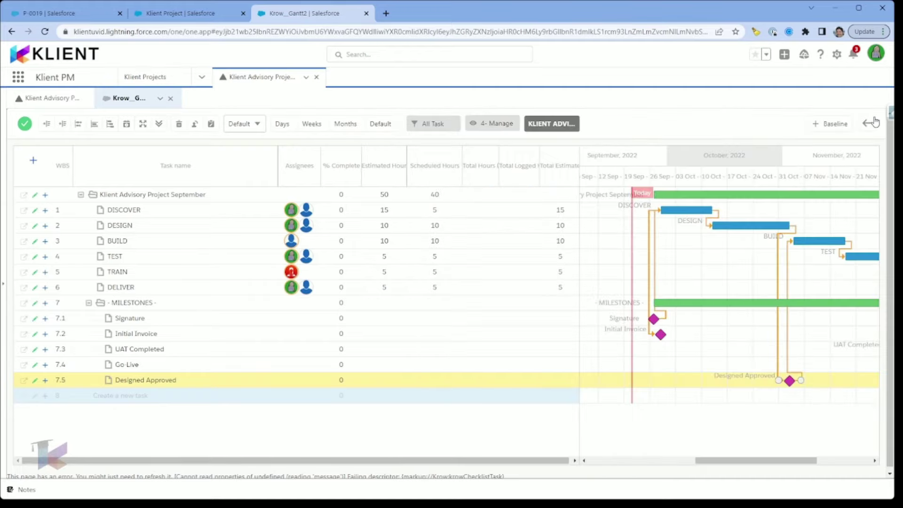
Step: Set the TRAIN task's estimated hours to 10 and its assigned trainer's scheduled hours to 10
click(384, 274)
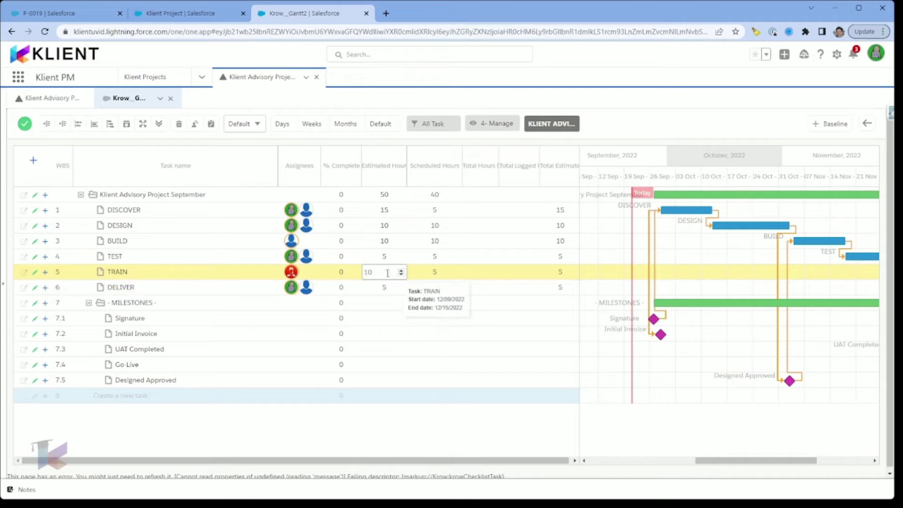
key(Return)
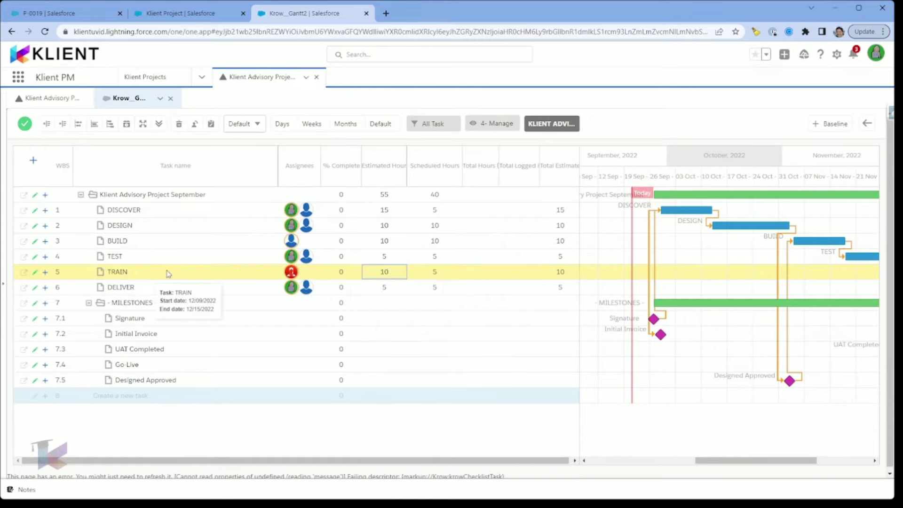
click(299, 272)
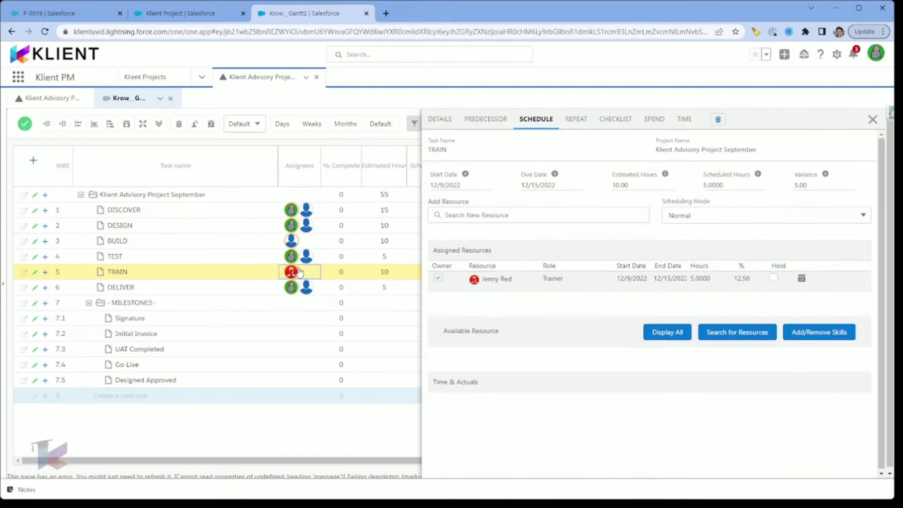
click(699, 278)
text(10)
key(Return)
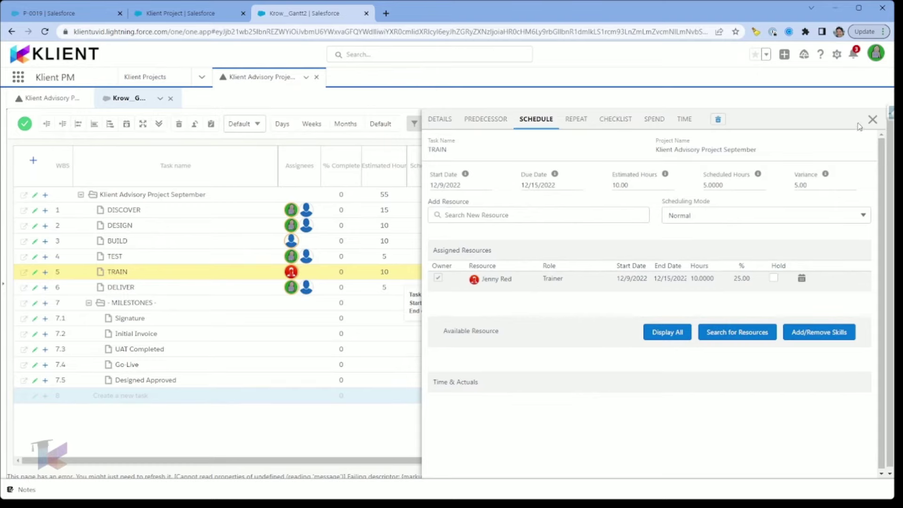
click(872, 119)
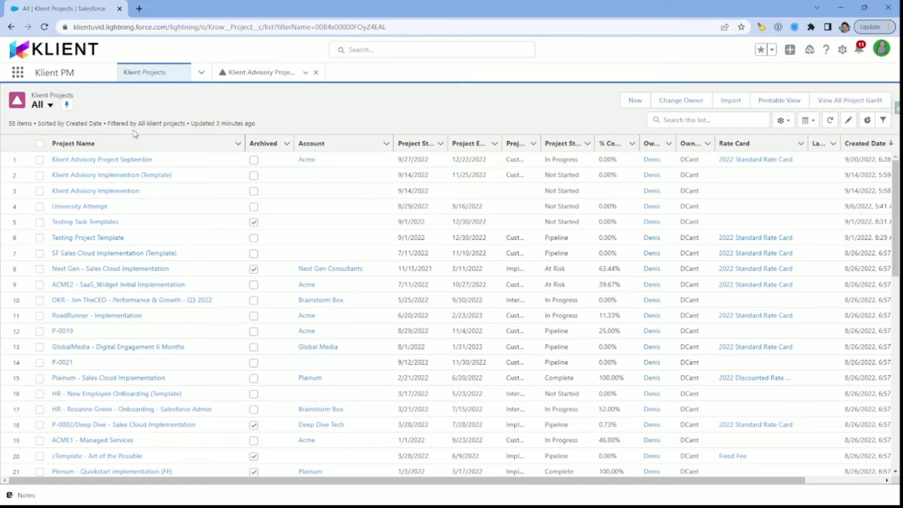
Step: Open the Klient Advisory Project September record and review its Time & Effort hours
click(148, 161)
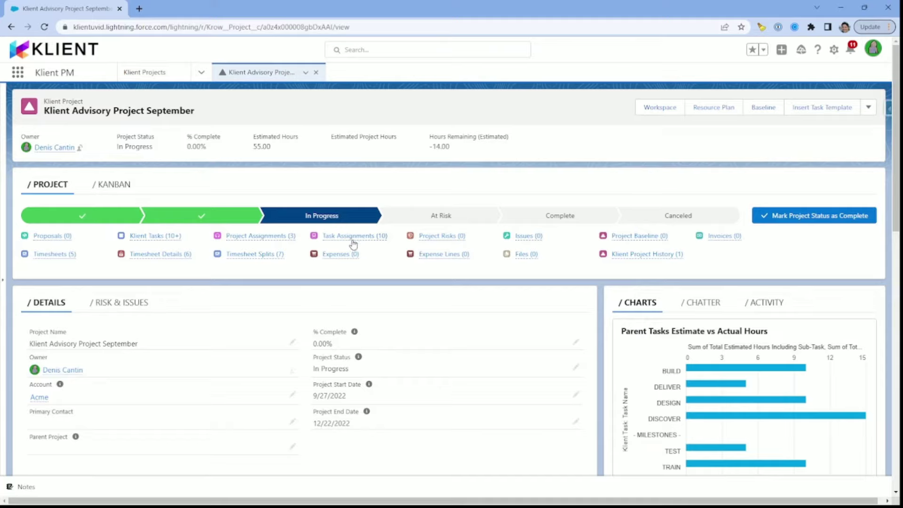
mouse_move(348, 255)
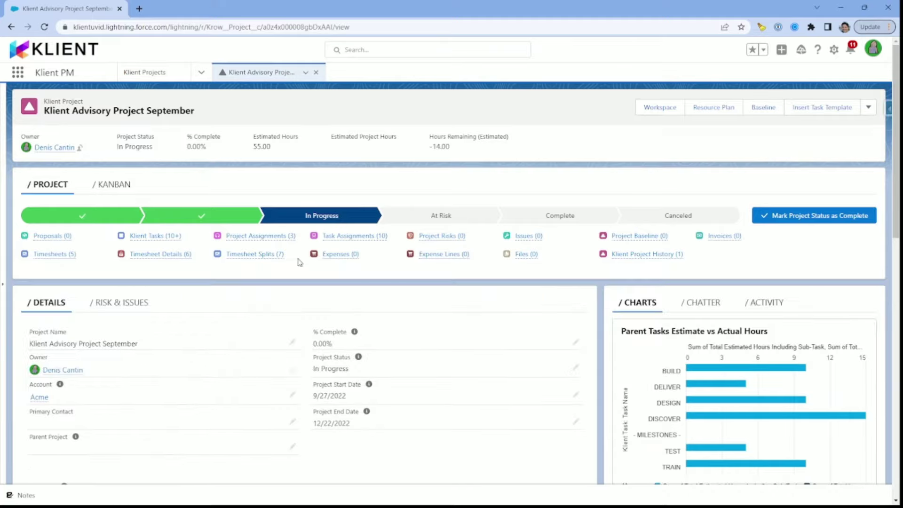
mouse_move(285, 240)
scroll(306, 344, down, 10)
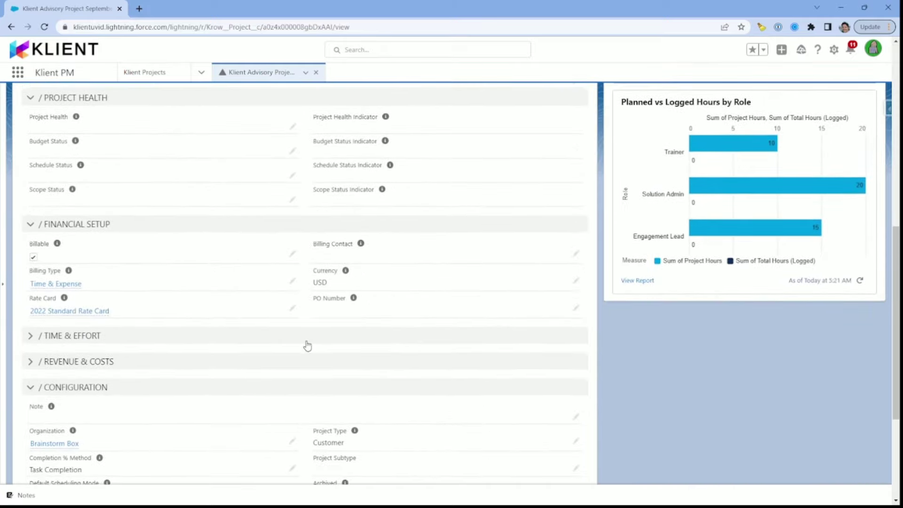
click(30, 337)
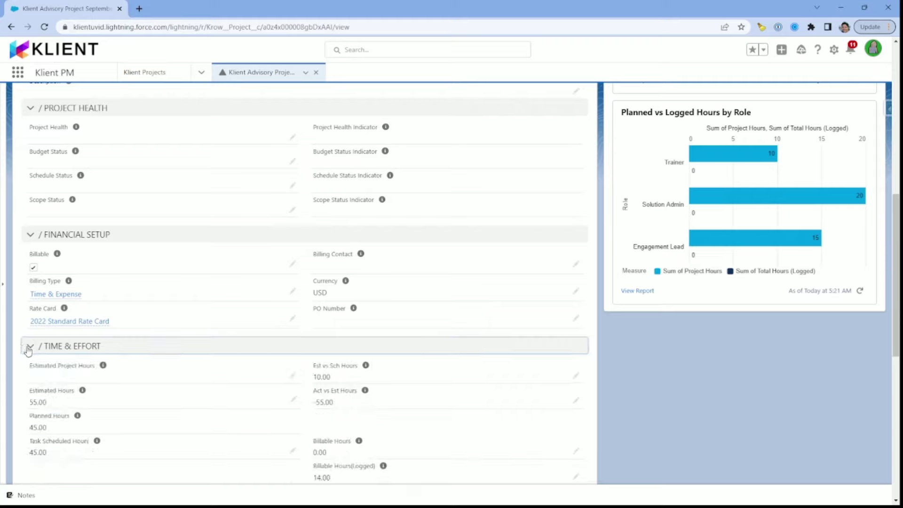
scroll(28, 350, down, 4)
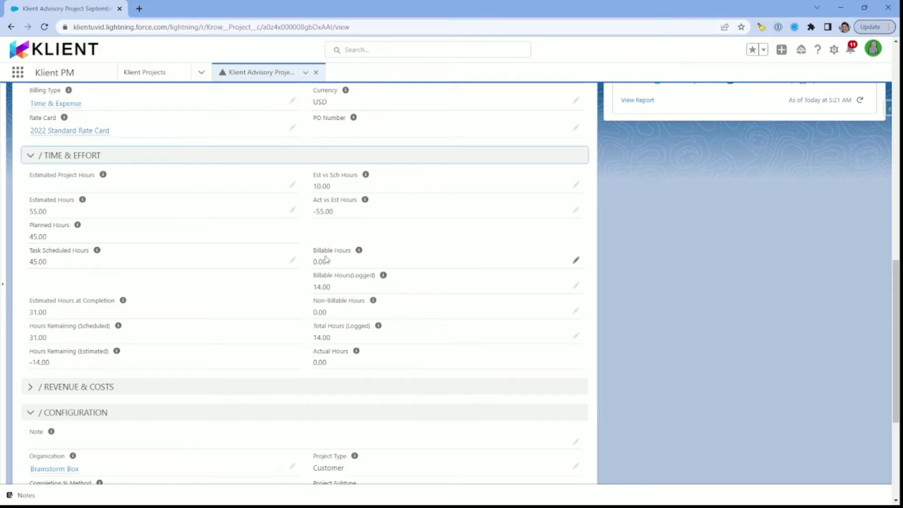
mouse_move(360, 252)
Step: Review the project's Revenue & Costs figures and collapse both the Revenue & Costs and Time & Effort sections
scroll(167, 324, down, 2)
click(40, 292)
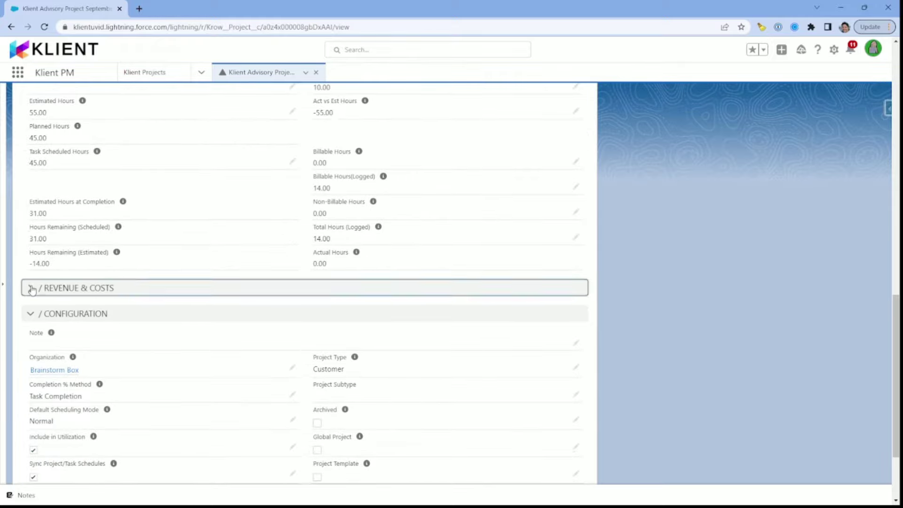
scroll(29, 295, down, 2)
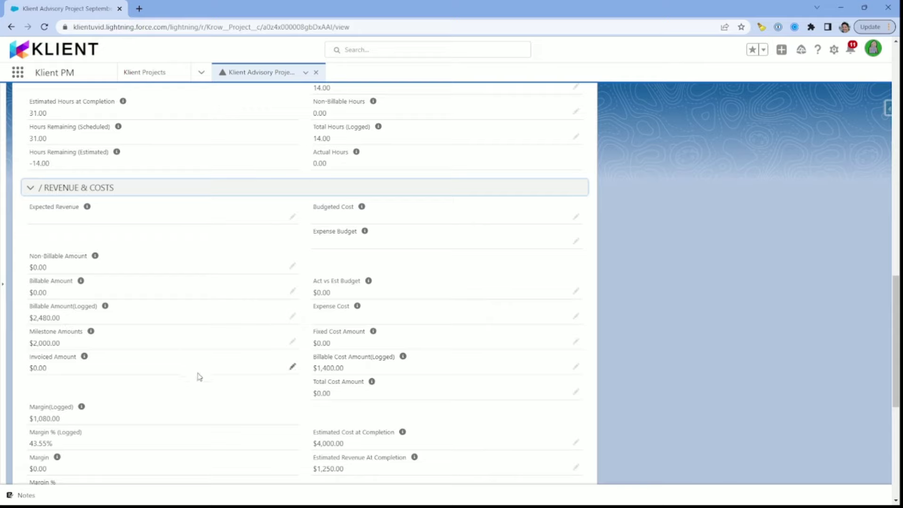
scroll(286, 427, down, 2)
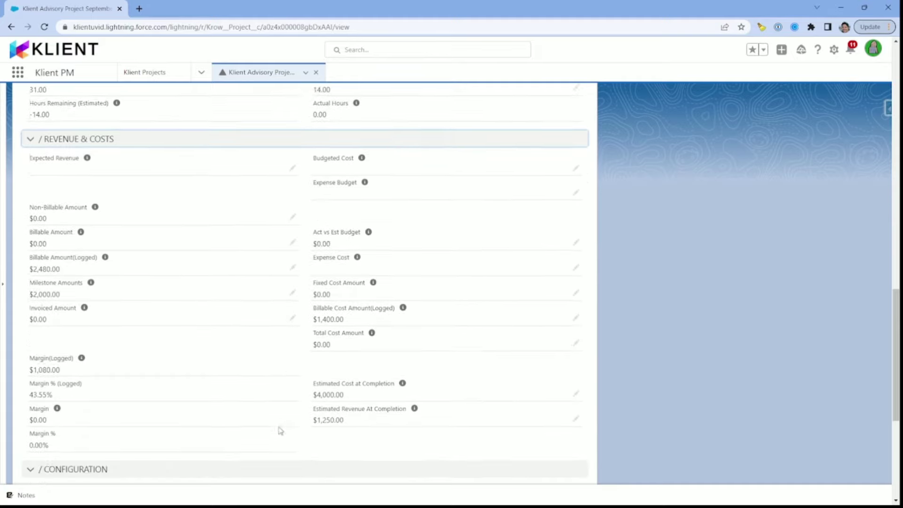
scroll(156, 445, up, 2)
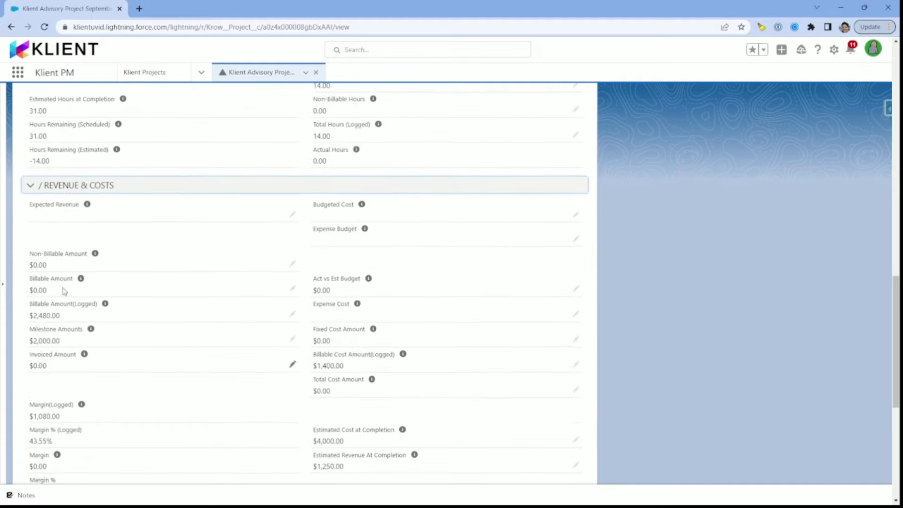
click(32, 187)
scroll(91, 318, up, 5)
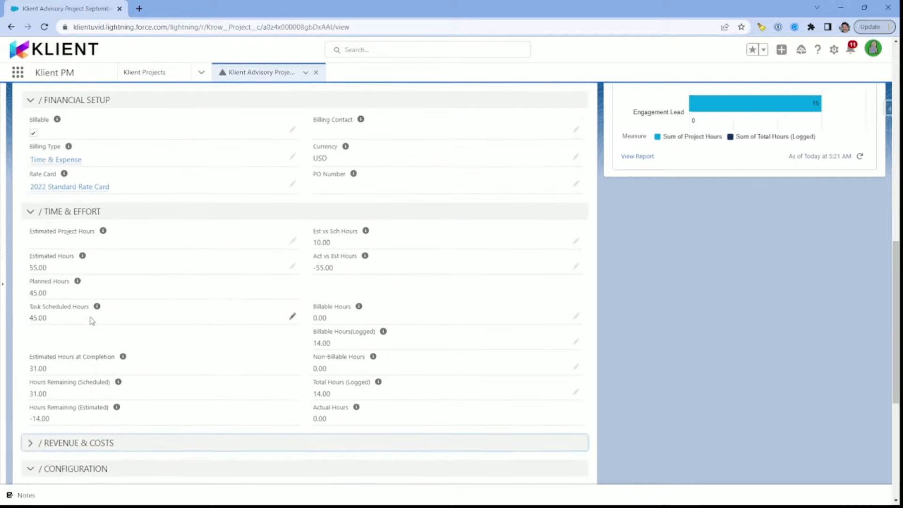
click(30, 240)
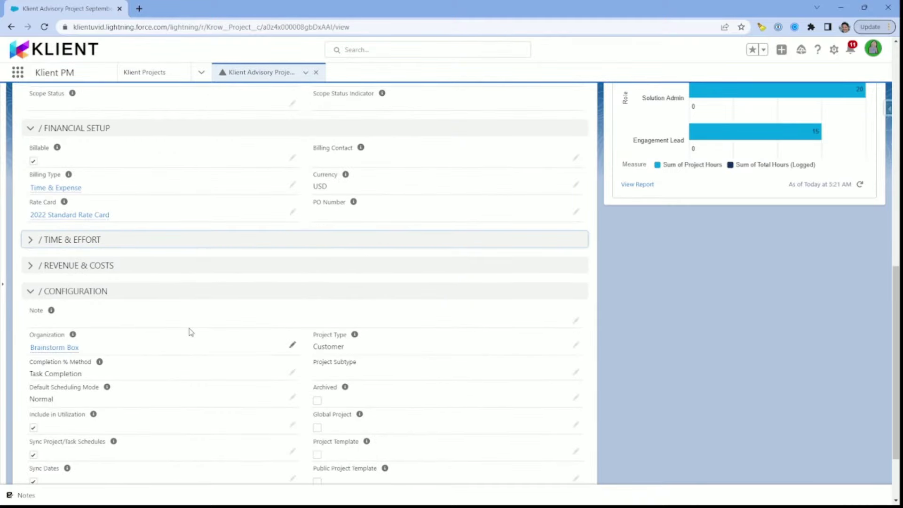
scroll(192, 338, up, 10)
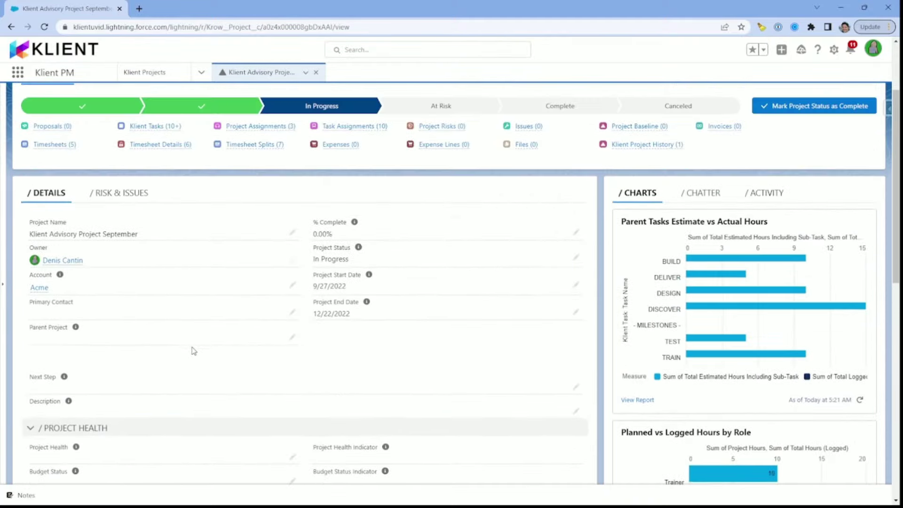
scroll(194, 351, up, 3)
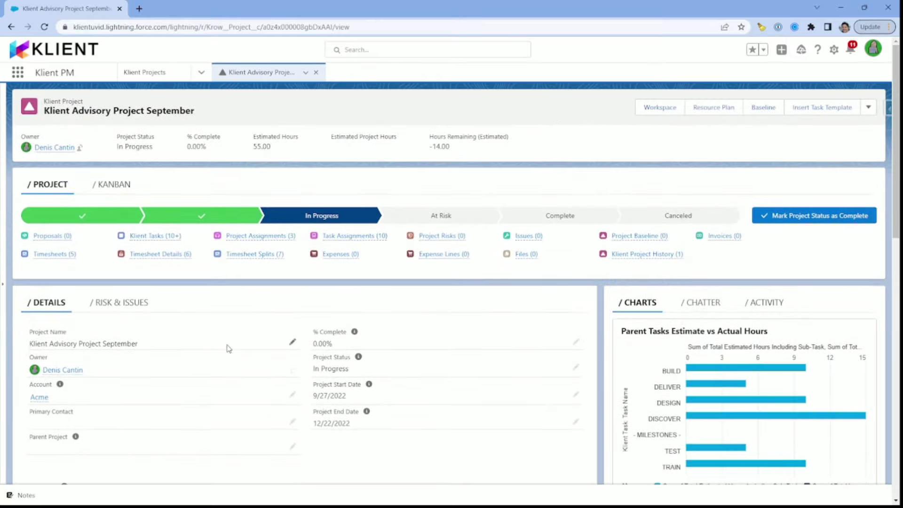
Step: Open the project's workspace, set the Signature milestone's status to Completed, and save it
click(660, 108)
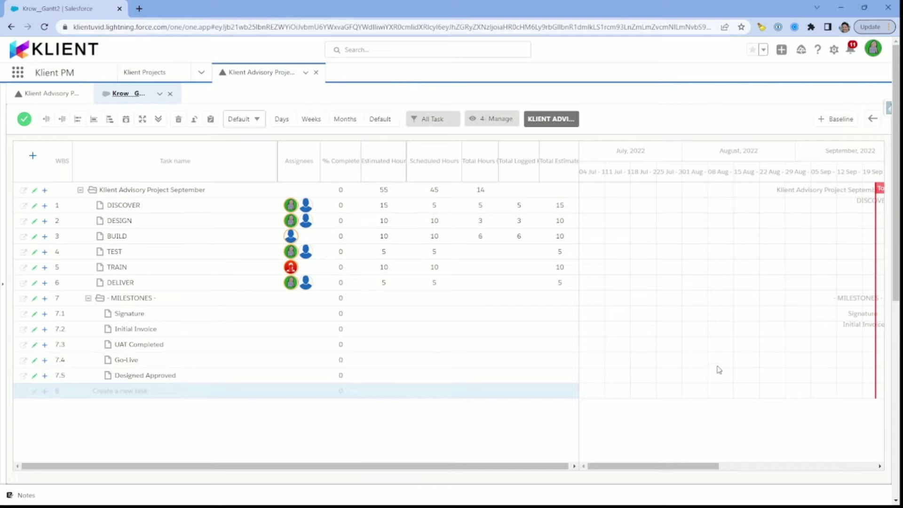
drag(690, 469, 762, 467)
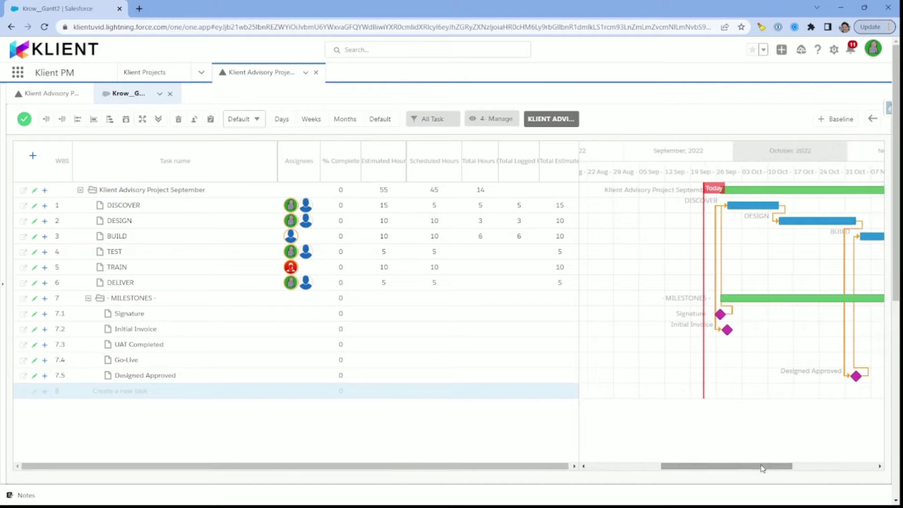
click(35, 314)
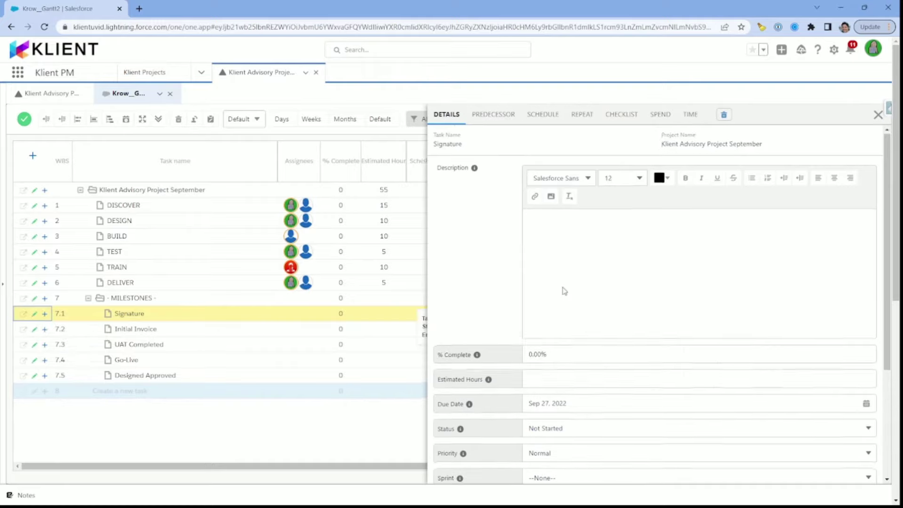
scroll(564, 291, down, 1)
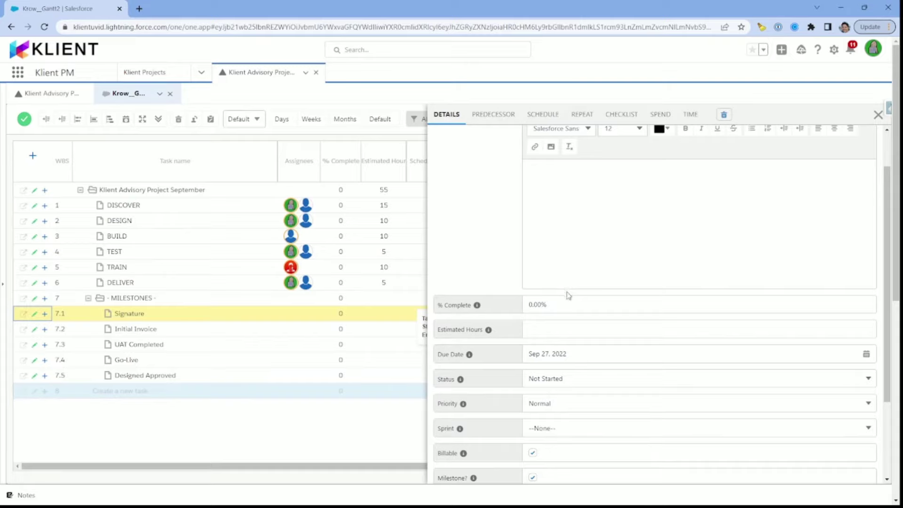
scroll(568, 295, down, 1)
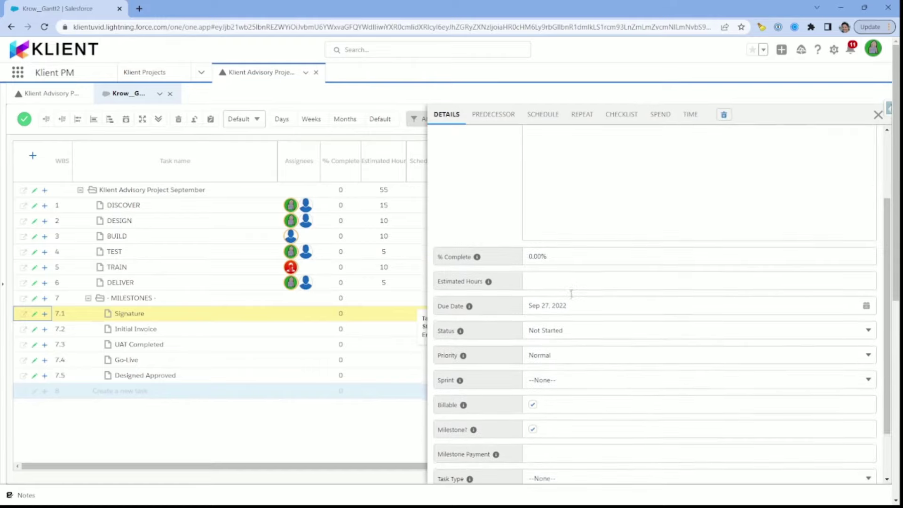
click(868, 328)
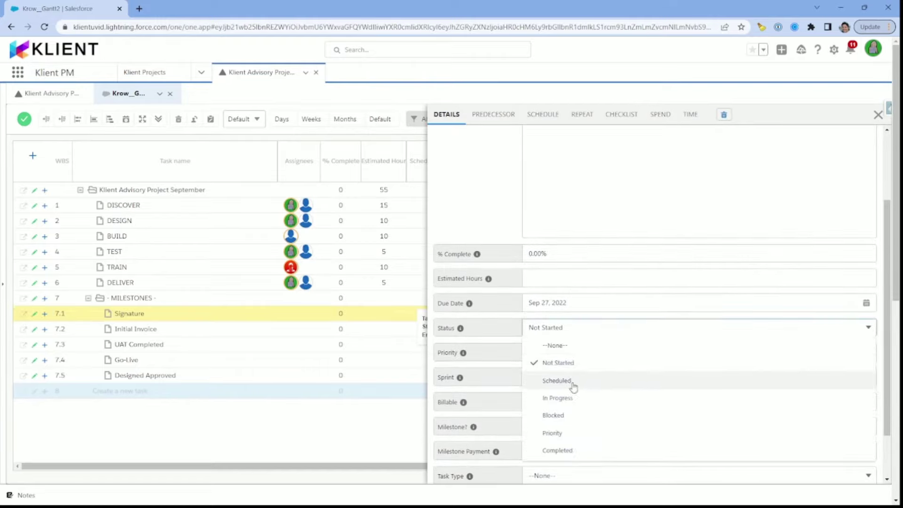
click(557, 451)
scroll(568, 460, down, 1)
click(632, 470)
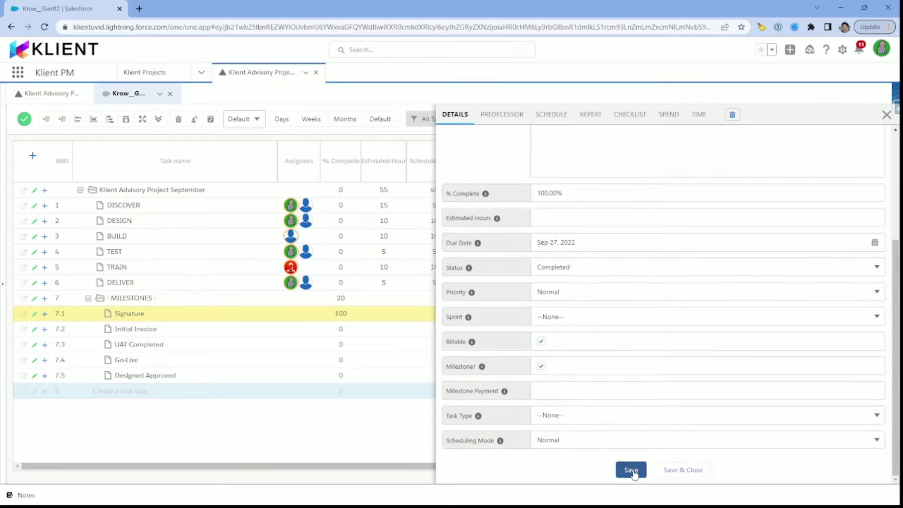
click(687, 470)
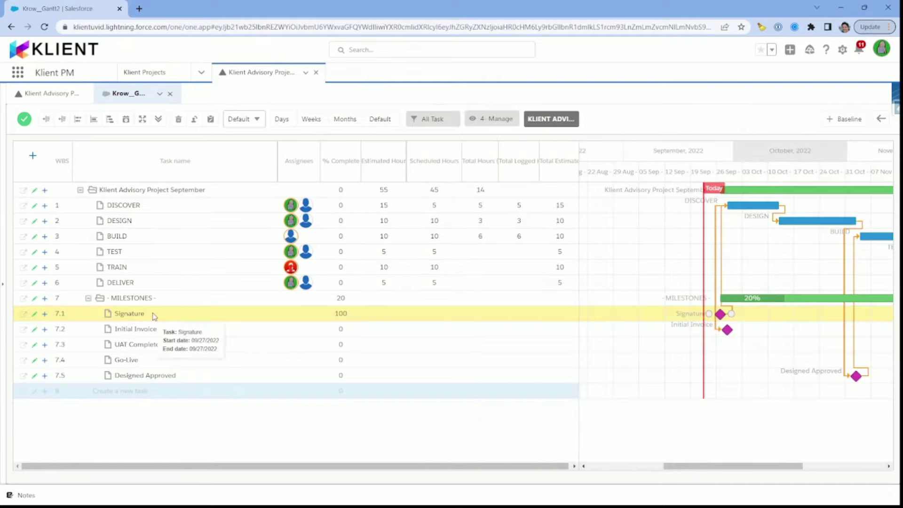
Step: Check the milestone payments in the 1- Estimation view, return to the 4- Manage view and look through the available columns
click(501, 119)
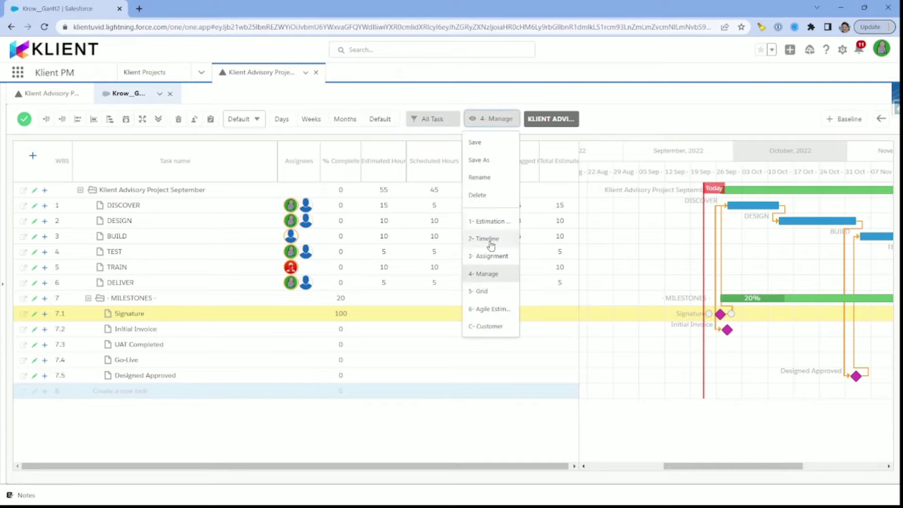
click(490, 221)
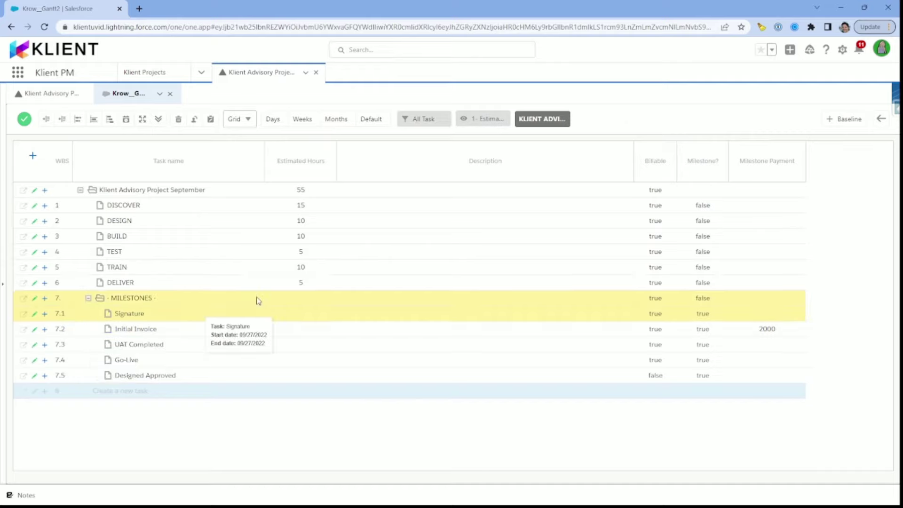
click(477, 121)
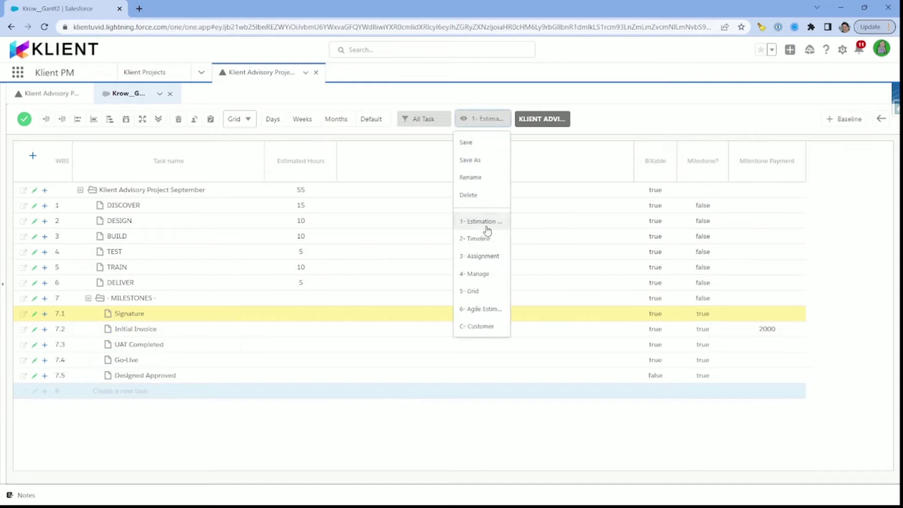
click(476, 274)
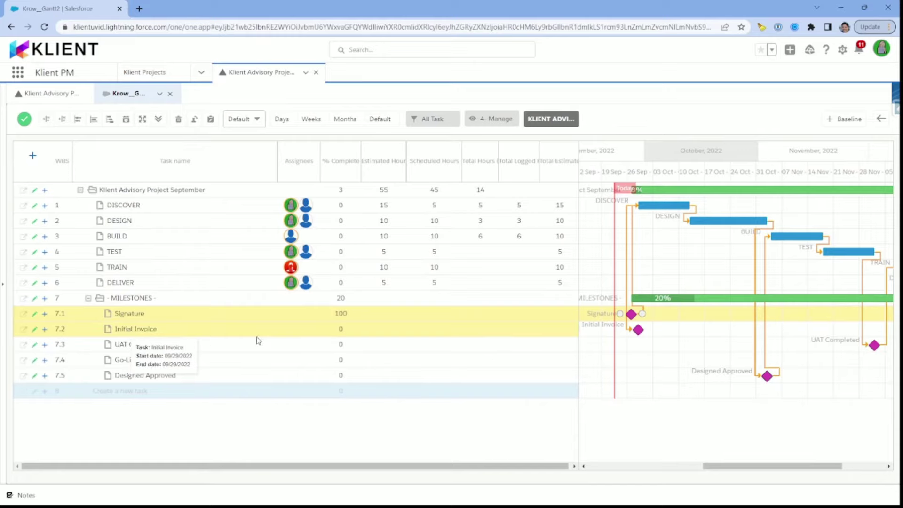
right_click(386, 171)
mouse_move(403, 190)
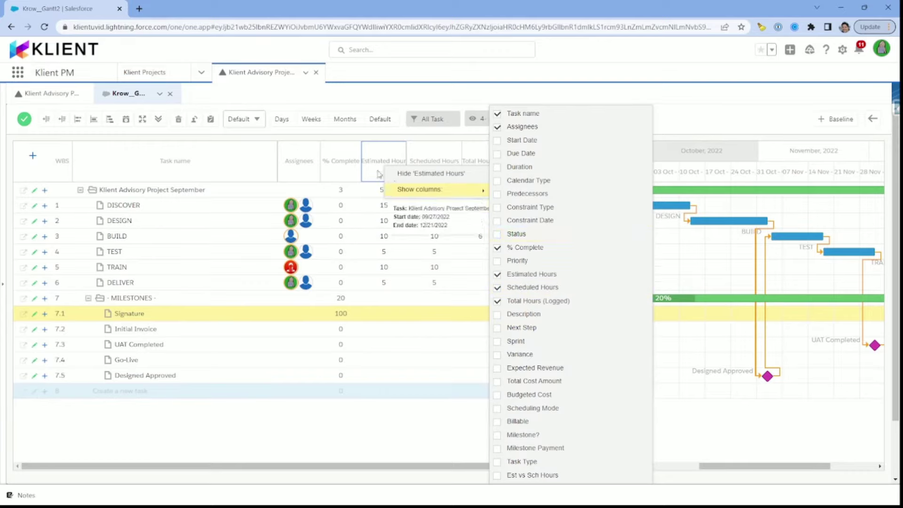
click(360, 134)
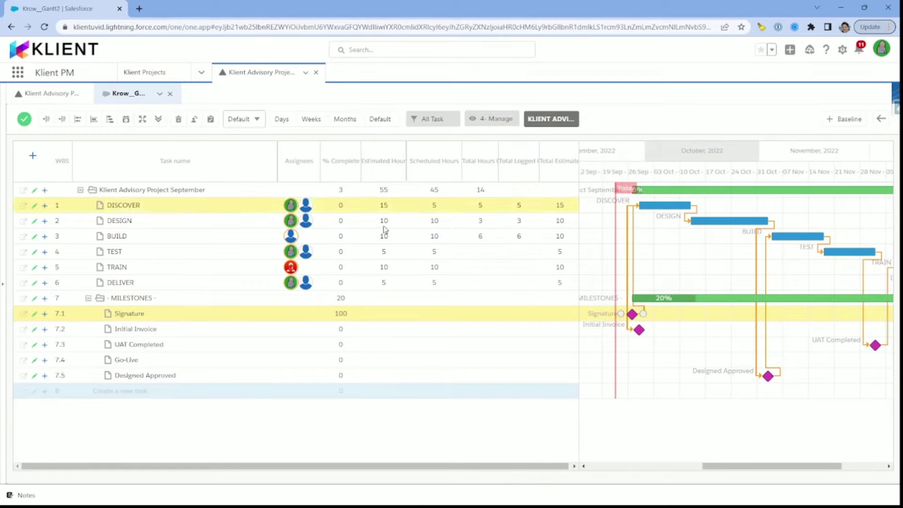
Step: Open the full task record of the Initial Invoice milestone at its task status details
click(24, 330)
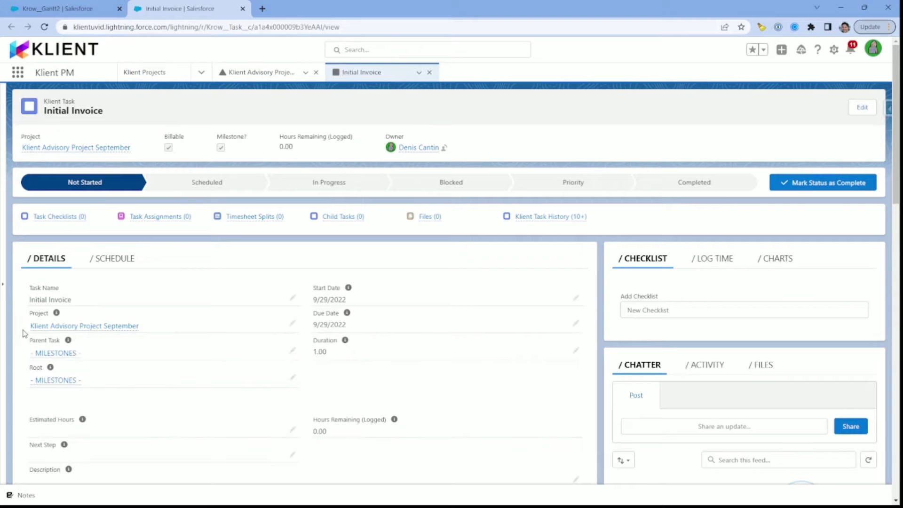
scroll(21, 332, down, 3)
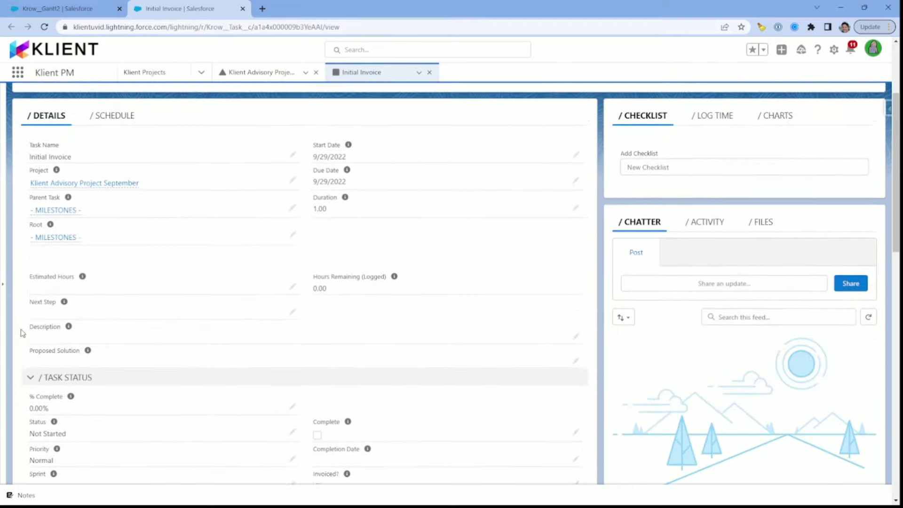
click(292, 427)
click(333, 398)
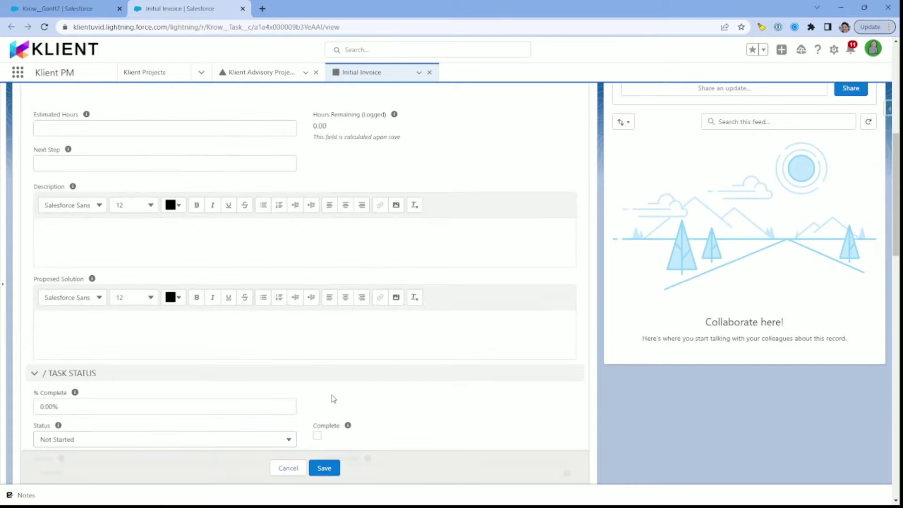
click(165, 404)
click(335, 397)
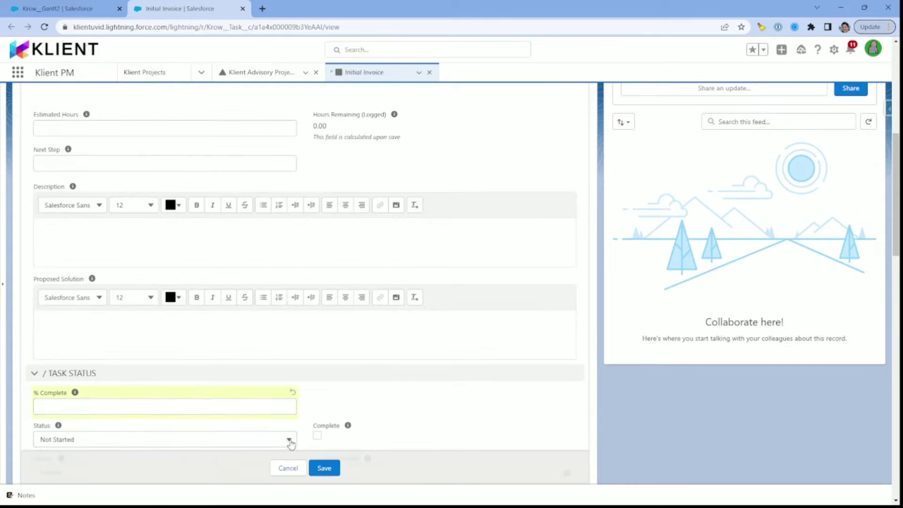
click(288, 439)
click(124, 419)
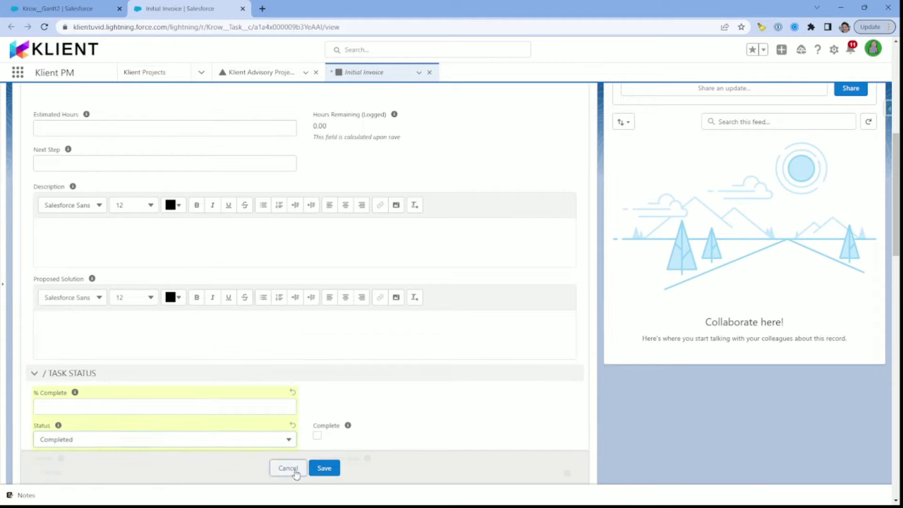
click(286, 468)
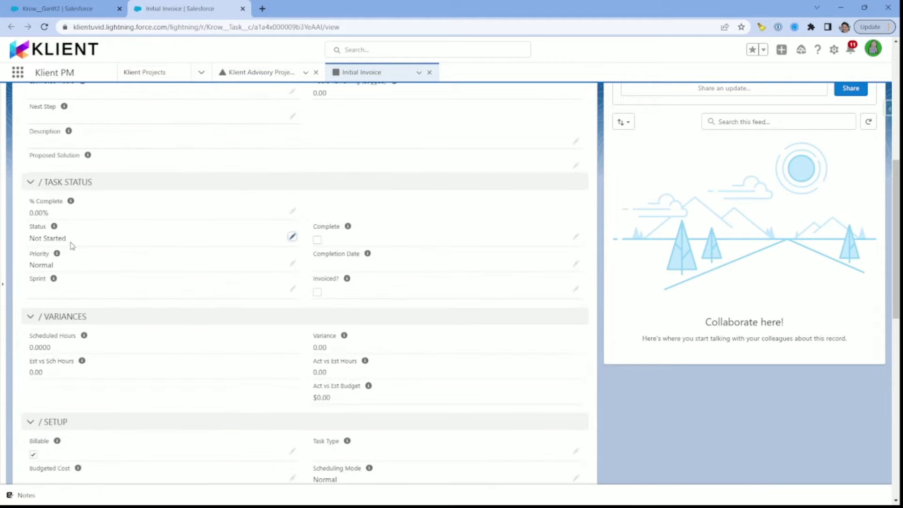
Step: Flag the Initial Invoice task as Complete and save the record
click(318, 242)
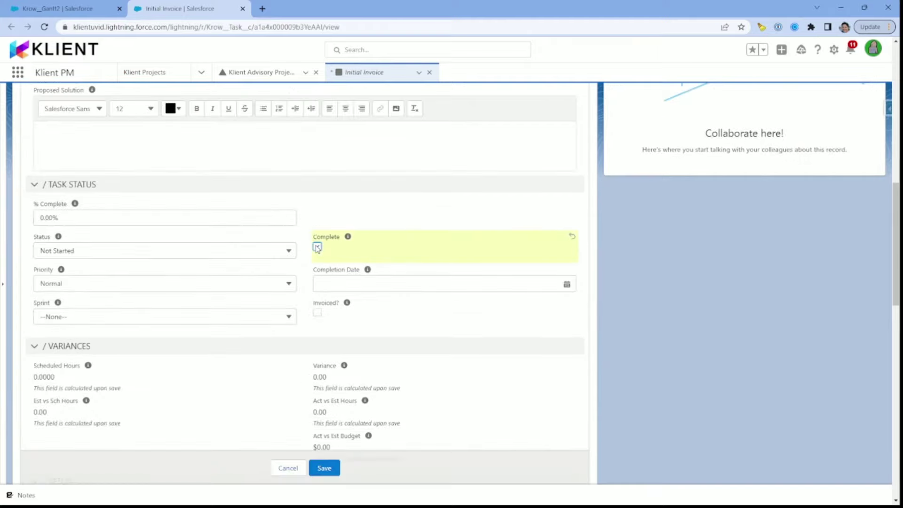
click(337, 467)
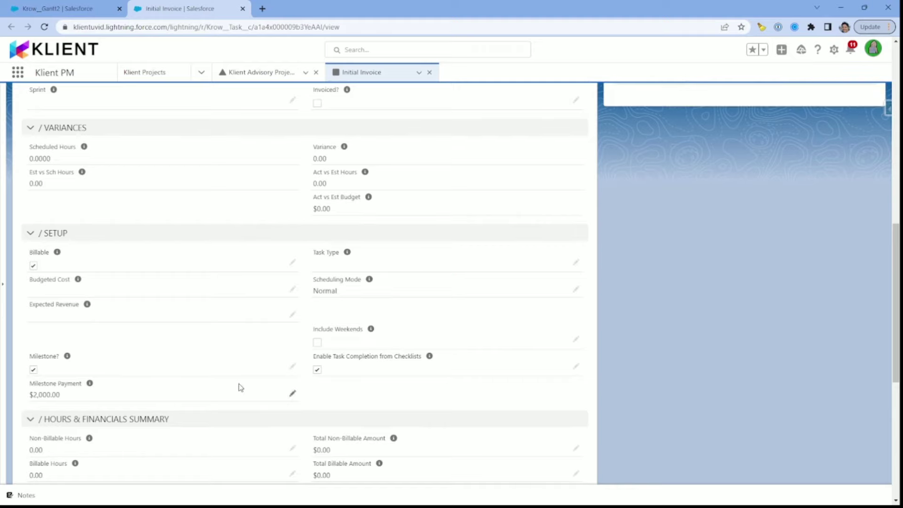
Step: Review the Initial Invoice record's milestone payment and task status, and return to the Klient Advisory Project September Gantt workspace
scroll(239, 385, up, 3)
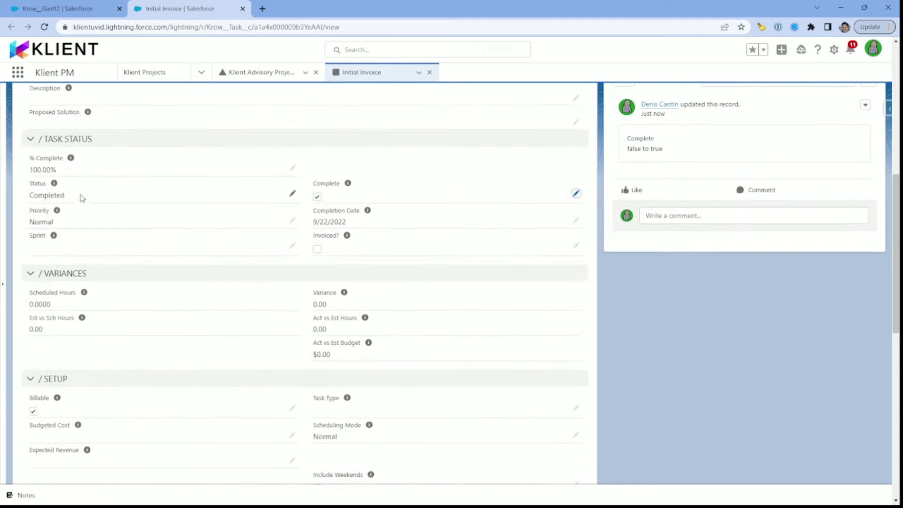
scroll(188, 283, up, 5)
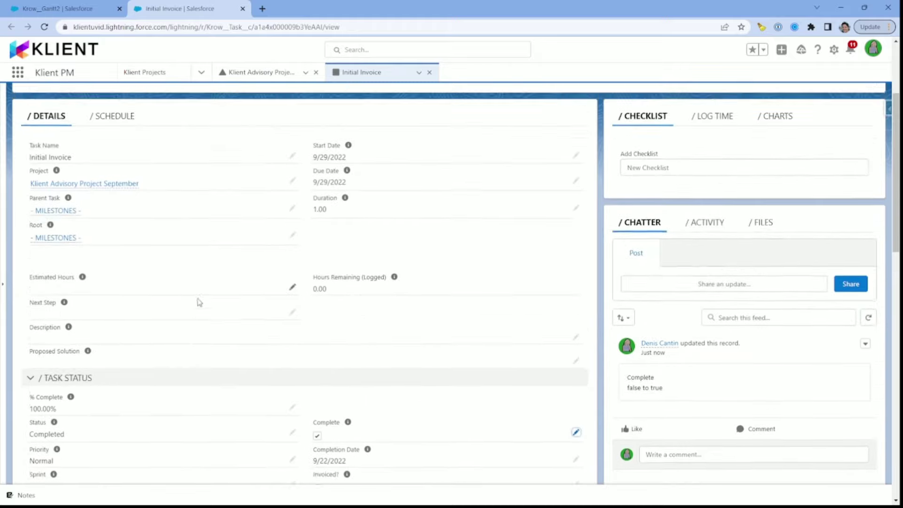
scroll(200, 302, up, 3)
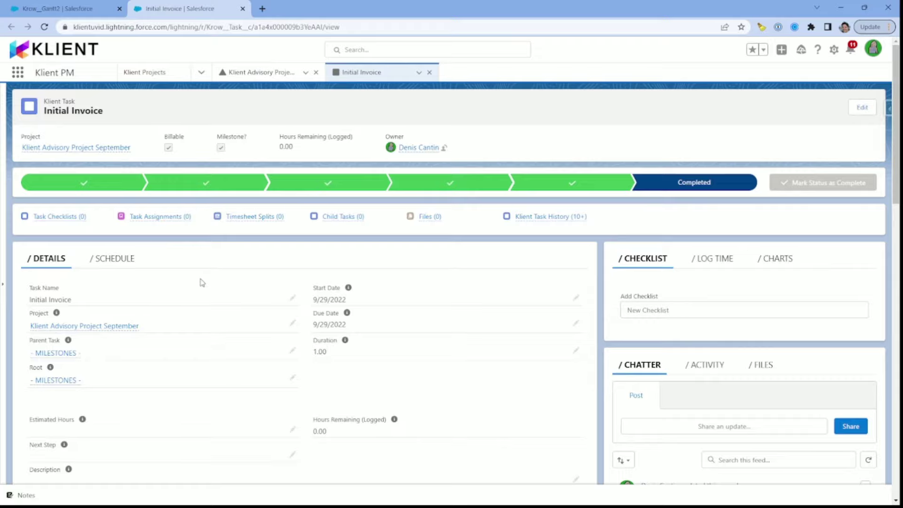
click(258, 75)
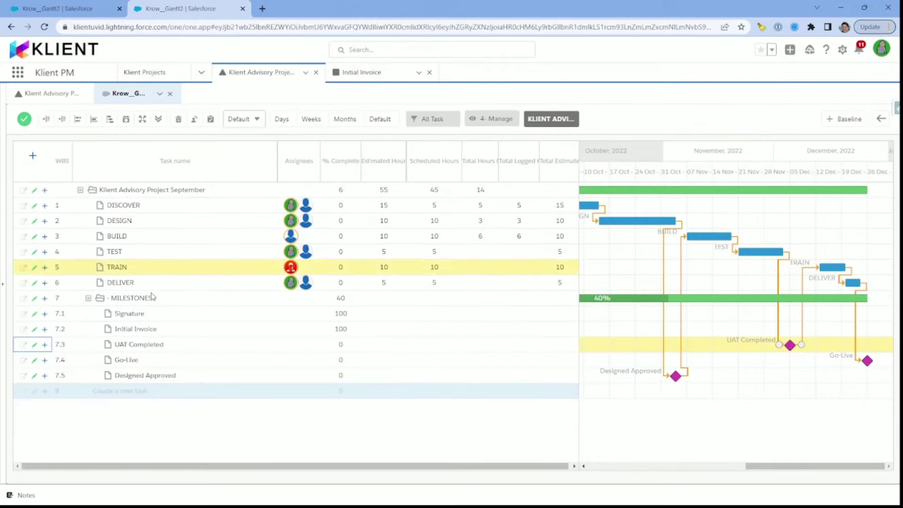
Step: Mark the "Mapping sent to the customer" checklist item as completed on the Designed Approved milestone and recheck its details
click(184, 375)
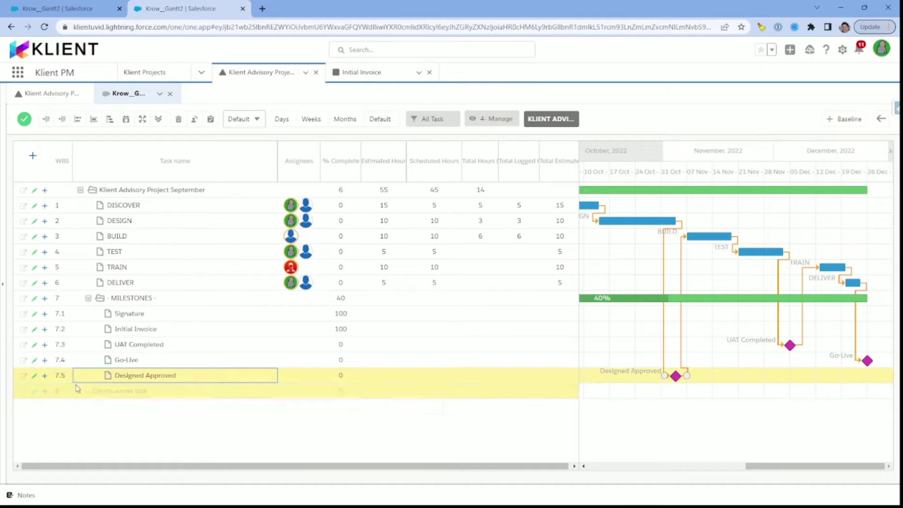
click(34, 376)
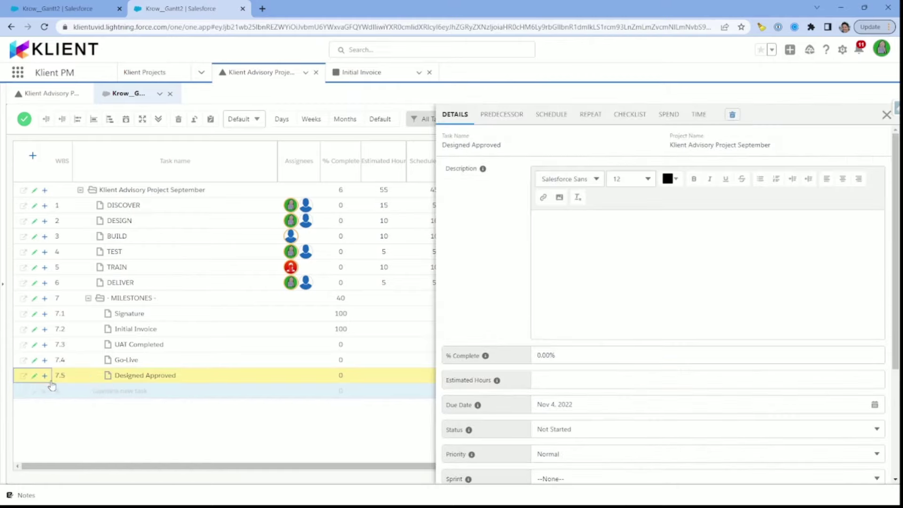
click(630, 118)
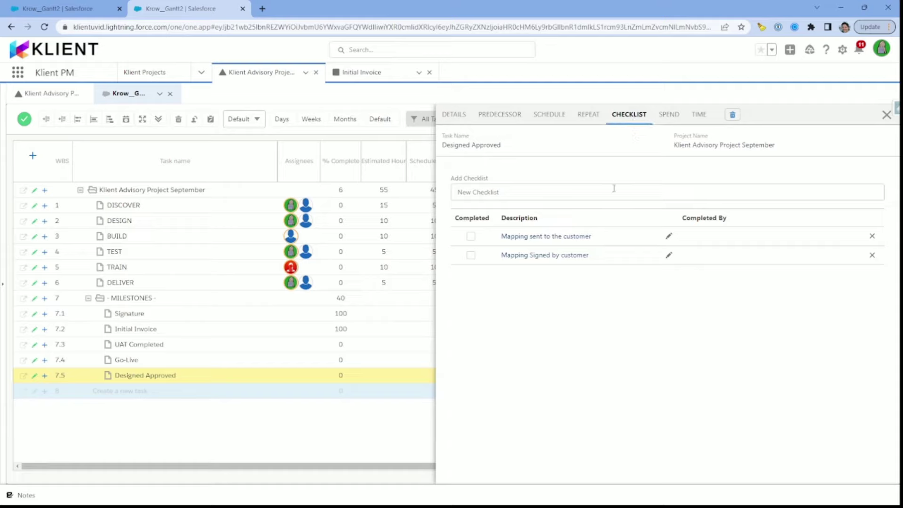
click(471, 237)
click(454, 114)
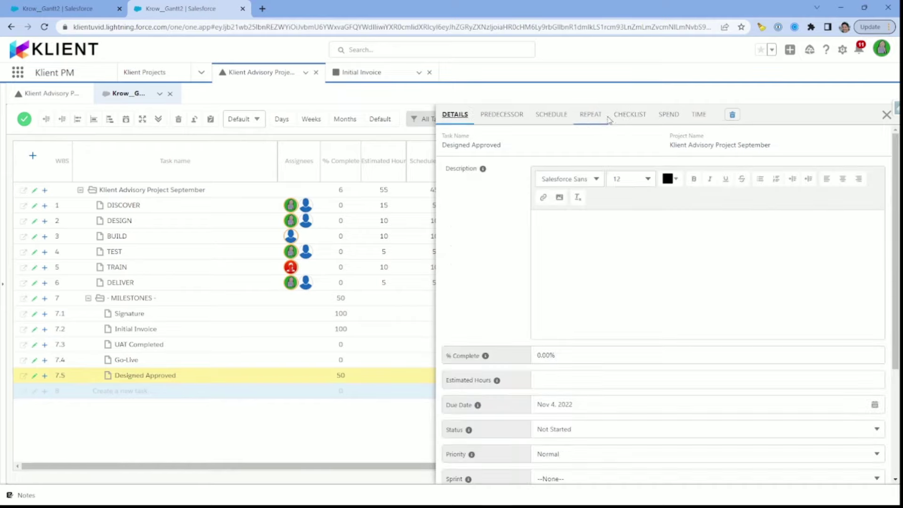
click(630, 115)
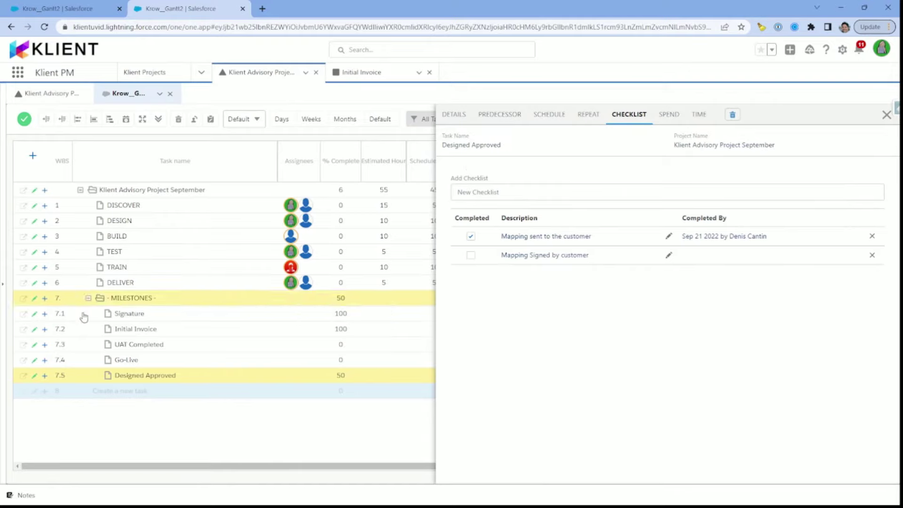
Step: Open the full Designed Approved task record and review its task status, setup options and checklist
click(23, 376)
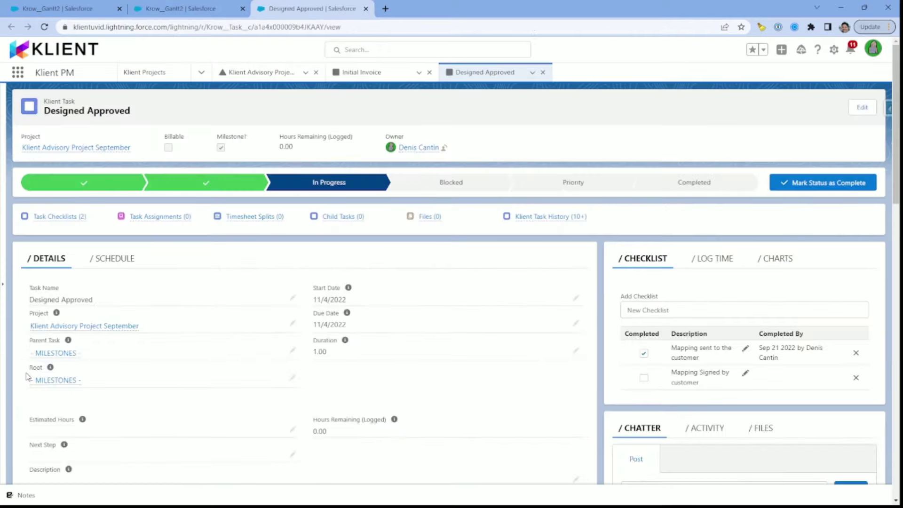
scroll(45, 418, down, 3)
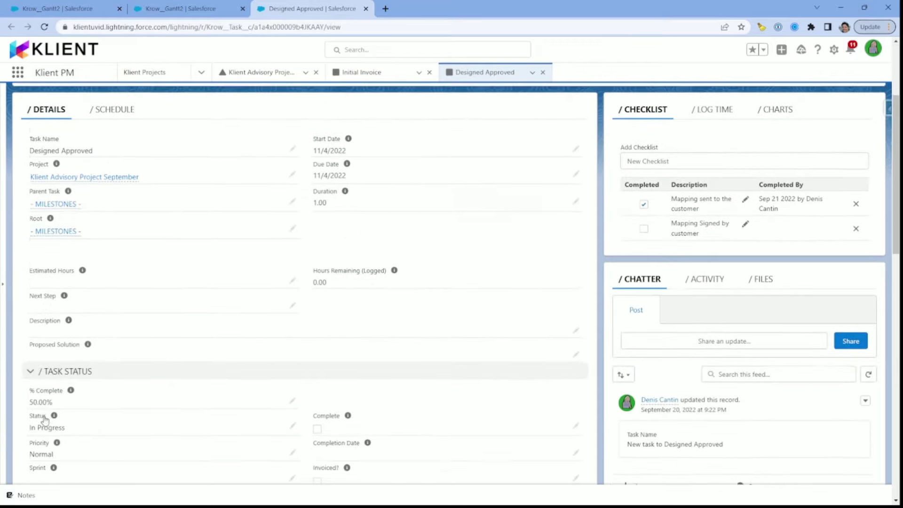
scroll(45, 419, down, 2)
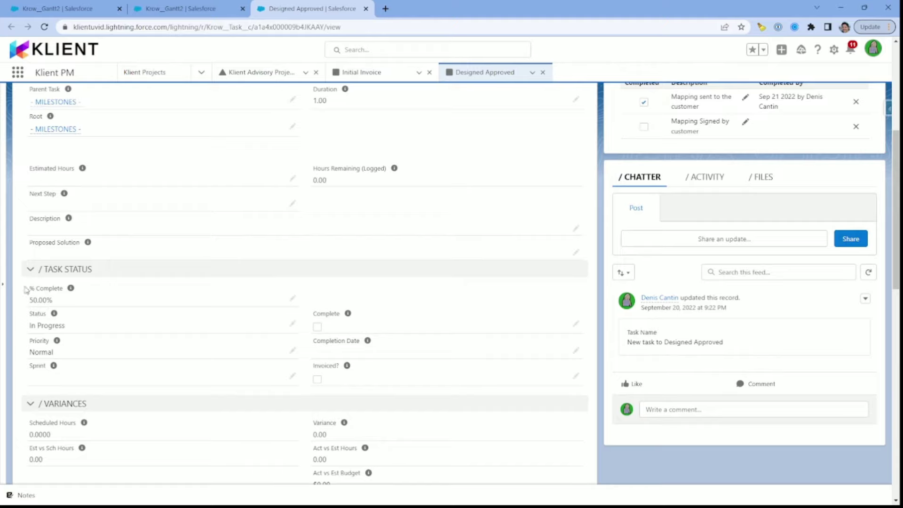
scroll(249, 437, down, 1)
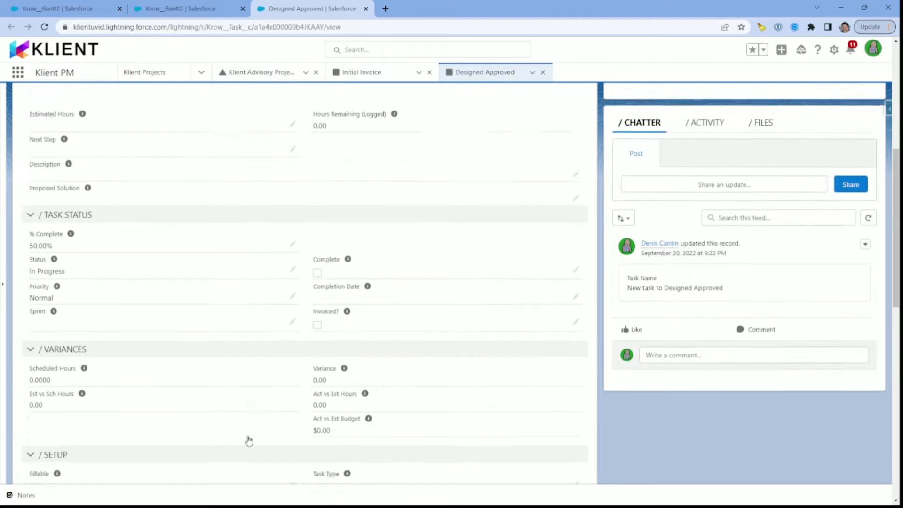
scroll(249, 440, down, 4)
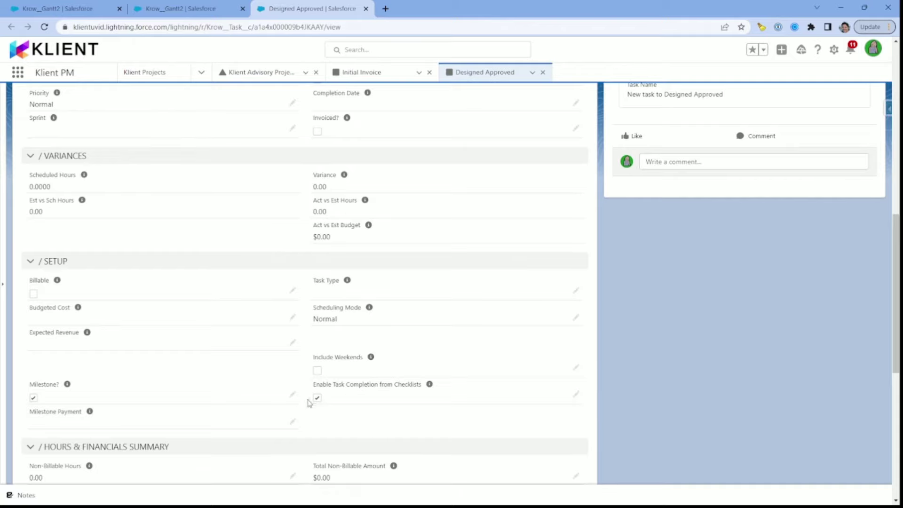
scroll(312, 418, up, 6)
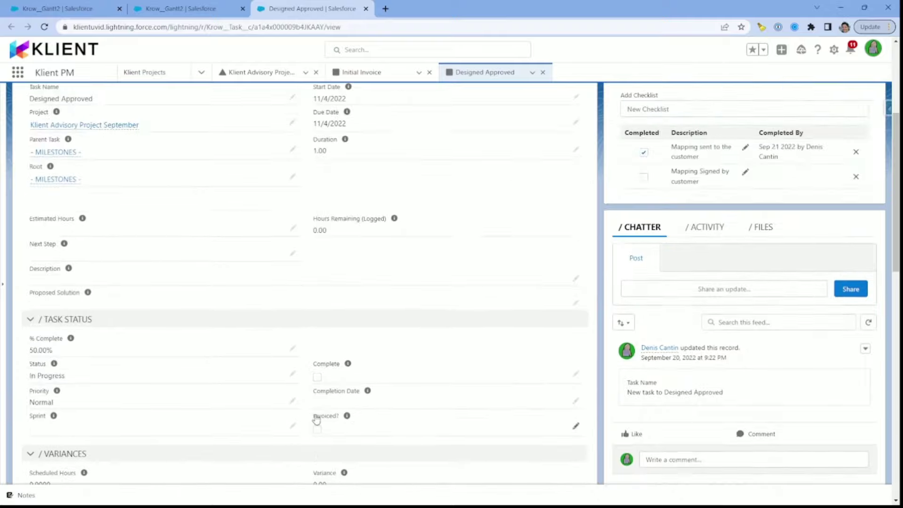
scroll(316, 418, up, 4)
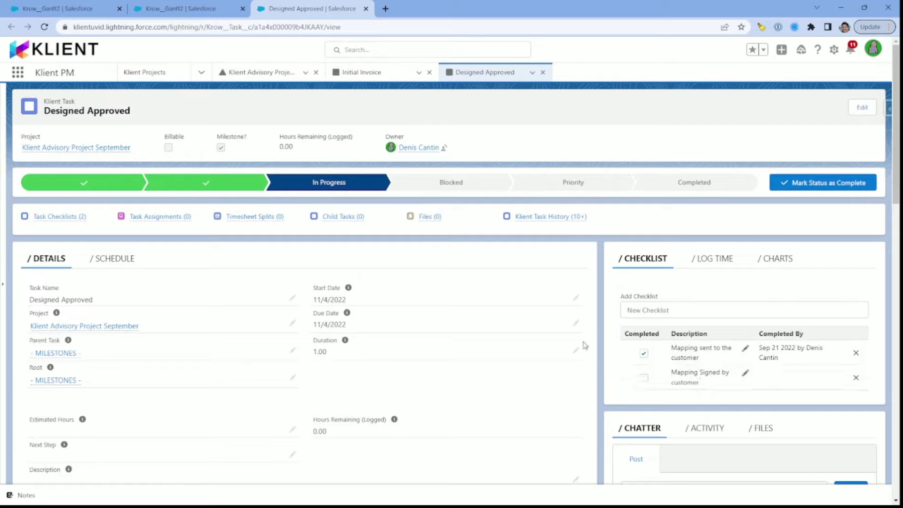
Step: Open My Timesheets, check the previous week's entries and return to the week of 9/19 to 9/25/2022
click(221, 75)
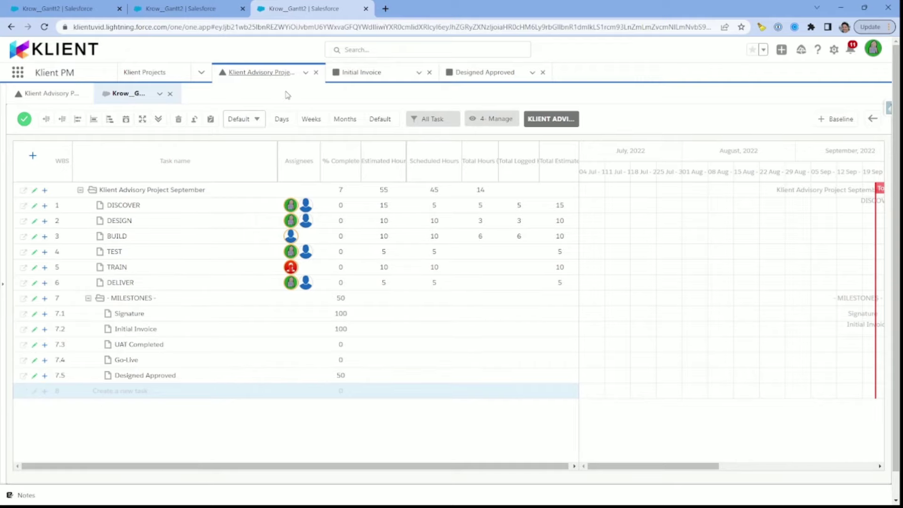
click(200, 77)
click(171, 182)
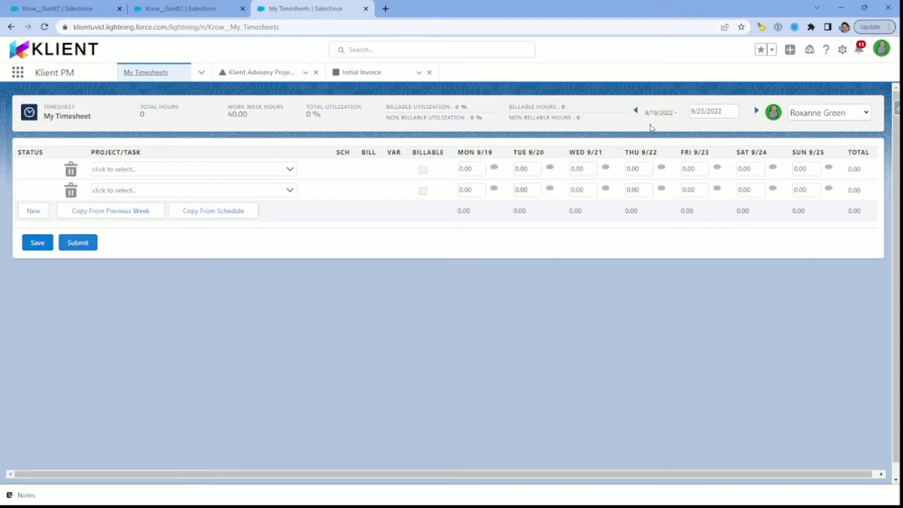
click(635, 111)
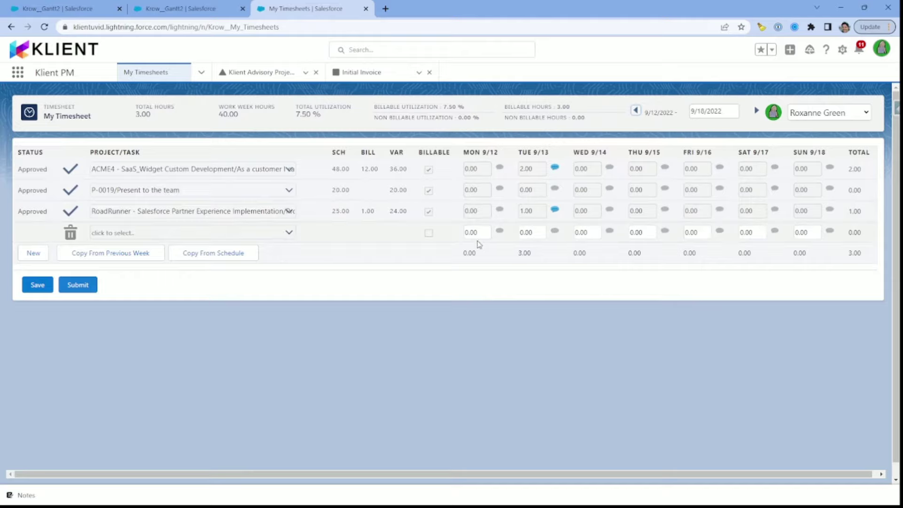
click(757, 111)
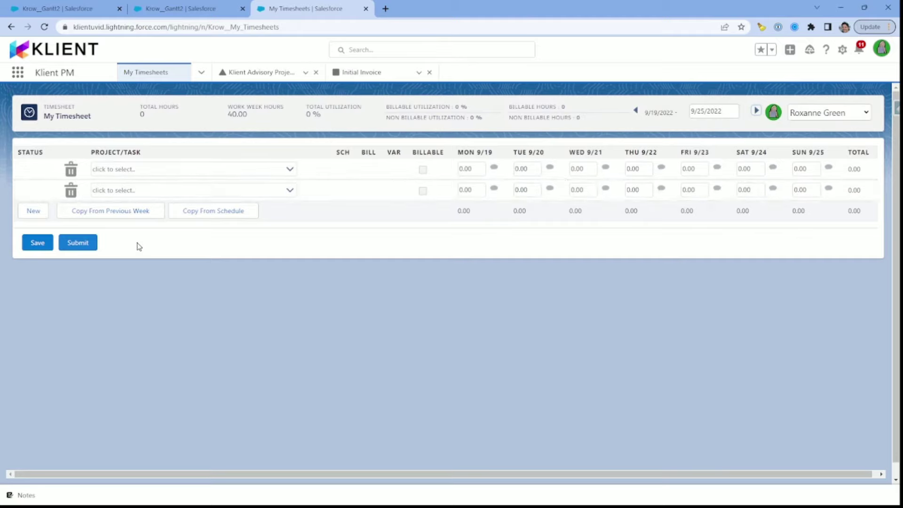
Step: Try filling the timesheet with the previous week's entries, and reload it without saving
click(135, 216)
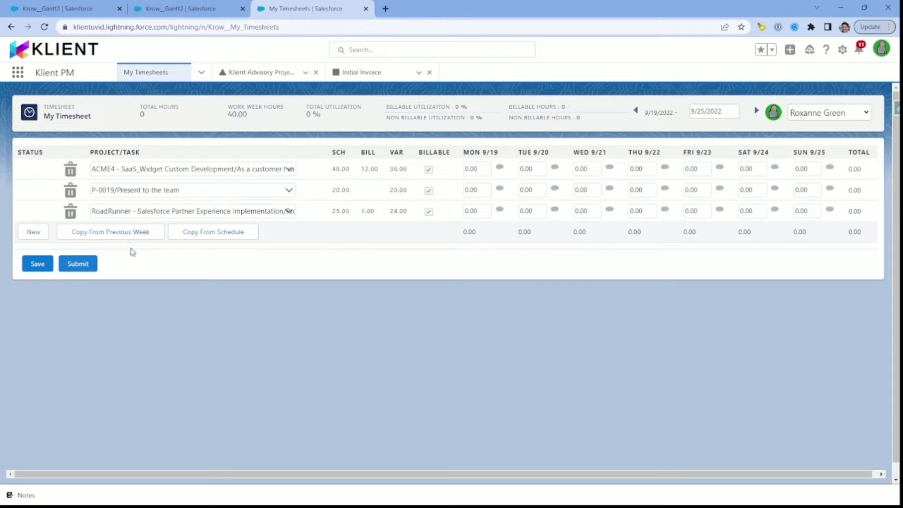
click(152, 77)
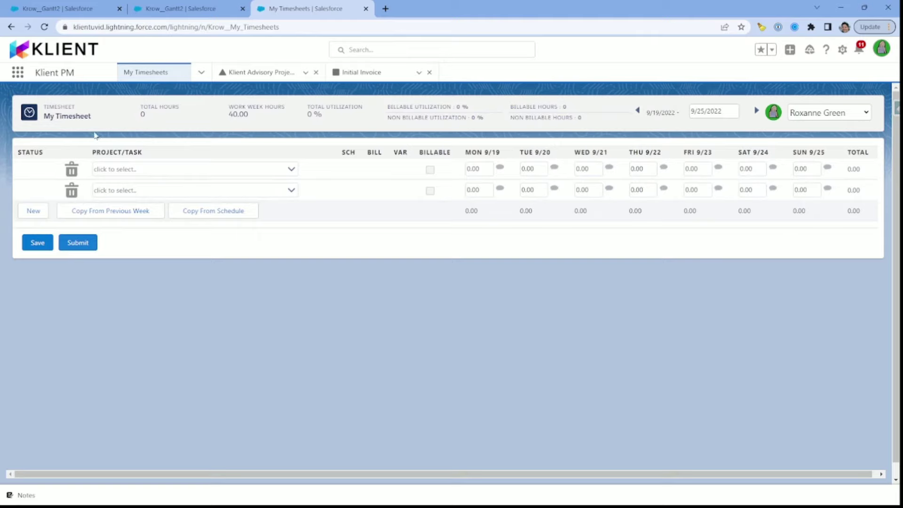
Step: Fill the timesheet from the schedule and delete the ACME2 - SaaS_Widget Initial Implementation/DELIVER row
click(221, 214)
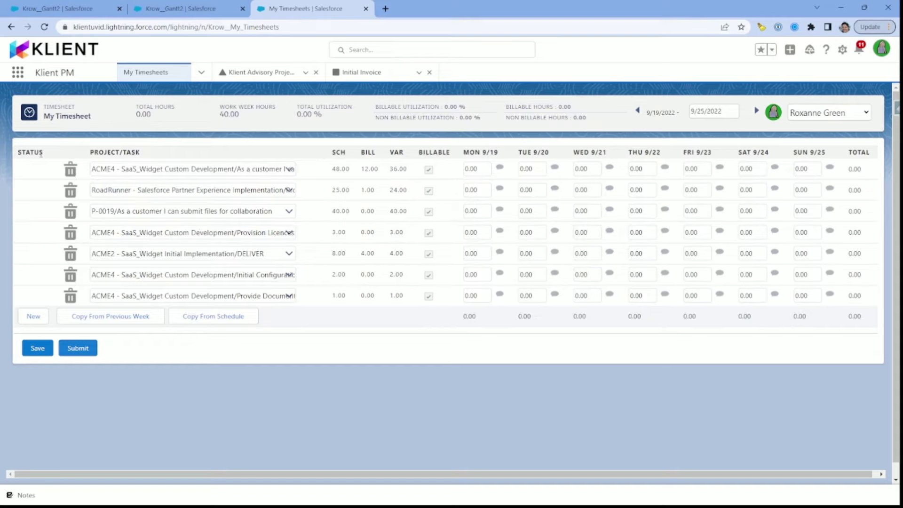
click(70, 255)
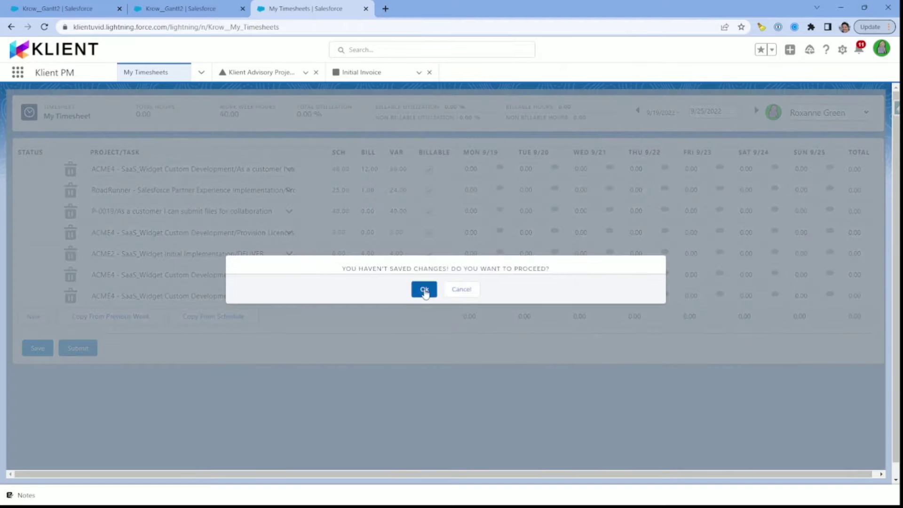
click(425, 291)
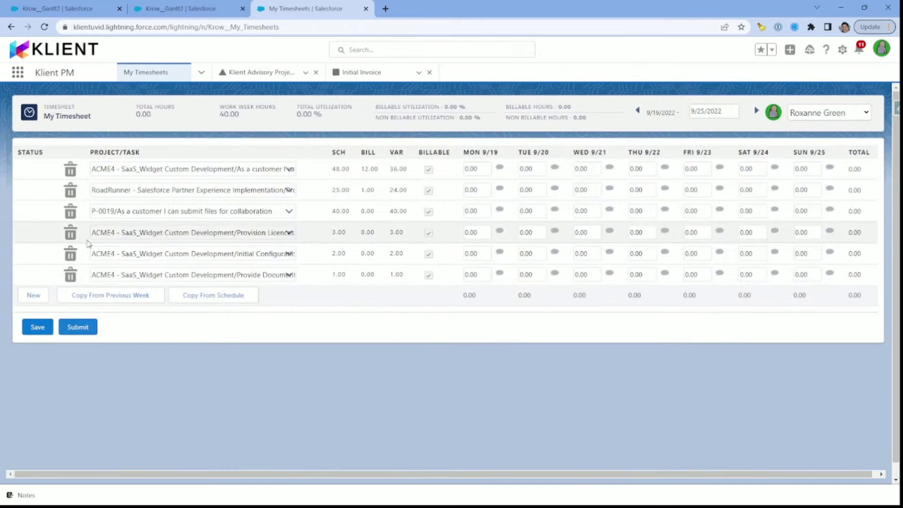
Step: Log 5 hours for Monday 9/19 on the first ACME4 task with the comment "test comments" and save the timesheet
click(470, 167)
text(5)
click(499, 168)
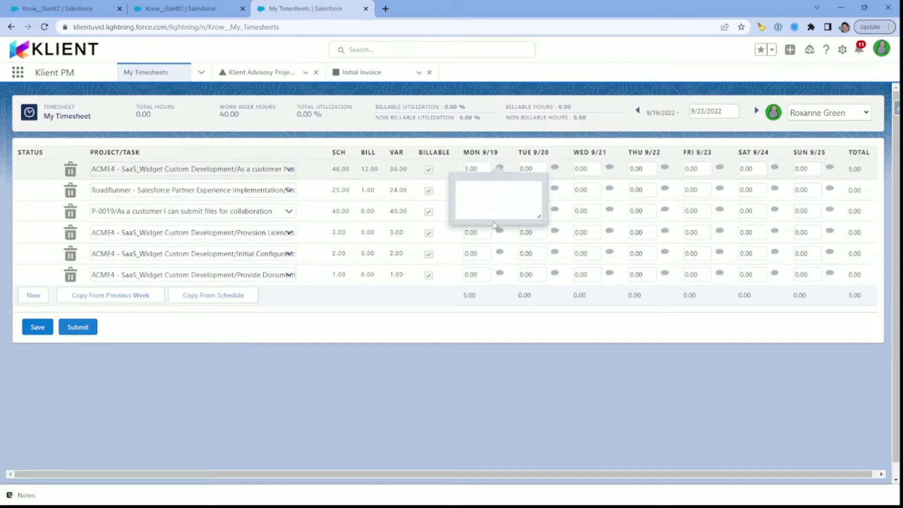
click(488, 191)
text(test comments)
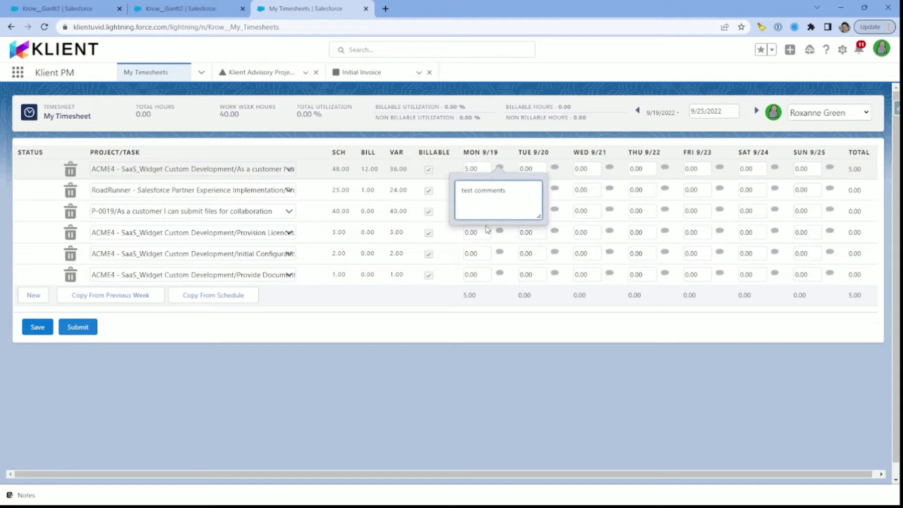
click(36, 326)
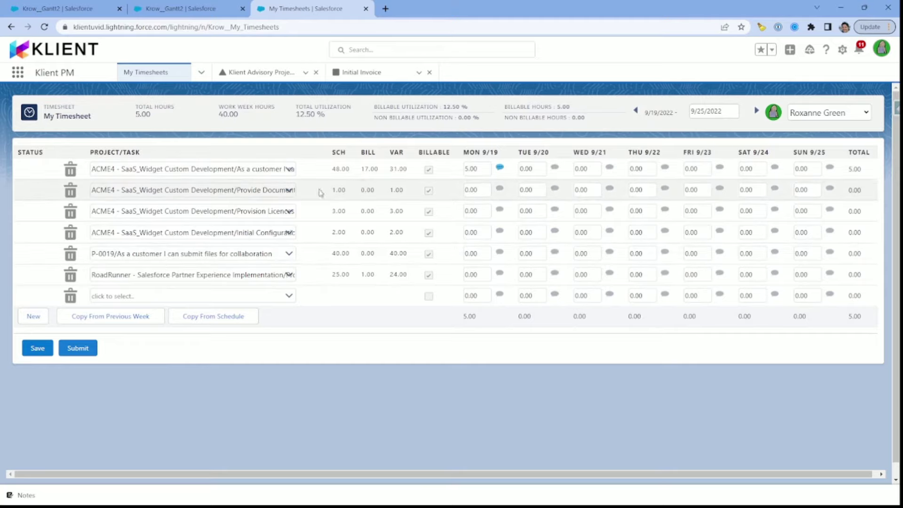
Step: Return to the Klient Advisory Project September record and check its related project assignments
click(266, 73)
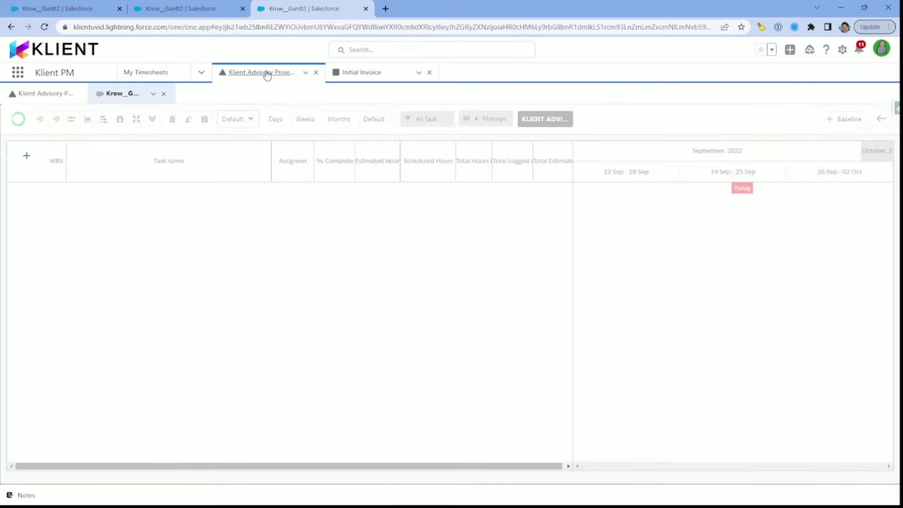
click(41, 94)
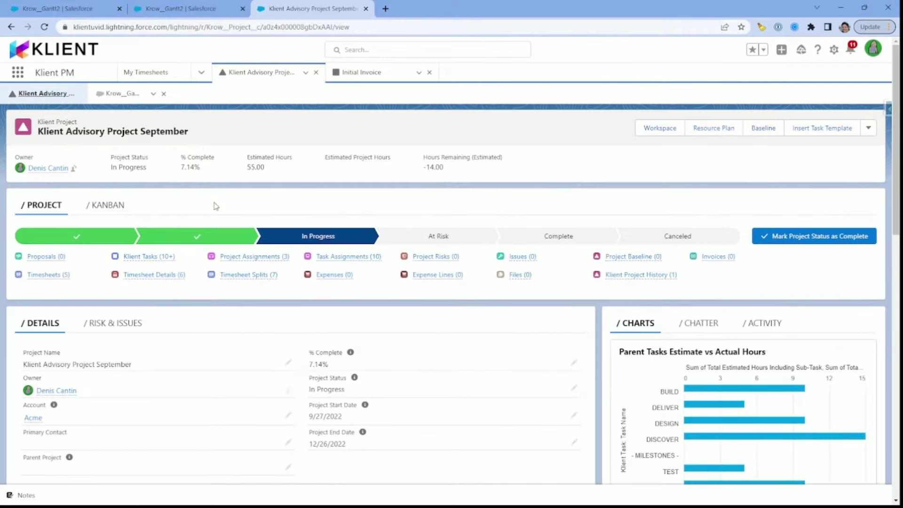
mouse_move(256, 260)
Step: Find and open the Resource Planner and look through the monthly scheduled hours of the listed resources
click(18, 72)
text(reso)
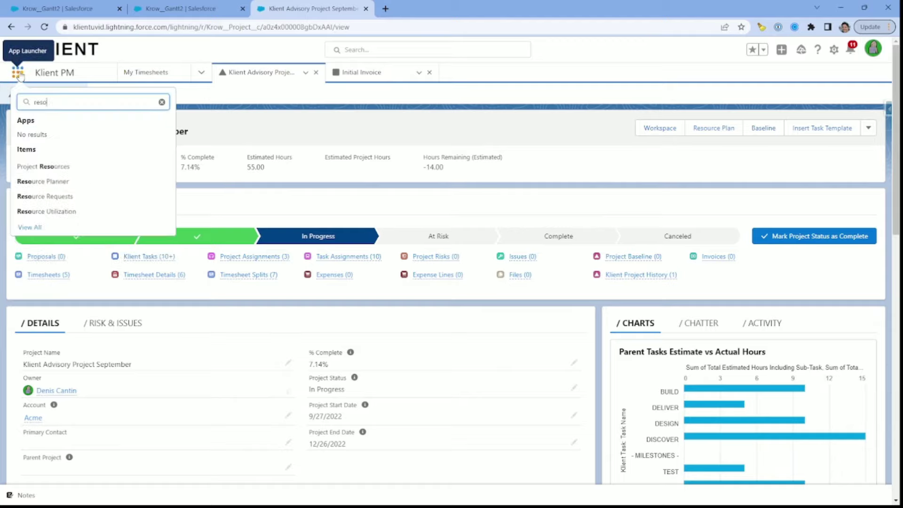
click(47, 181)
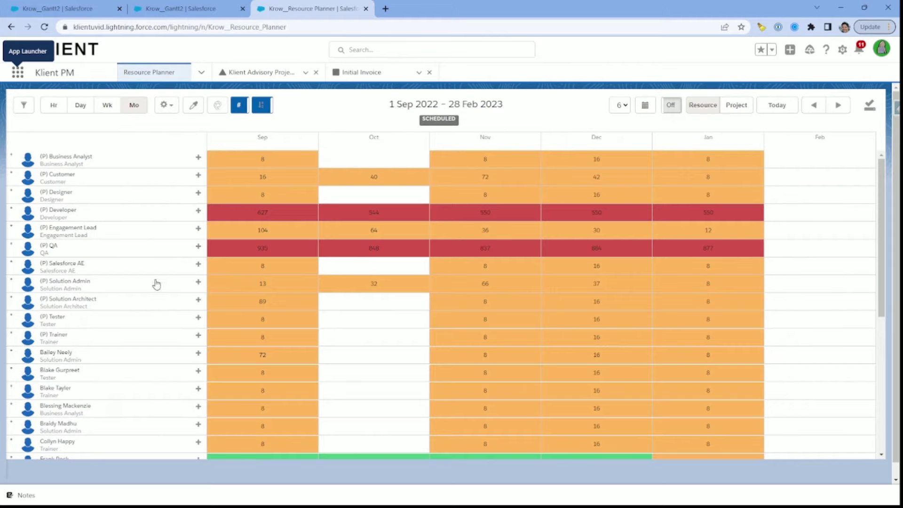
scroll(71, 326, down, 5)
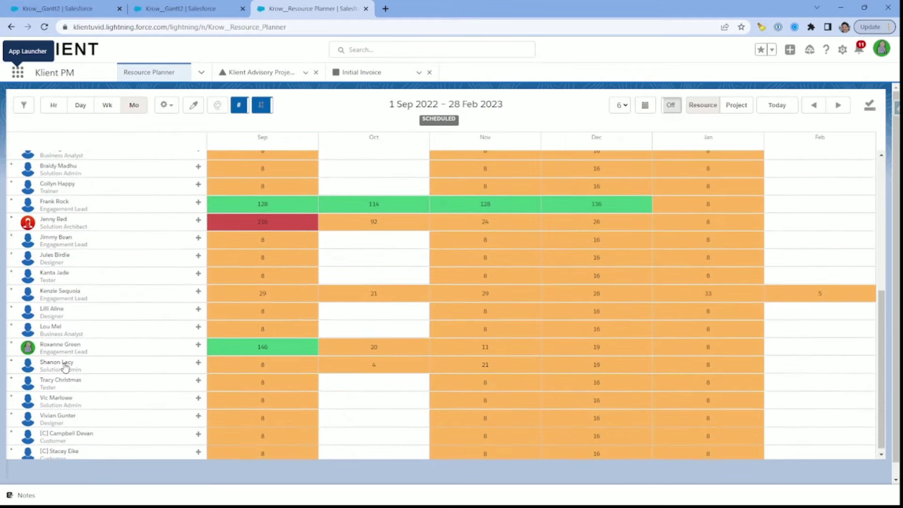
scroll(65, 366, up, 5)
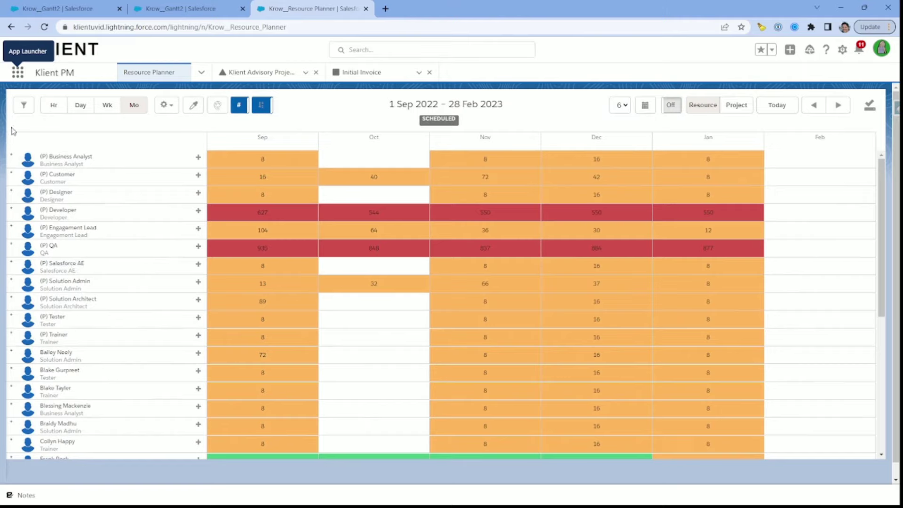
Step: Filter the Resource Planner to the one named Solution Admin and expand their monthly task hours under Klient Advisory Project September
click(23, 105)
click(33, 132)
text(Shar)
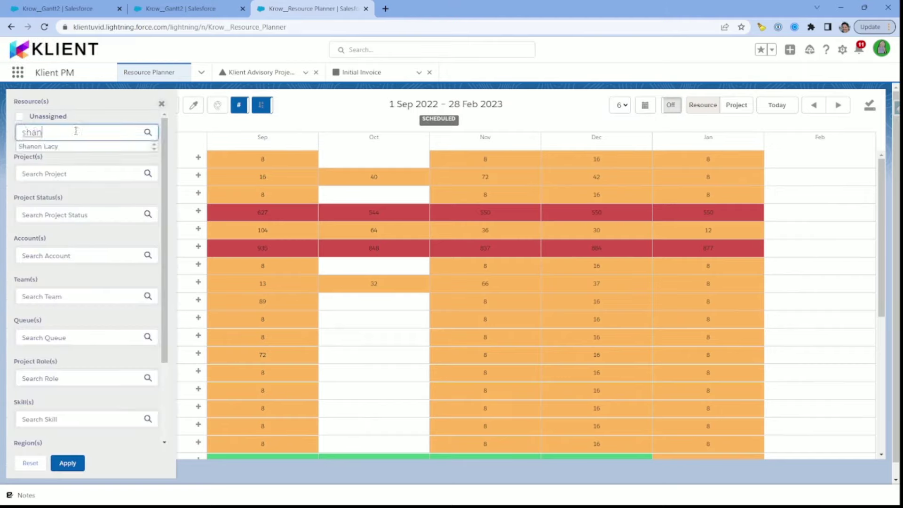
click(33, 150)
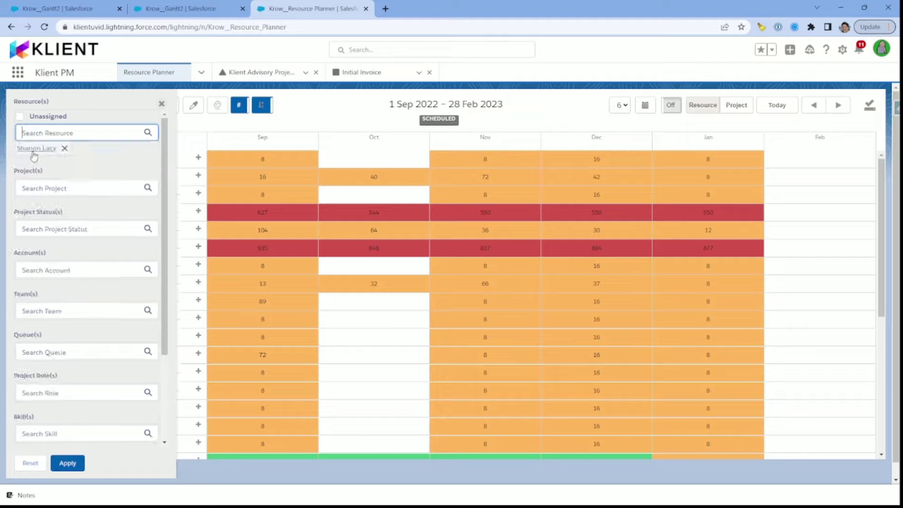
click(67, 463)
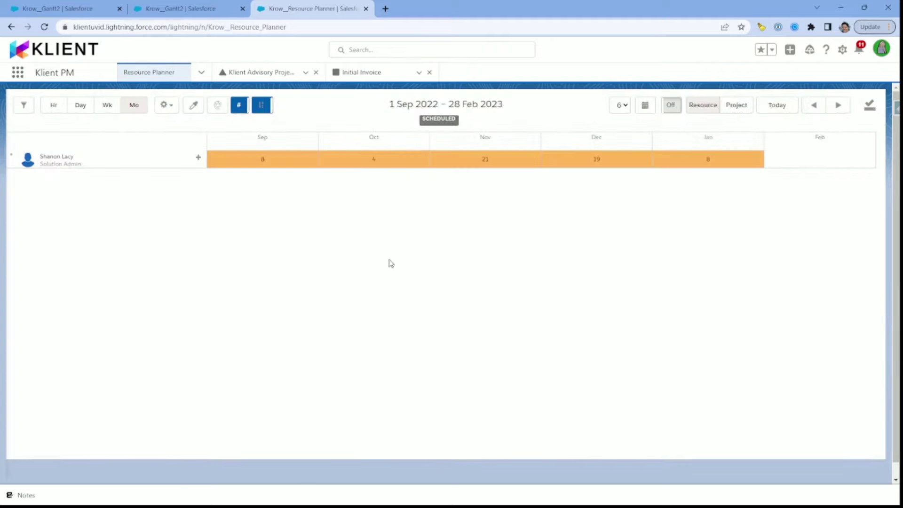
click(11, 160)
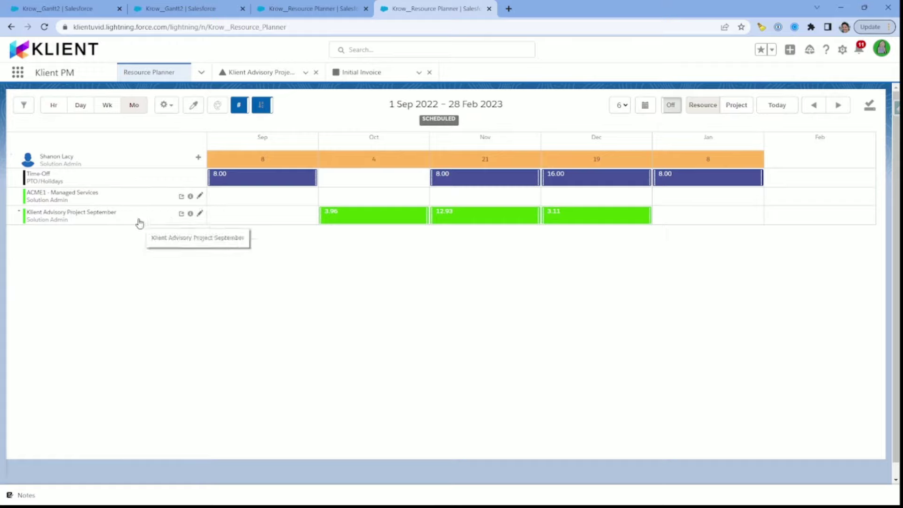
click(22, 215)
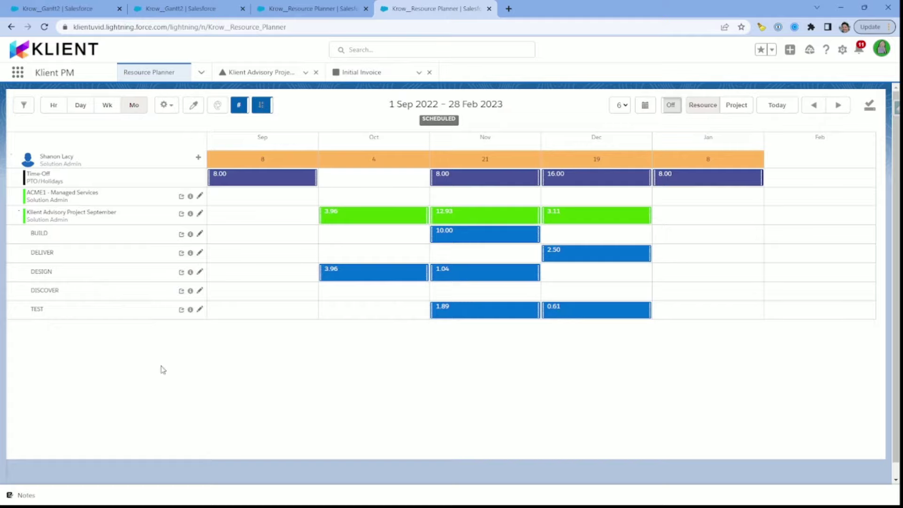
Step: Open the BUILD task from the planner, stop its running timer, and save the 0.76 hours with the notes "test comments"
click(181, 235)
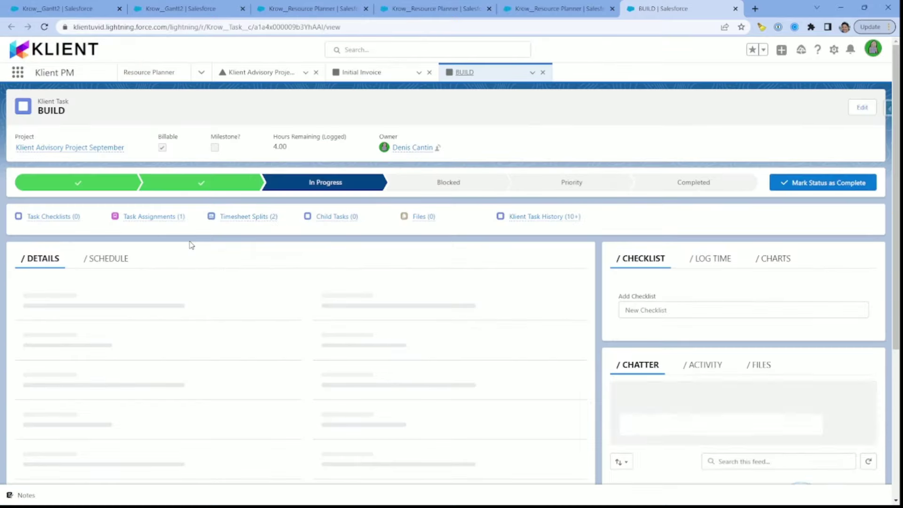
click(723, 265)
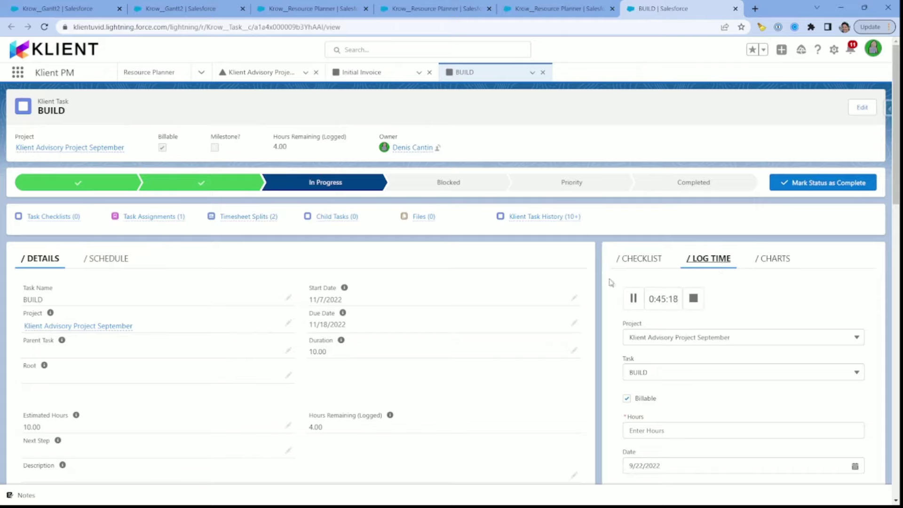
click(693, 300)
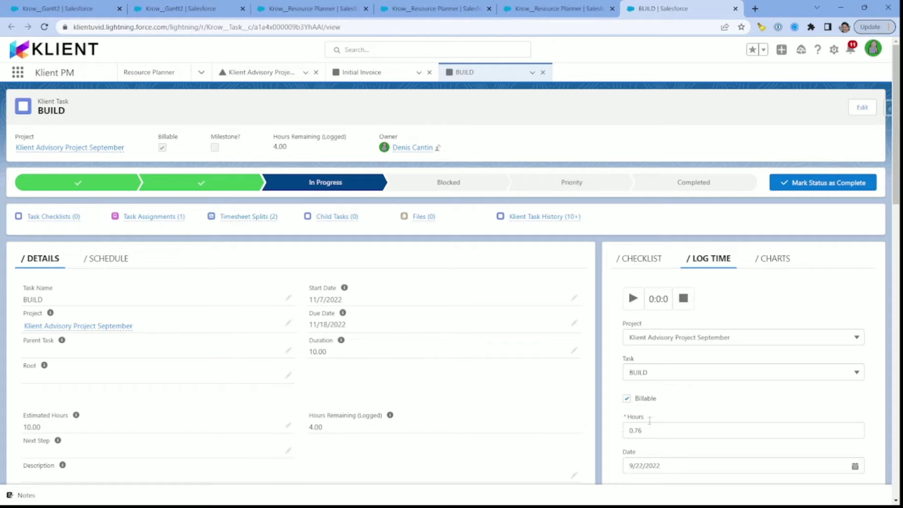
scroll(626, 432, down, 2)
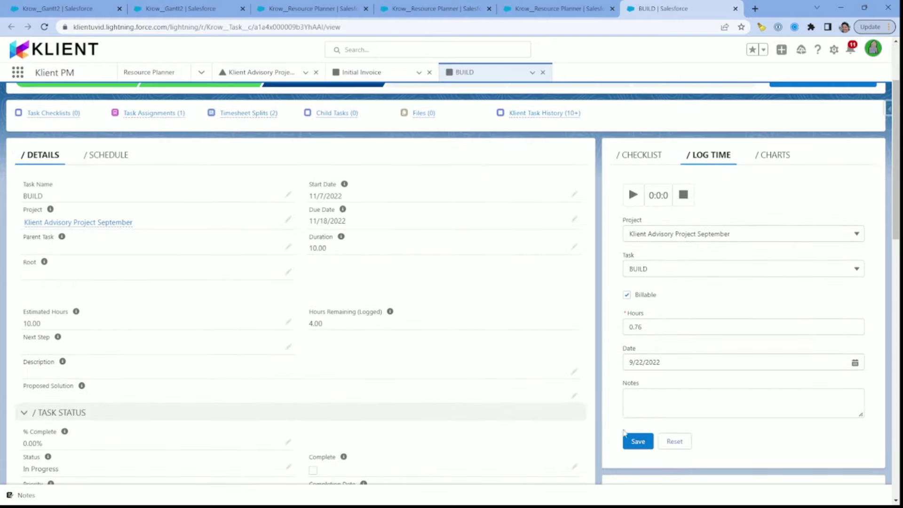
click(642, 403)
text(test comments)
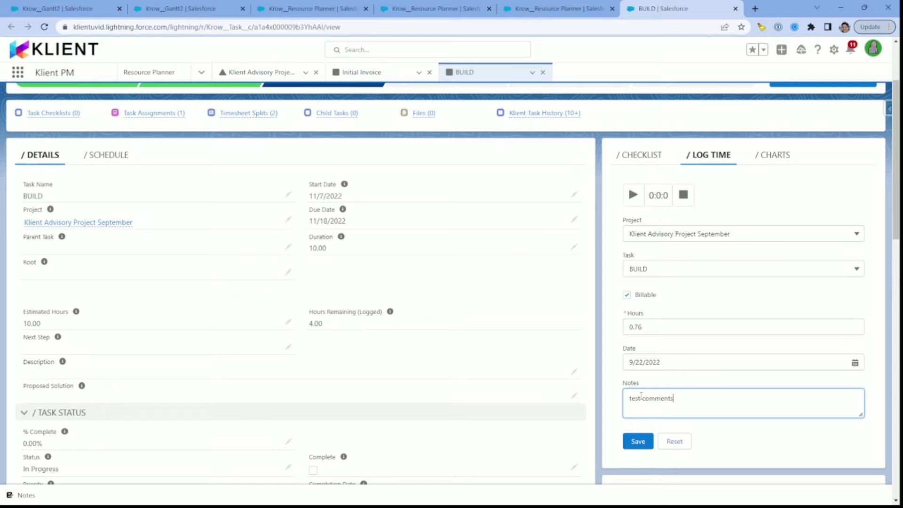
click(634, 443)
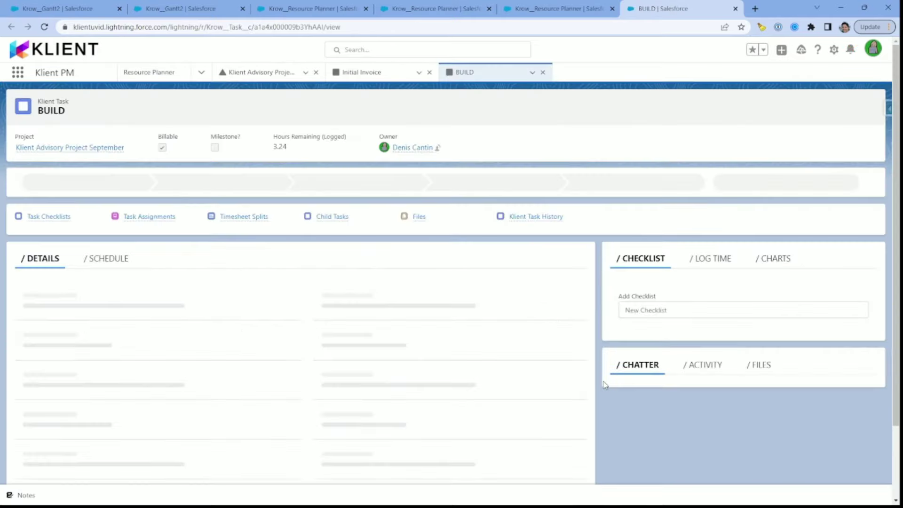
Step: Log 2 more hours on the BUILD task for 9/23/2022 with the notes "test comments" and save the entry
click(710, 259)
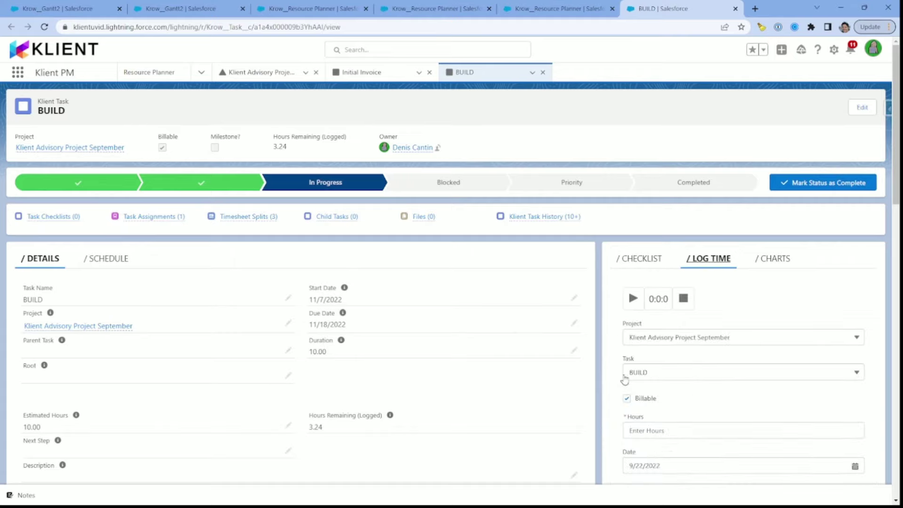
scroll(624, 379, down, 2)
click(649, 336)
text(2)
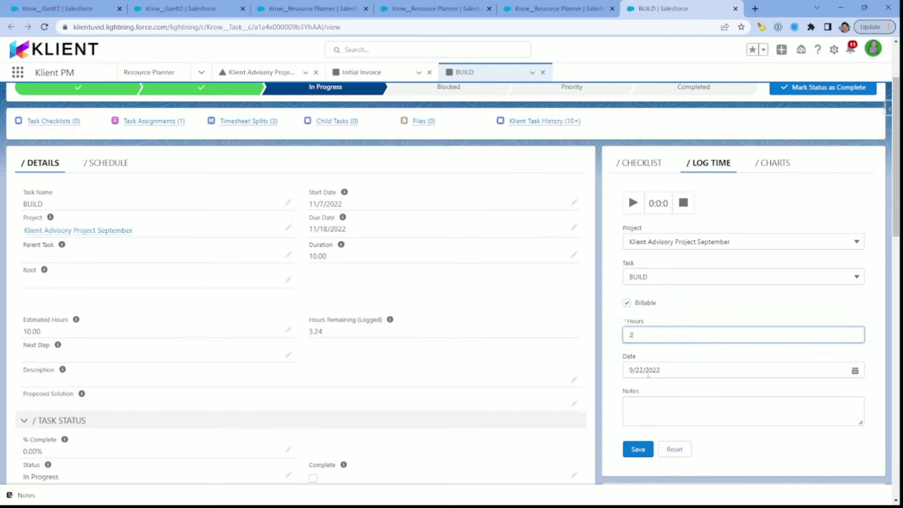
click(648, 372)
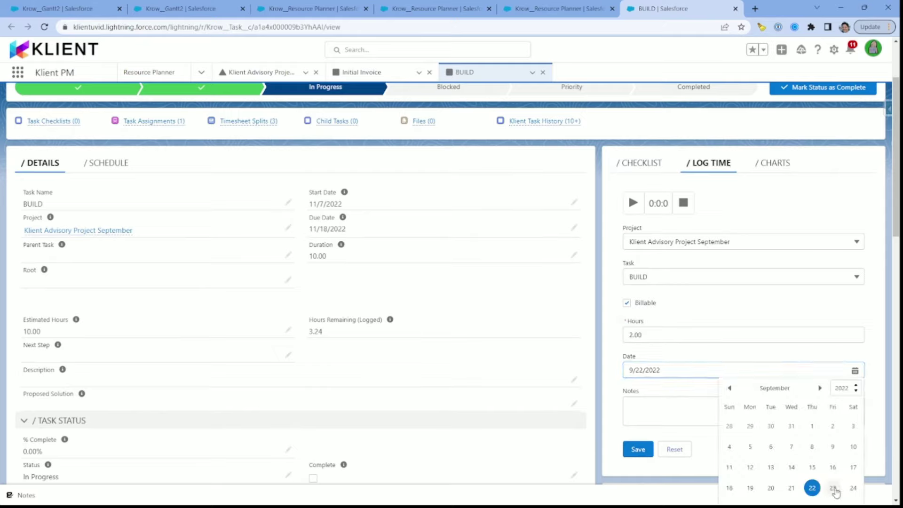
click(833, 489)
click(643, 416)
text(test comments)
click(636, 449)
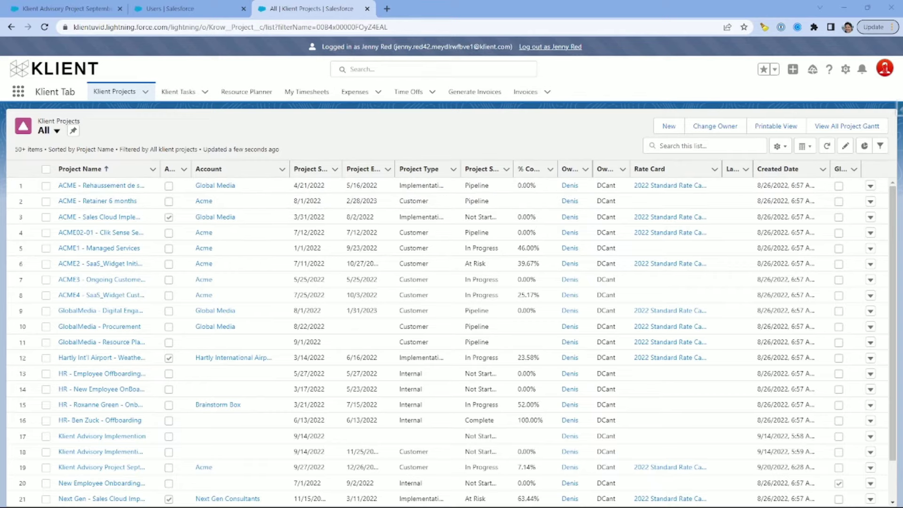
Step: Open the Quick Time global action, examine its timer and time entry fields, and close the form without logging anything
click(792, 70)
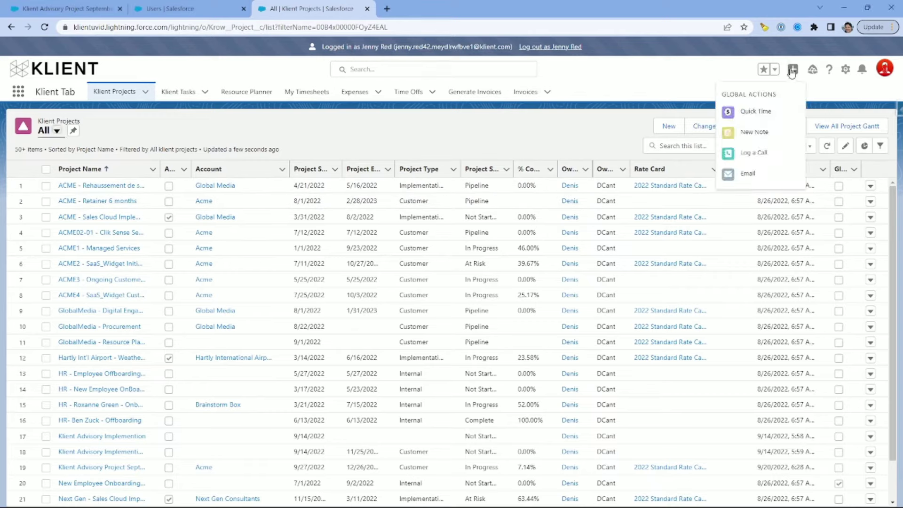
click(751, 116)
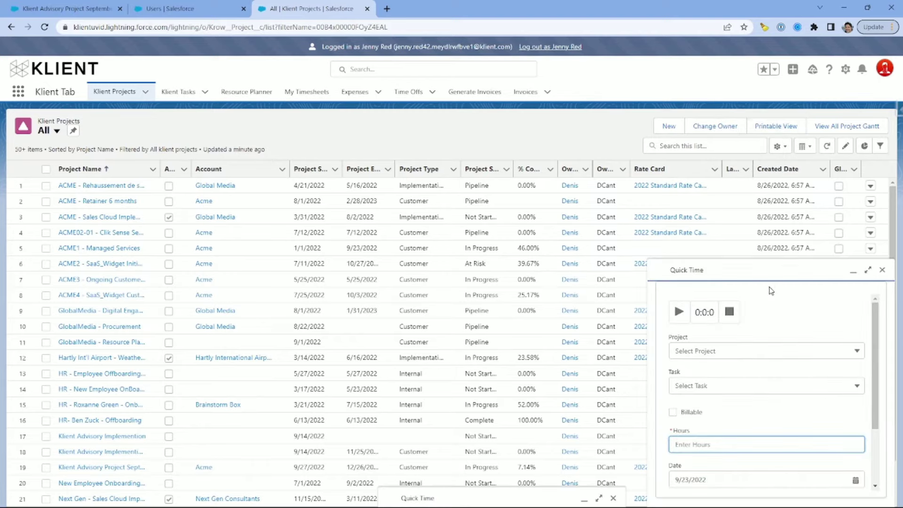
scroll(670, 299, down, 1)
scroll(663, 298, up, 1)
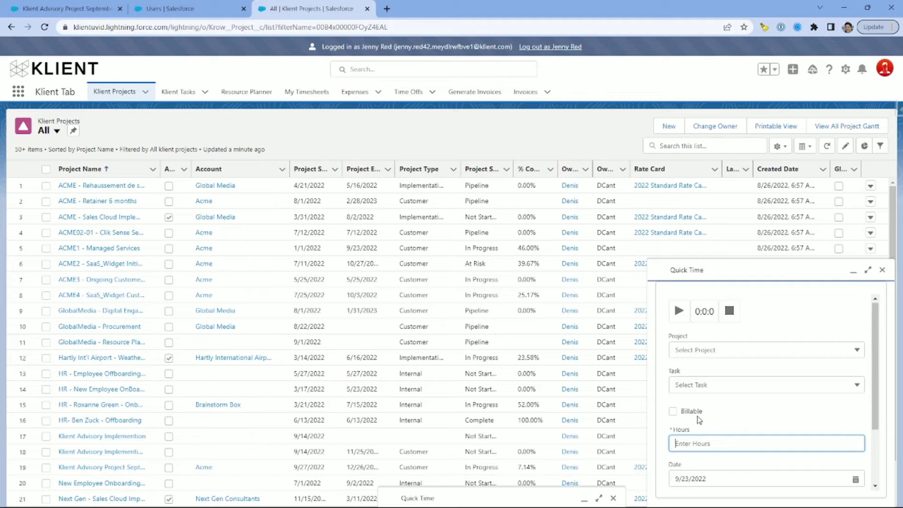
scroll(748, 415, down, 2)
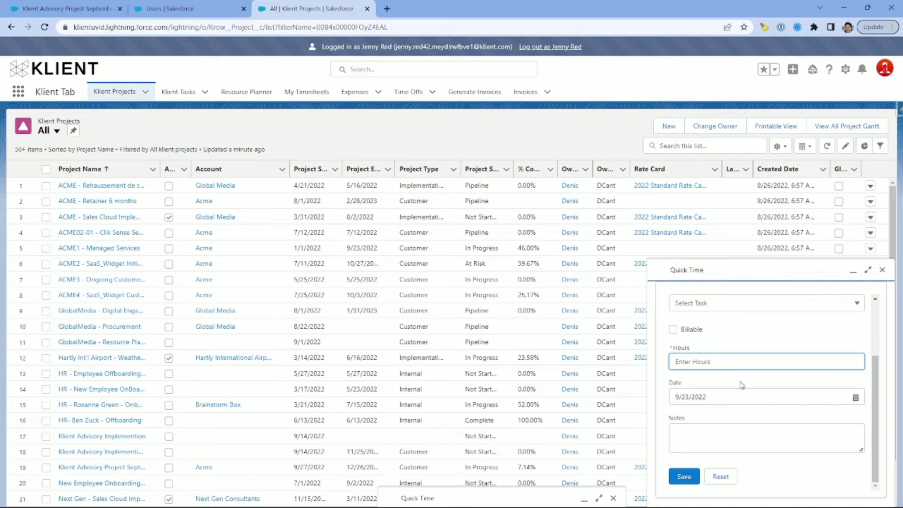
click(882, 274)
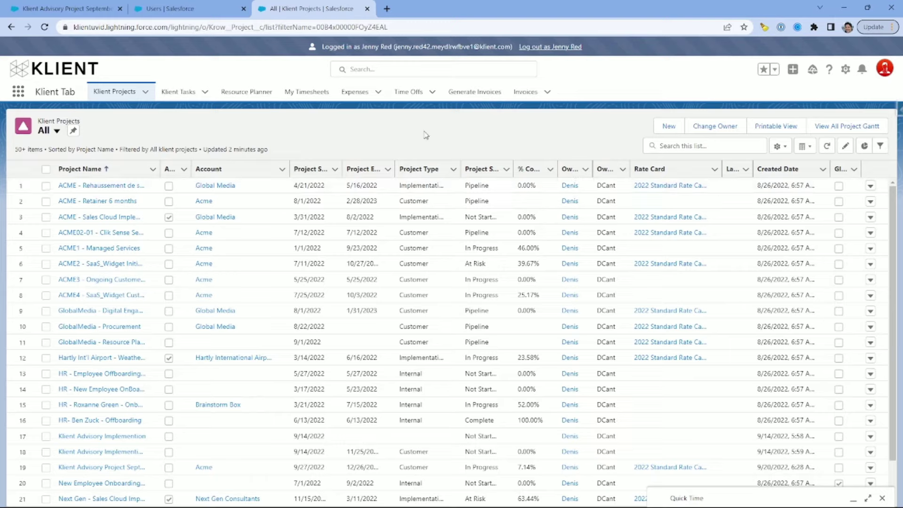
Step: Switch the Klient Projects list to the 1- All Active Projects view and open ACME4 - SaaS_Widget Custom Development
click(57, 131)
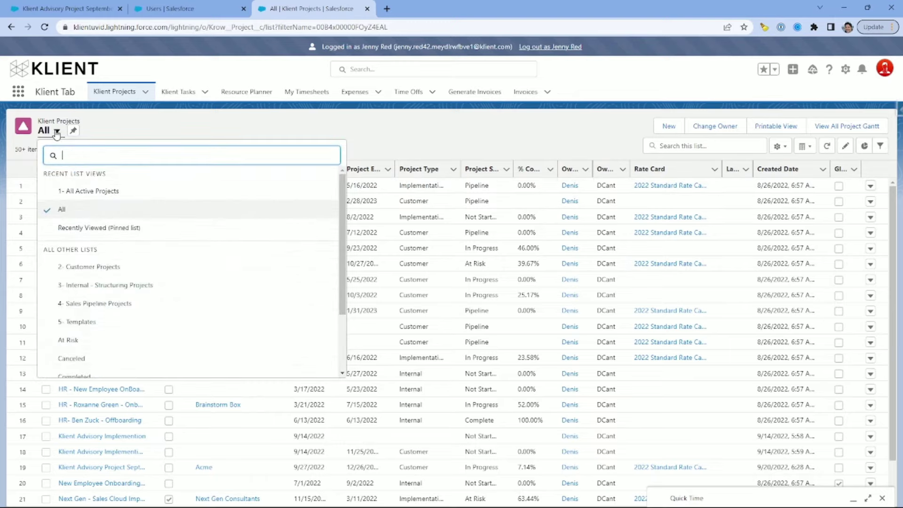
click(72, 192)
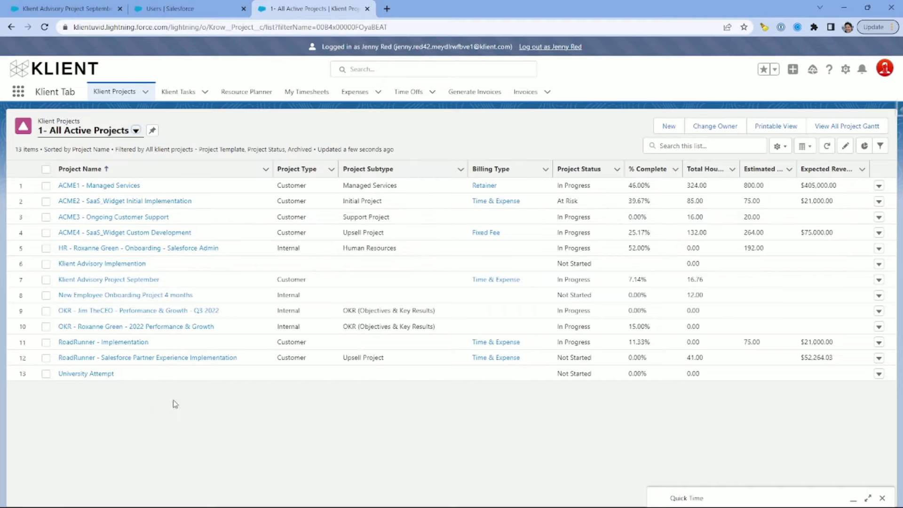
click(97, 233)
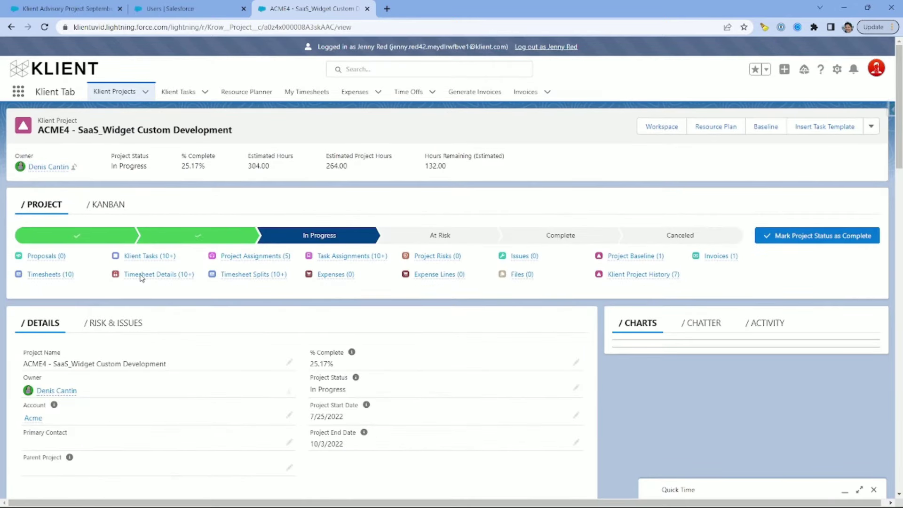
Step: Show the ACME4 project's Kanban board, filter it to My Tasks, and look over the cards
click(104, 206)
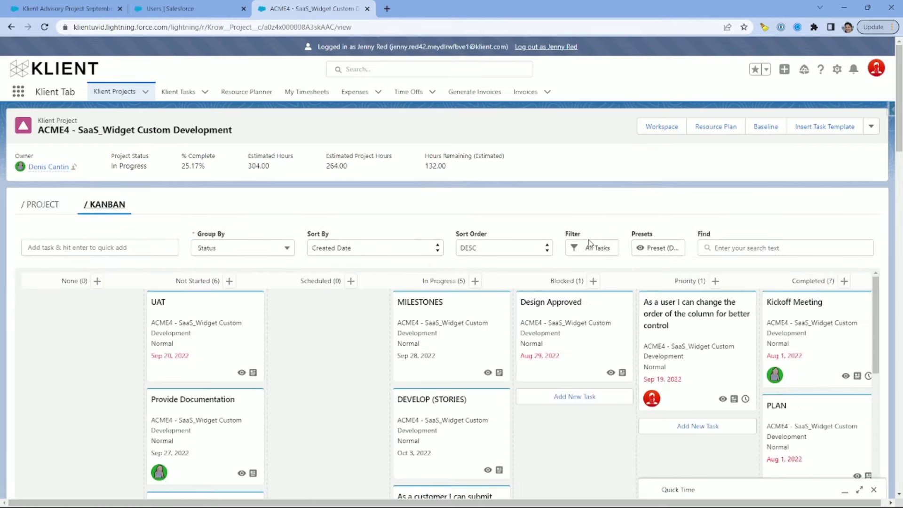
click(599, 251)
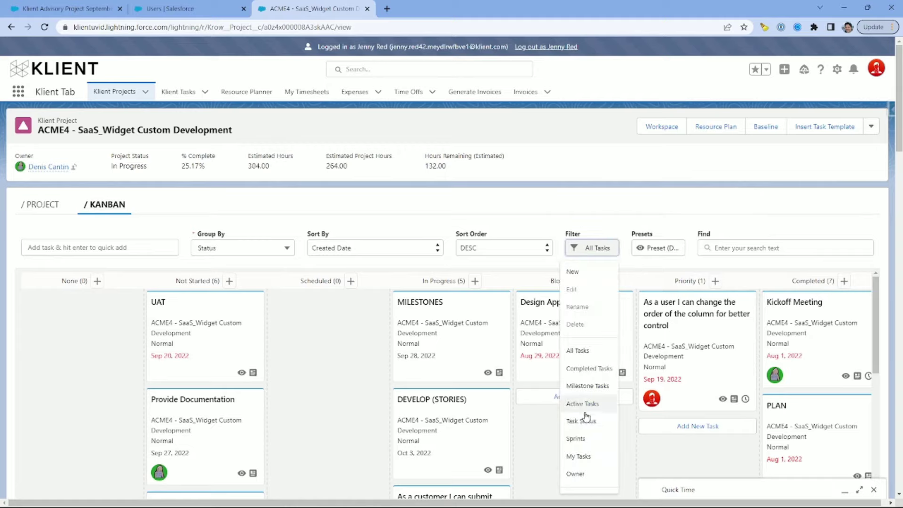
click(580, 457)
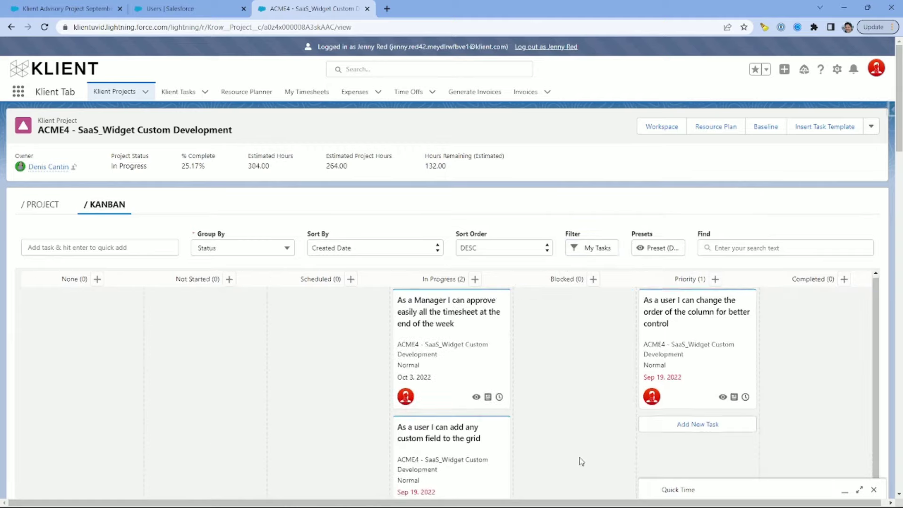
scroll(582, 461, down, 1)
scroll(581, 460, up, 1)
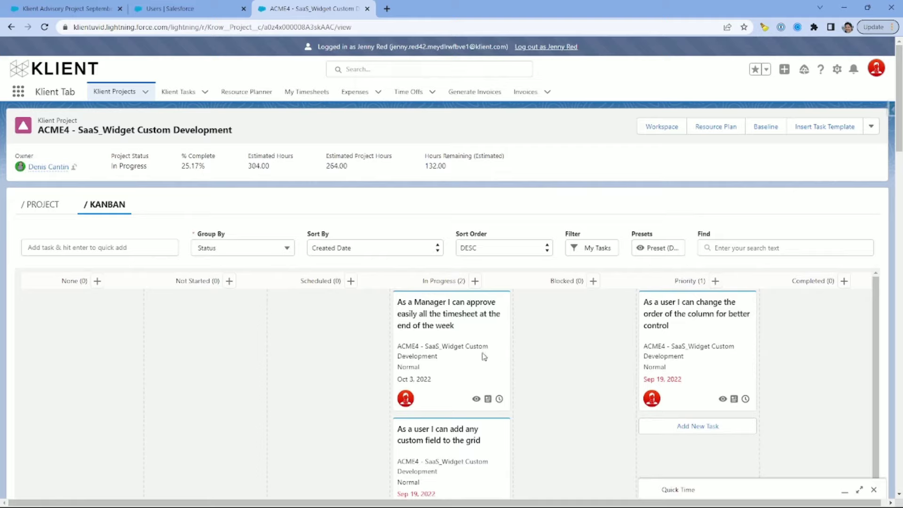
Step: Find and open the cross-project Kanban Board, filter it to My Tasks, and look through the cards in each status
click(19, 94)
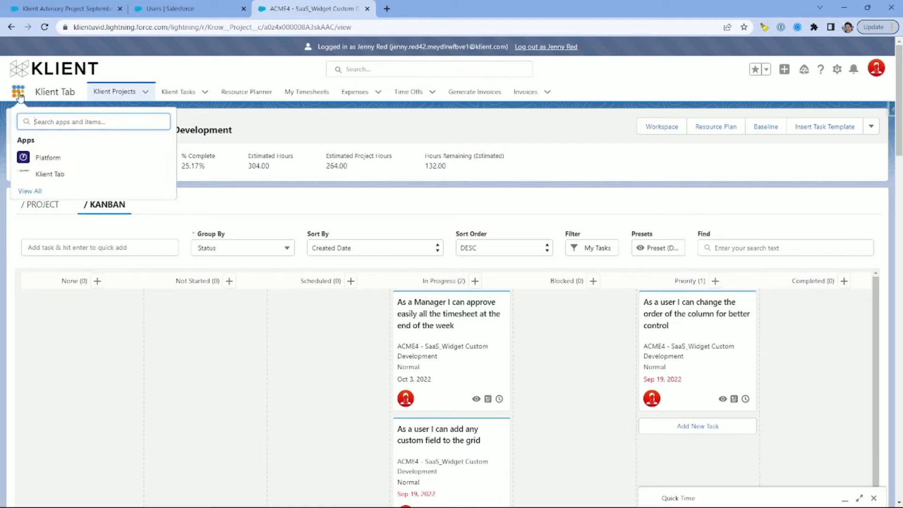
text(ka)
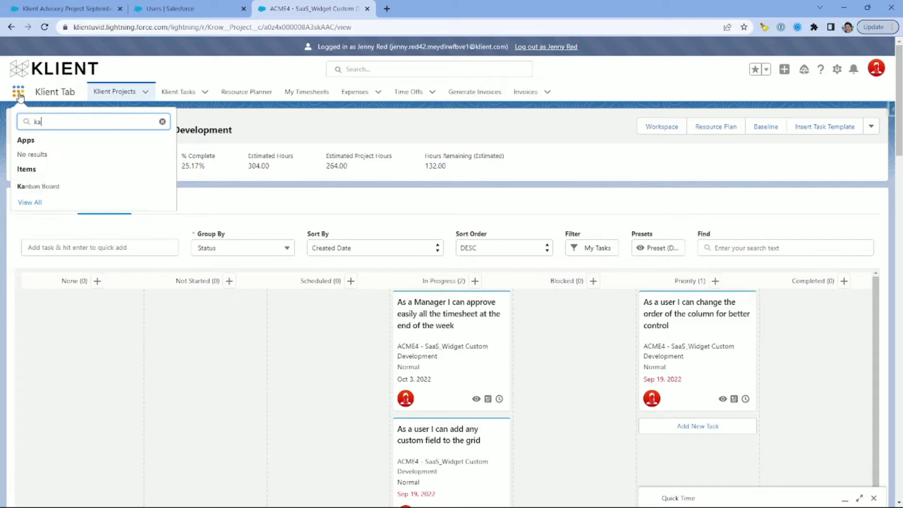
text(nba)
click(43, 187)
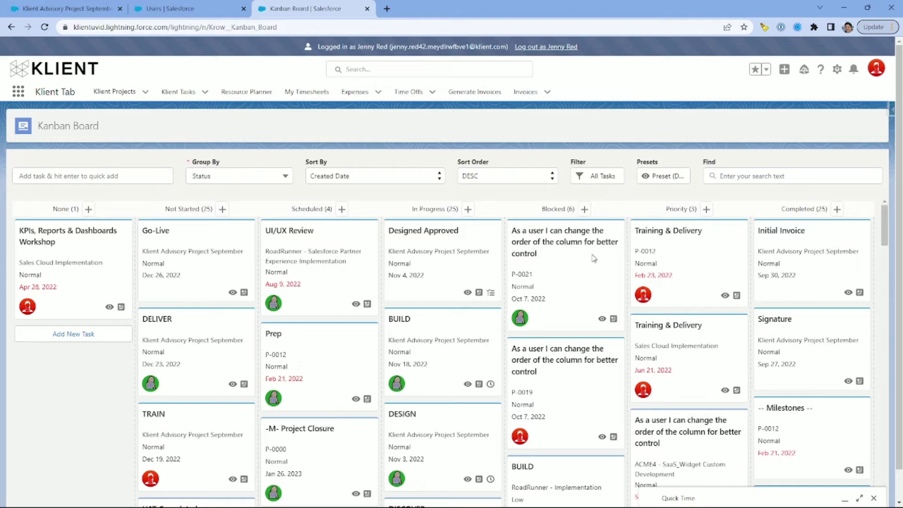
click(602, 176)
click(582, 386)
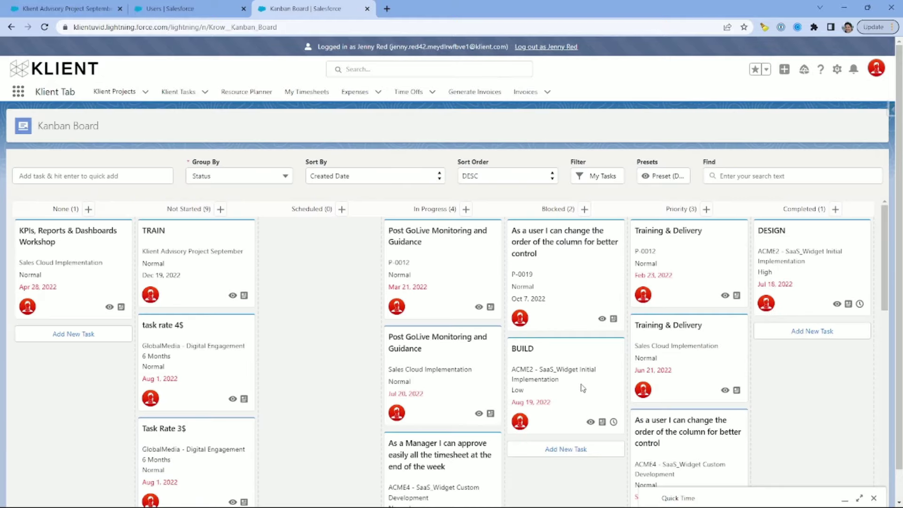
scroll(332, 355, down, 3)
scroll(332, 360, down, 2)
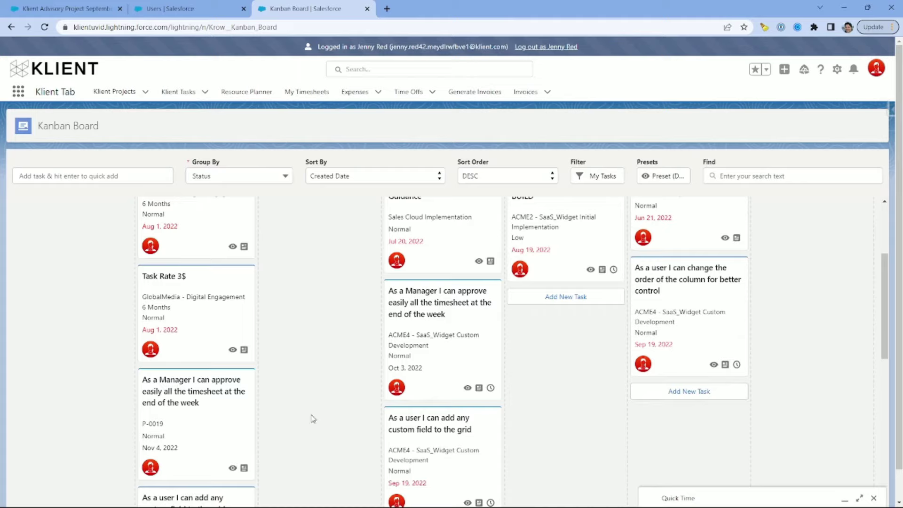
scroll(318, 364, up, 1)
scroll(318, 364, up, 3)
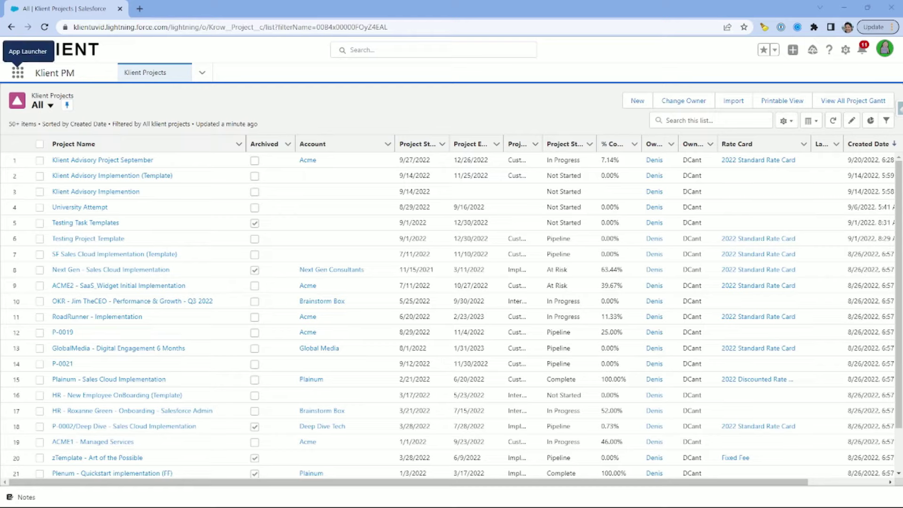
Step: Find and open the Timesheet Approval page in the Klient PM app
click(18, 72)
text(timesh)
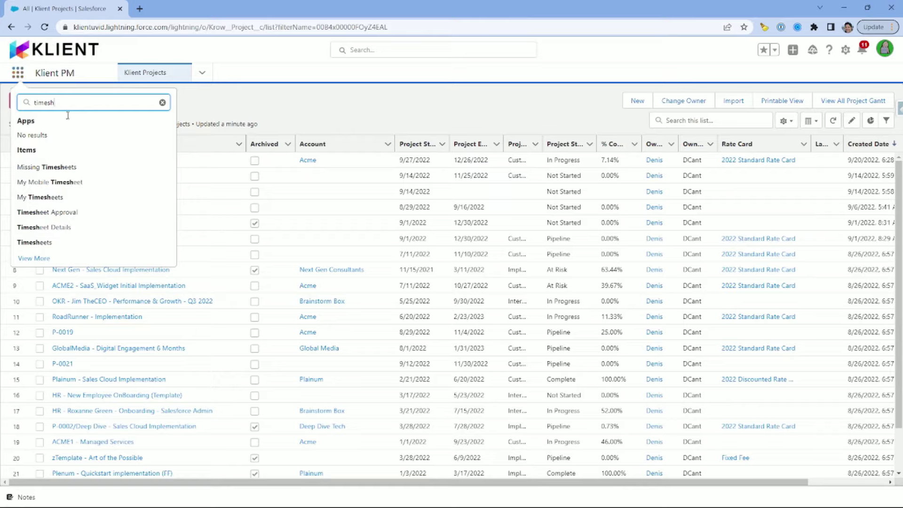
click(75, 217)
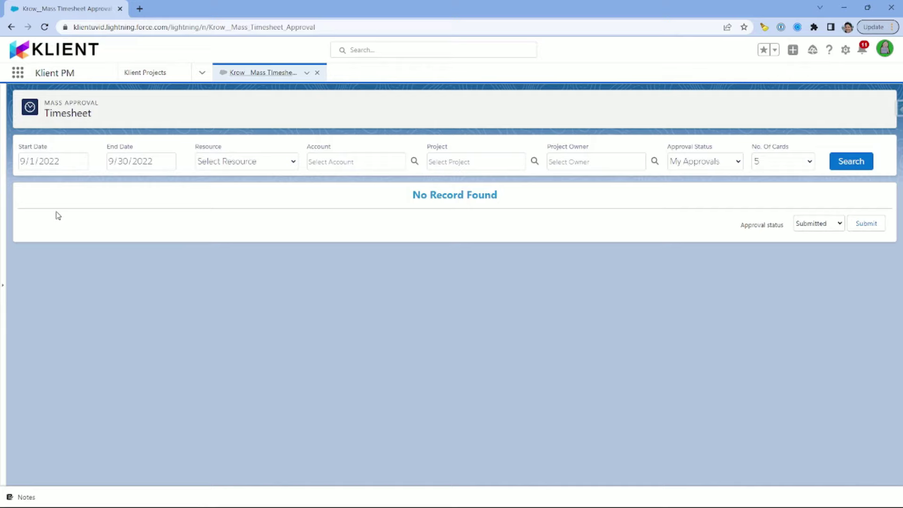
Step: Search for timesheets under My Approvals from 9/1/2022 to 12/31/2022, with 20 cards shown
click(58, 161)
click(123, 161)
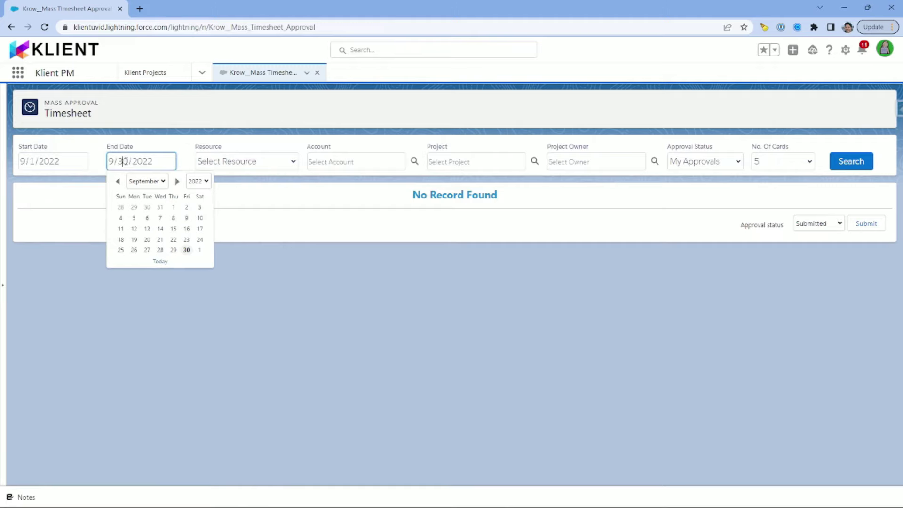
click(162, 181)
click(159, 292)
click(200, 251)
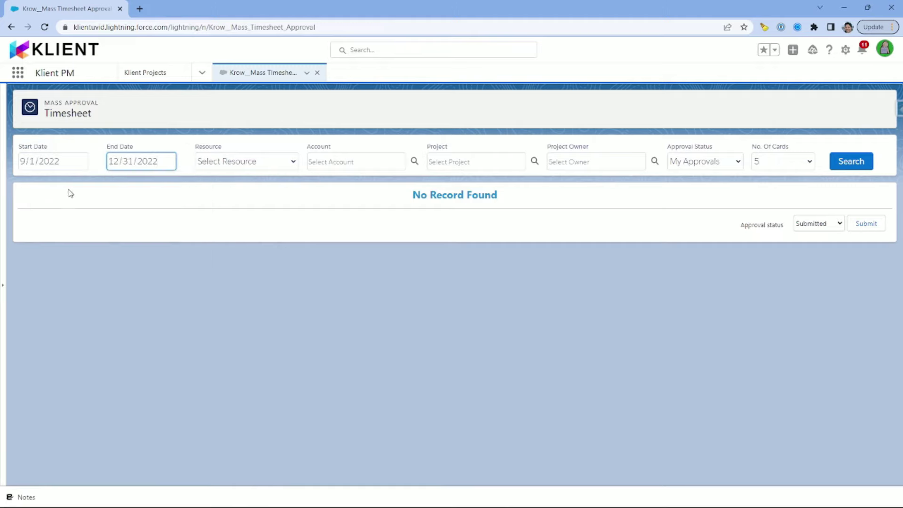
click(252, 195)
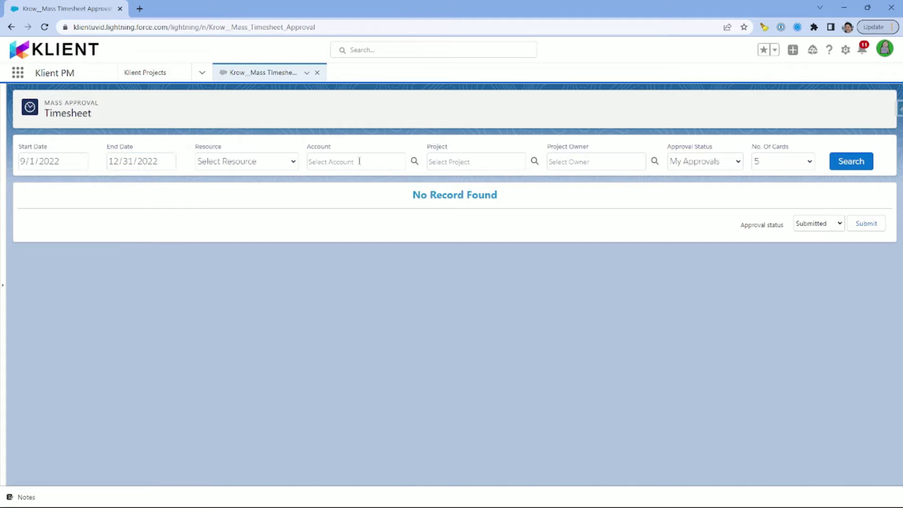
click(813, 165)
key(2)
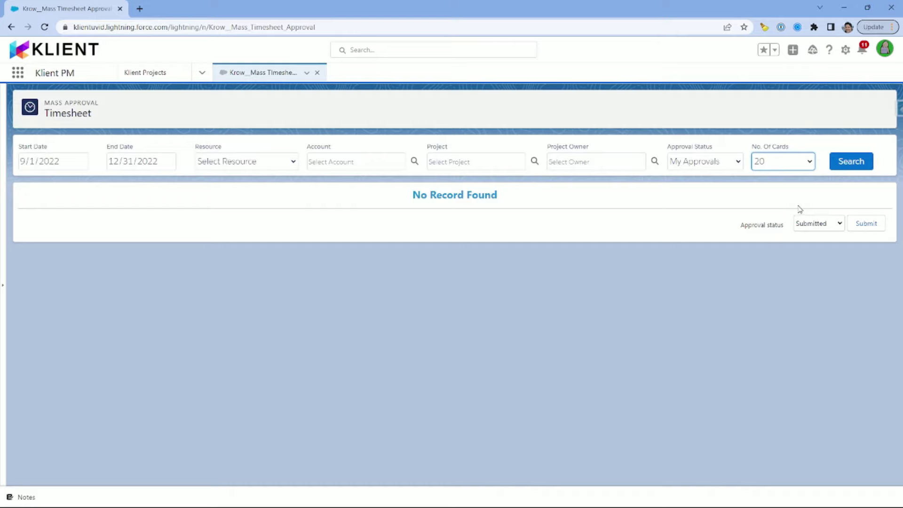
click(849, 161)
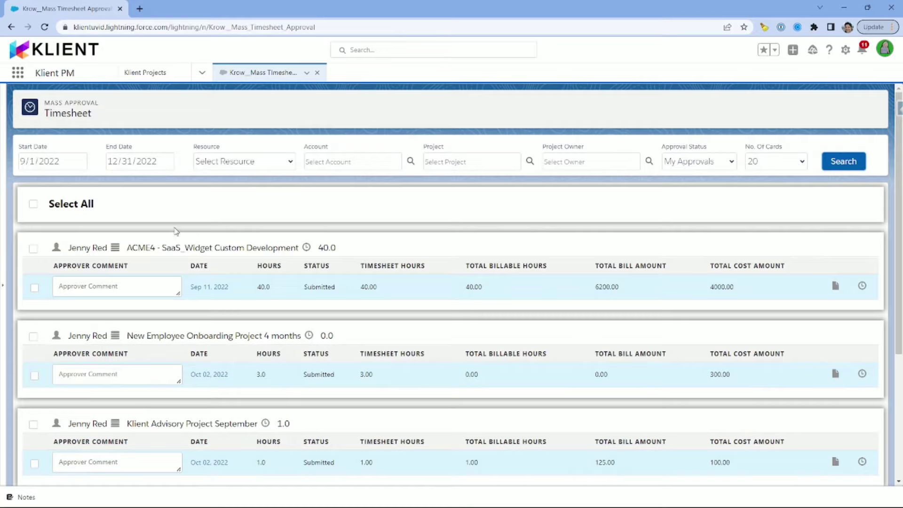
Step: Look through the submitted timesheets by resource and project, and try selecting individual Klient Advisory Project September groups and entries
scroll(163, 228, down, 3)
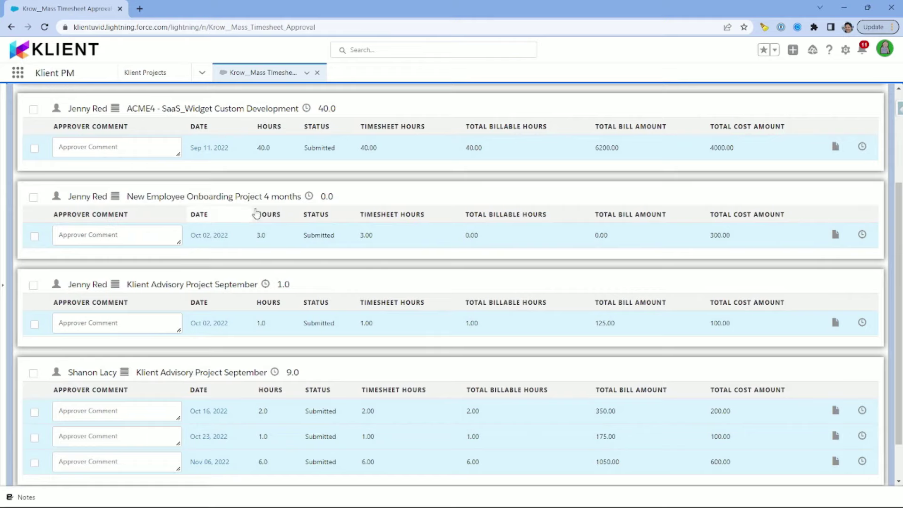
scroll(76, 372, down, 1)
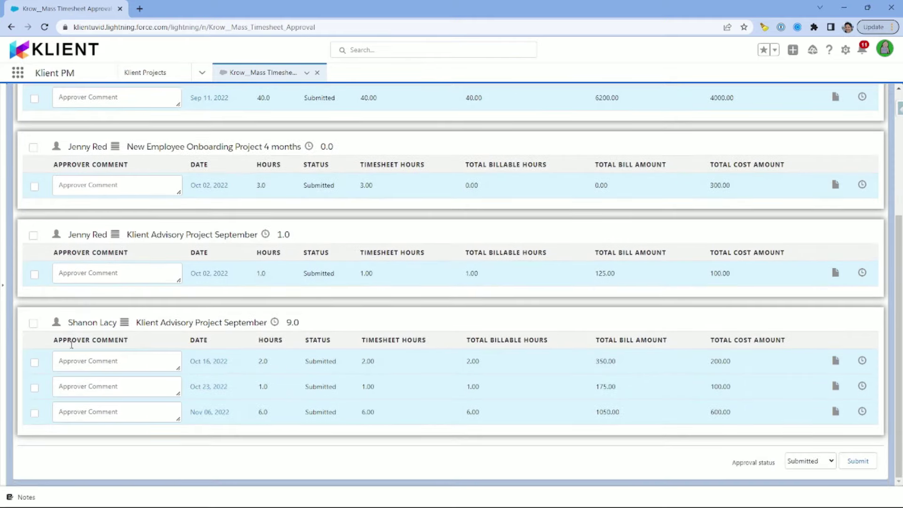
scroll(164, 315, up, 4)
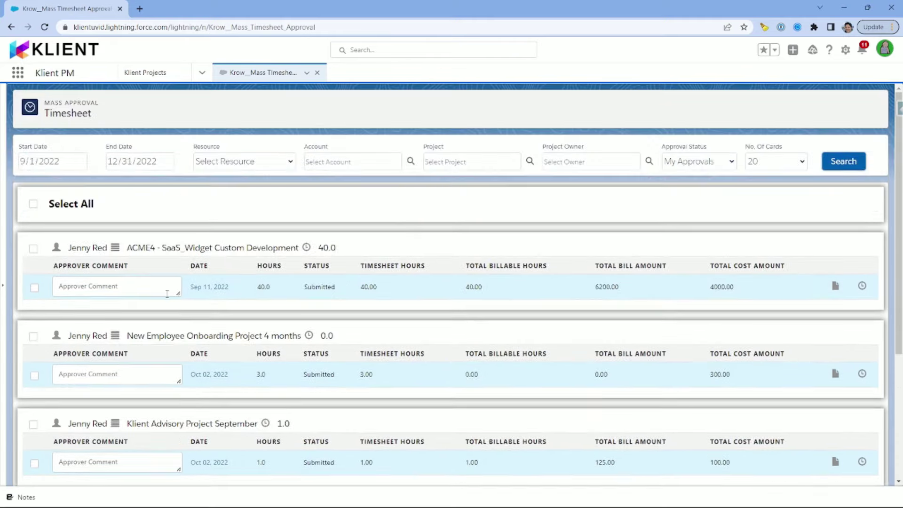
scroll(247, 273, down, 4)
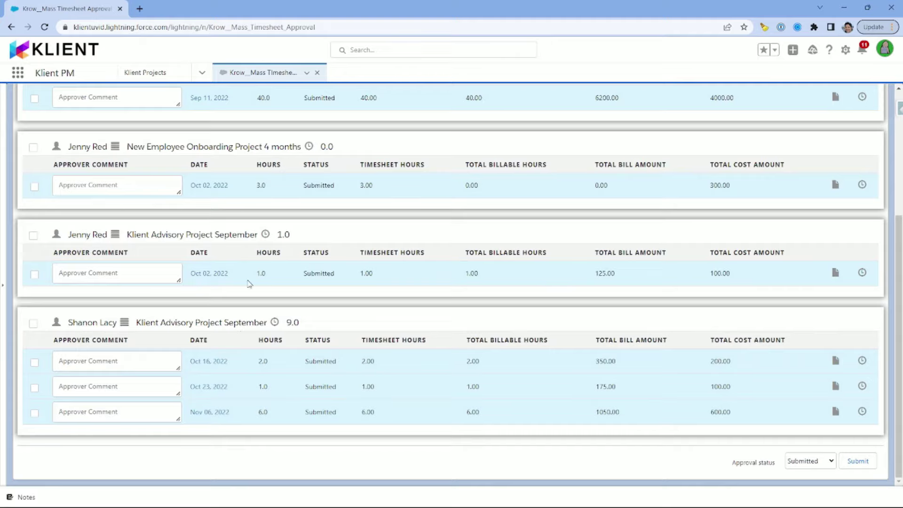
scroll(242, 240, up, 1)
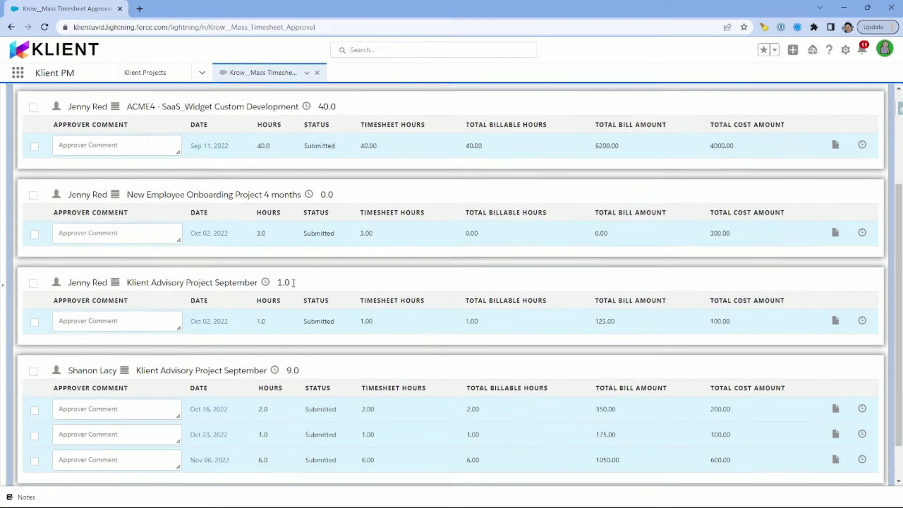
scroll(141, 304, down, 1)
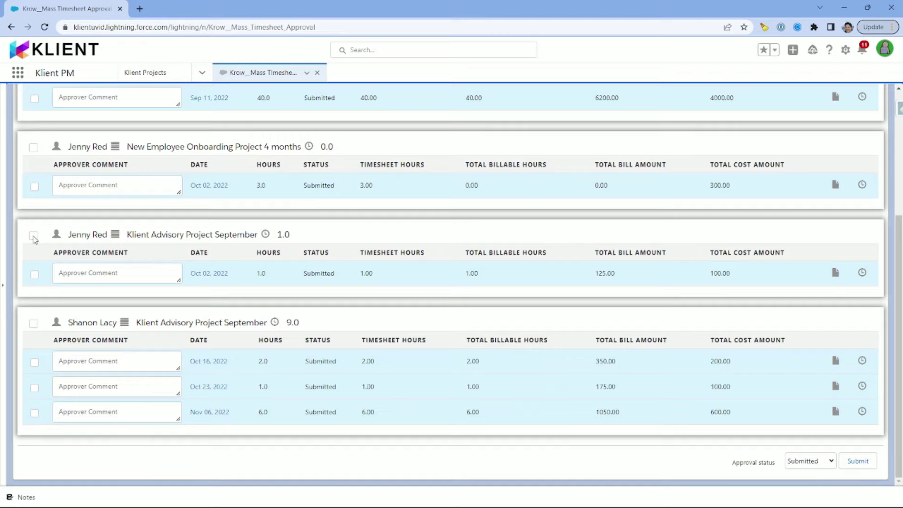
click(33, 323)
click(33, 324)
click(35, 363)
click(33, 236)
click(34, 324)
Step: Select all the listed timesheets and submit them with the approval status Approved
scroll(52, 293, up, 5)
click(33, 204)
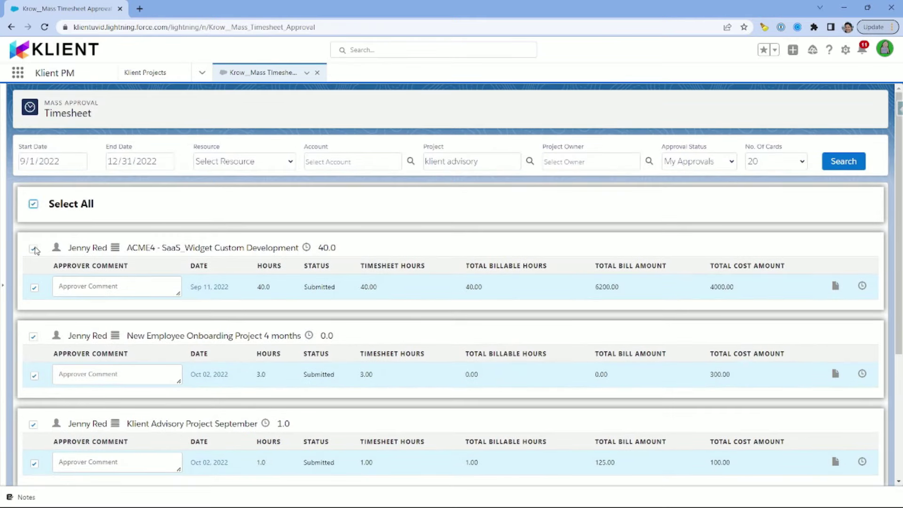
scroll(393, 236, down, 4)
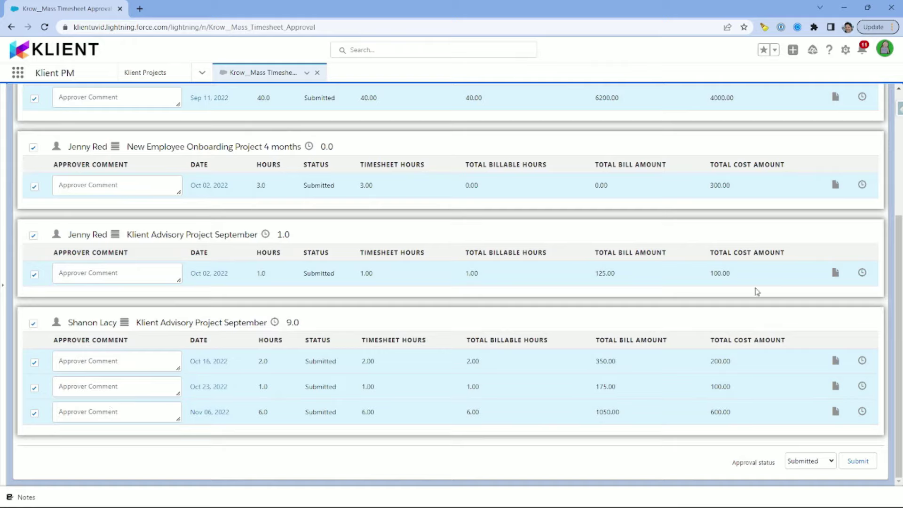
click(831, 463)
click(831, 450)
click(851, 462)
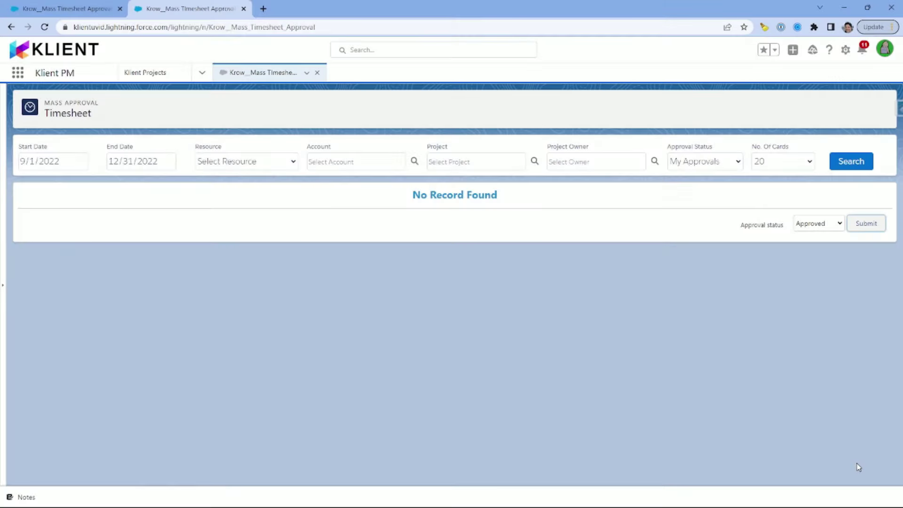
Step: Reload the Timesheet Approval page and search for Approved timesheets with an end date of 12/31/2022
click(45, 27)
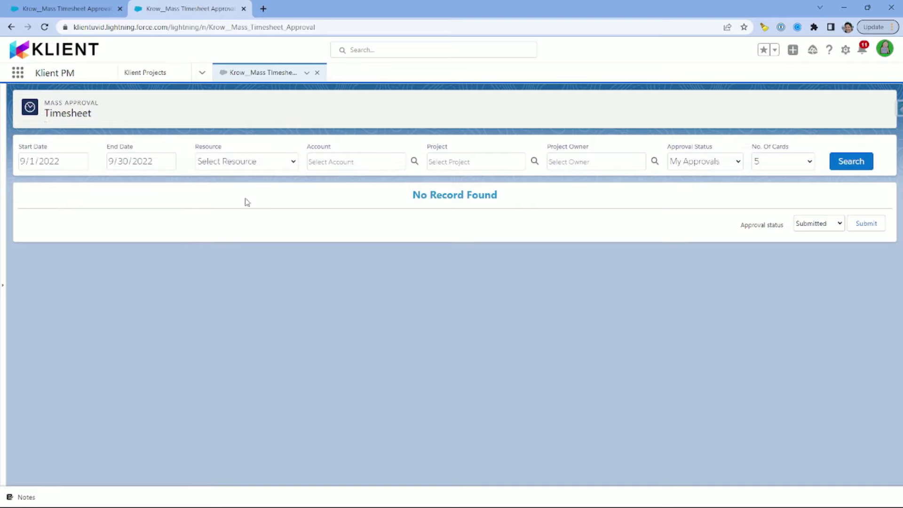
click(153, 162)
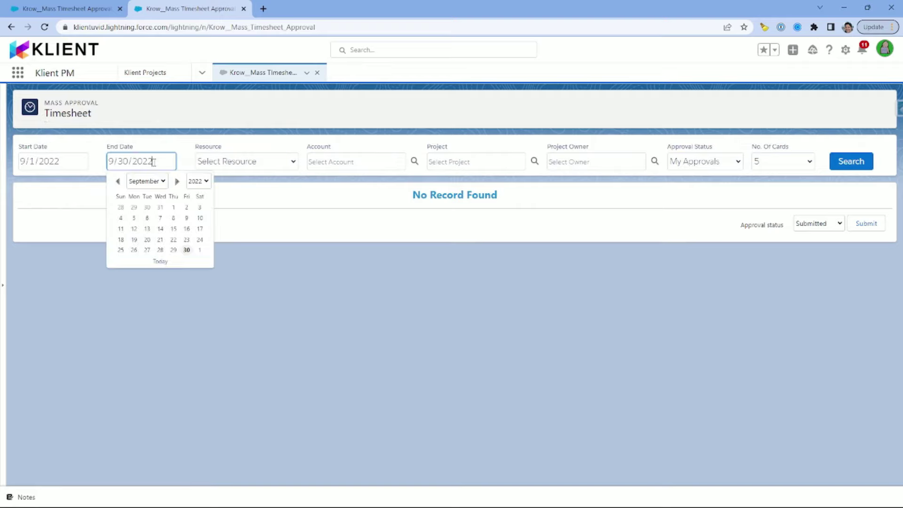
click(162, 292)
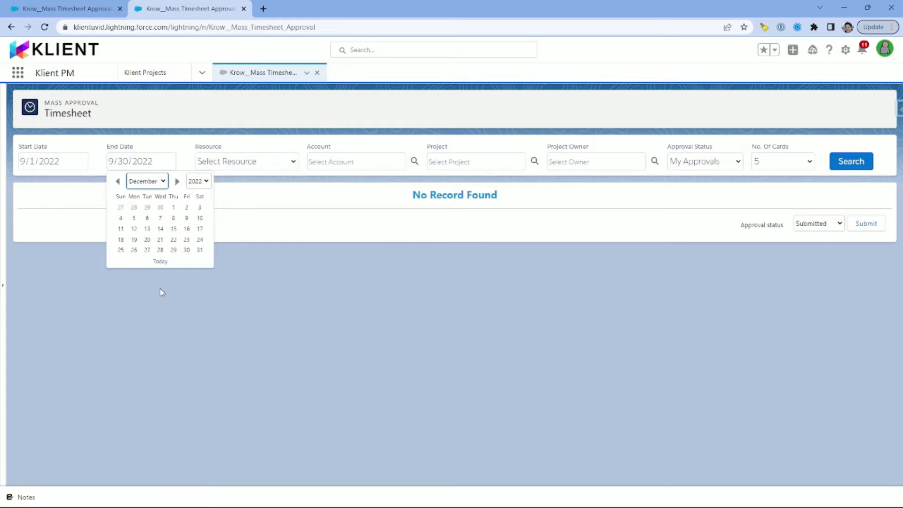
click(199, 249)
click(705, 161)
click(761, 221)
click(857, 171)
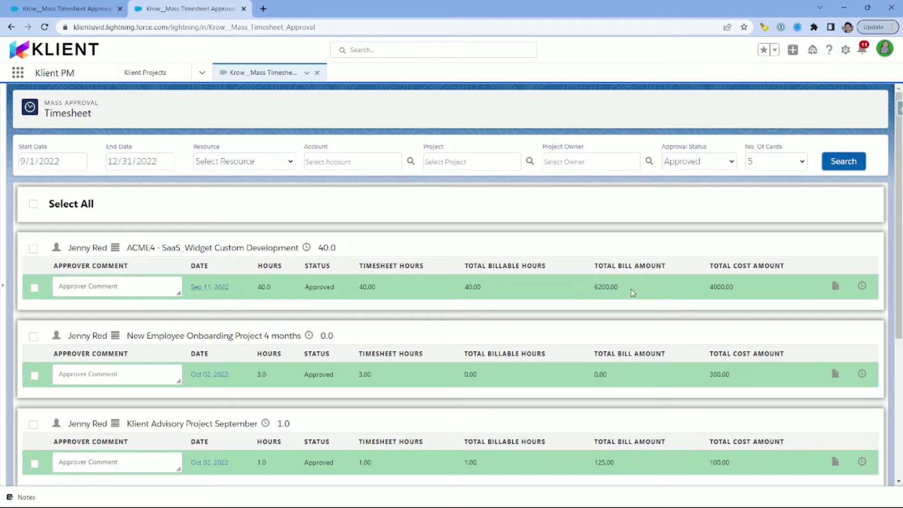
Step: View the notes and daily time entries of the approved New Employee Onboarding Project timesheet, and close the Time Entries window
click(835, 376)
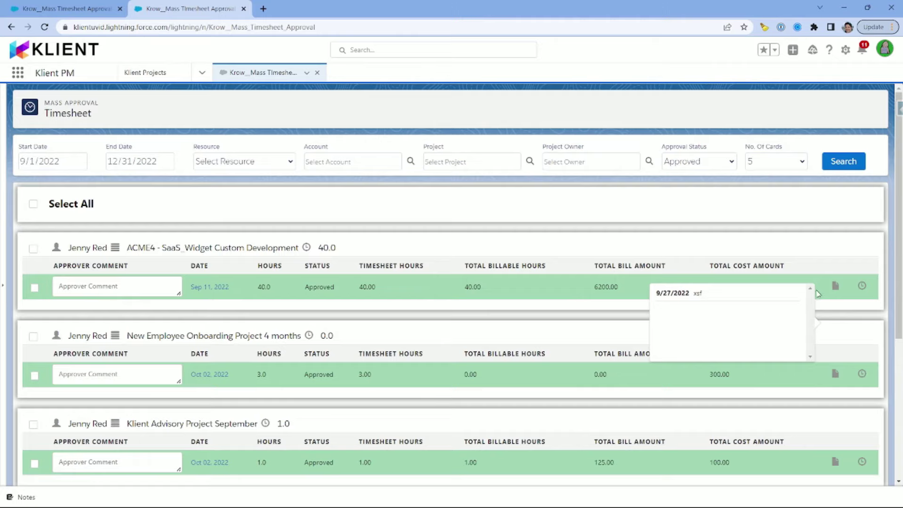
click(862, 375)
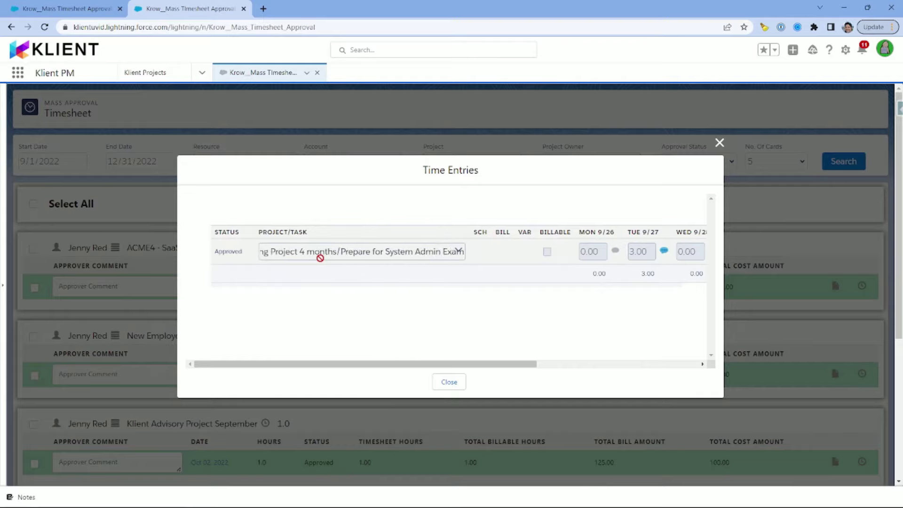
drag(469, 364, 661, 368)
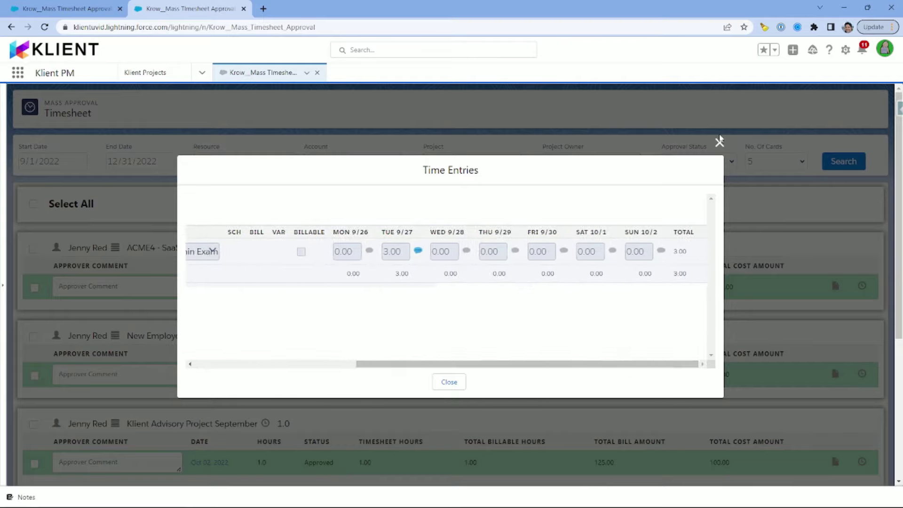
click(719, 141)
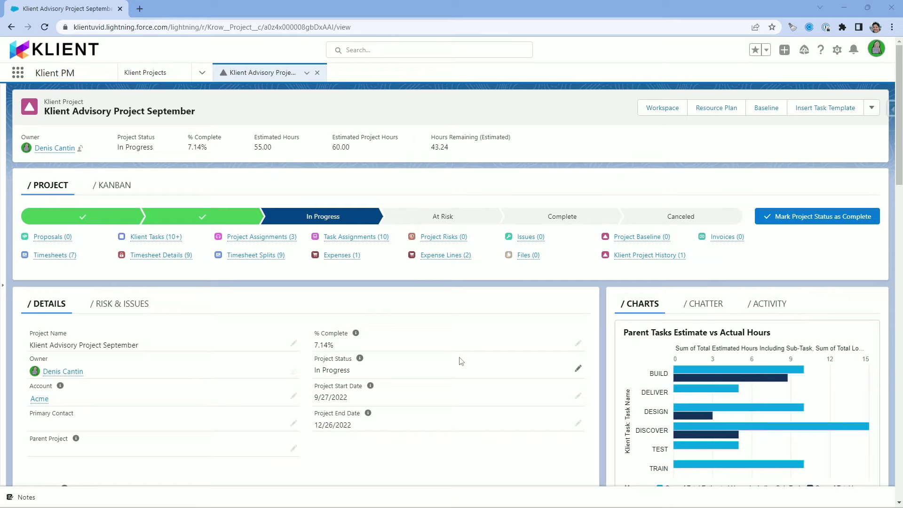
Step: Examine Klient Advisory Project September's charts of estimated versus actual hours by parent task and planned versus logged hours by role
scroll(623, 361, down, 1)
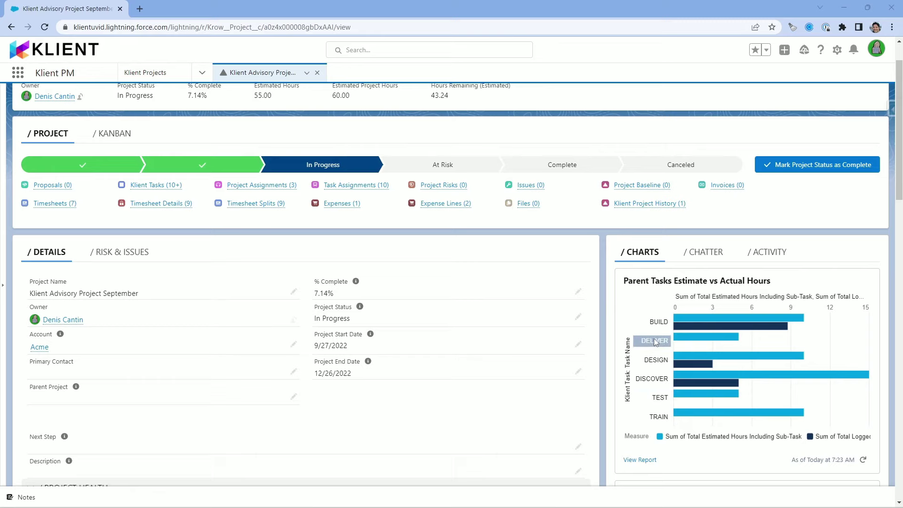
scroll(649, 370, down, 3)
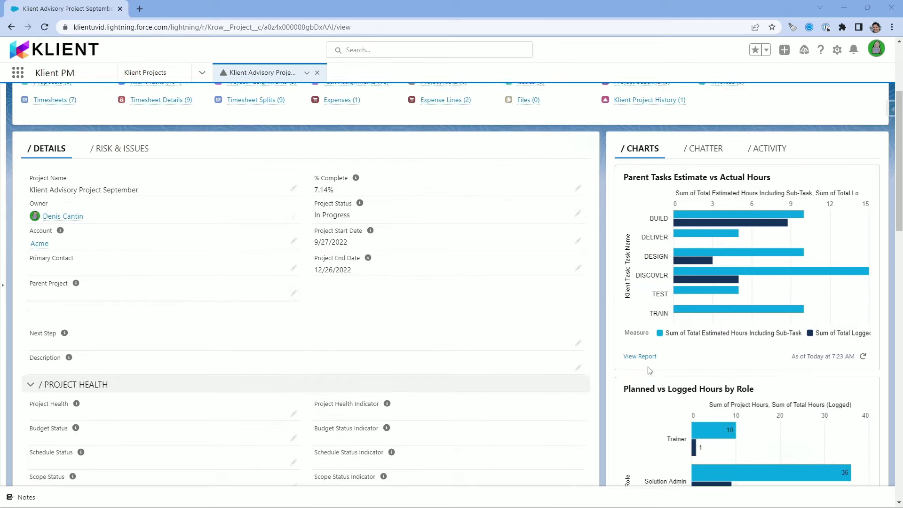
scroll(647, 369, down, 2)
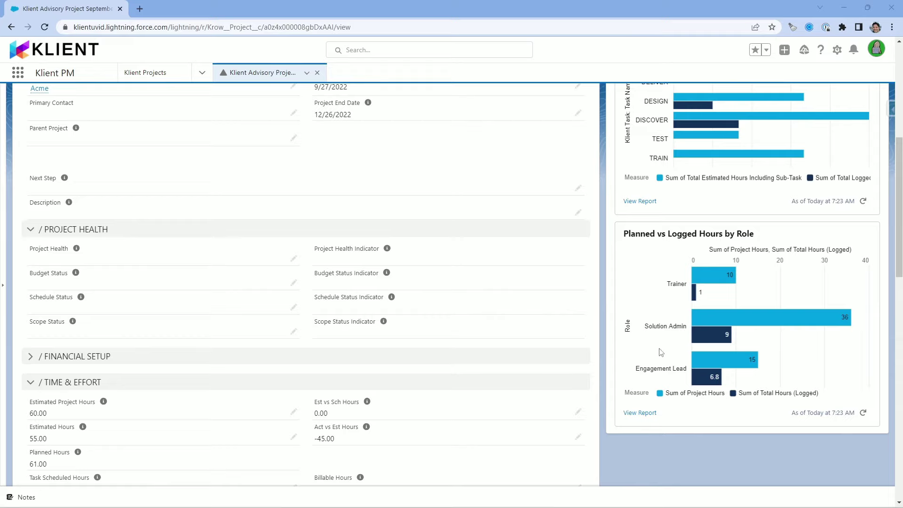
scroll(414, 336, up, 4)
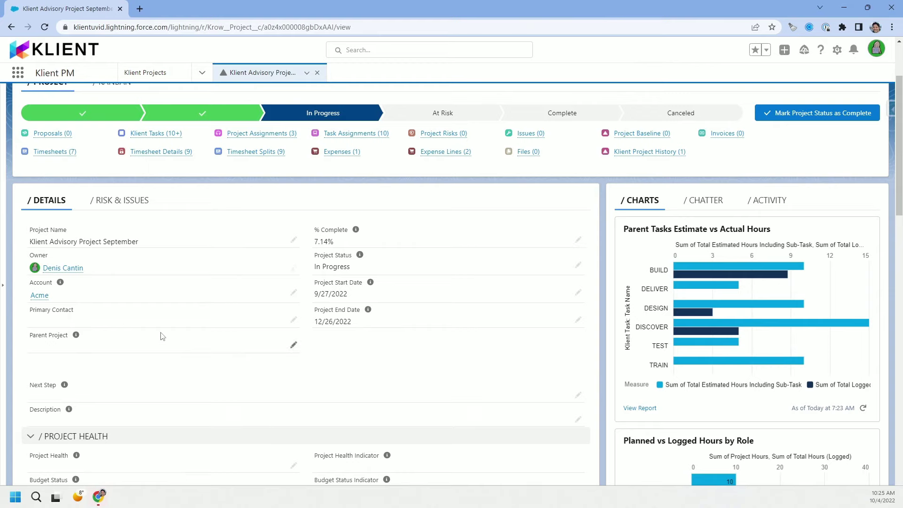
Step: Check the available Completion % Method options in the project's Configuration section and leave editing without saving
scroll(240, 353, down, 15)
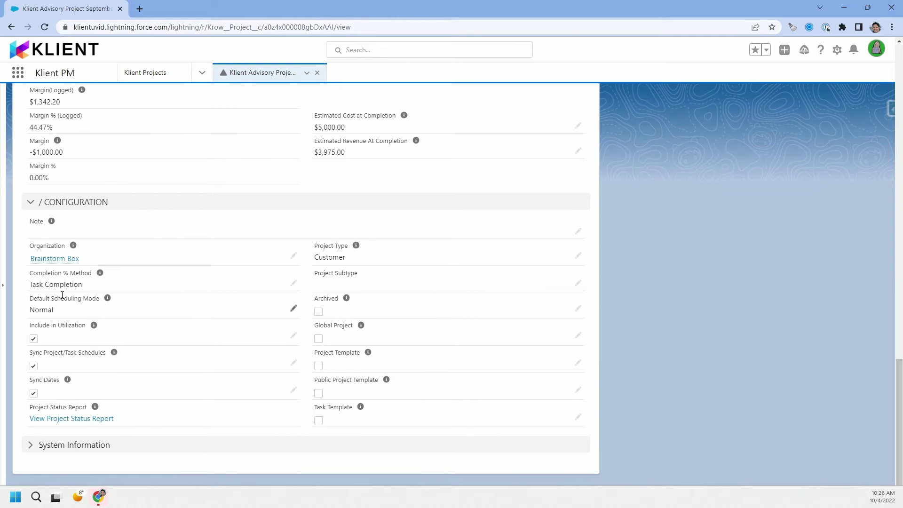
click(293, 283)
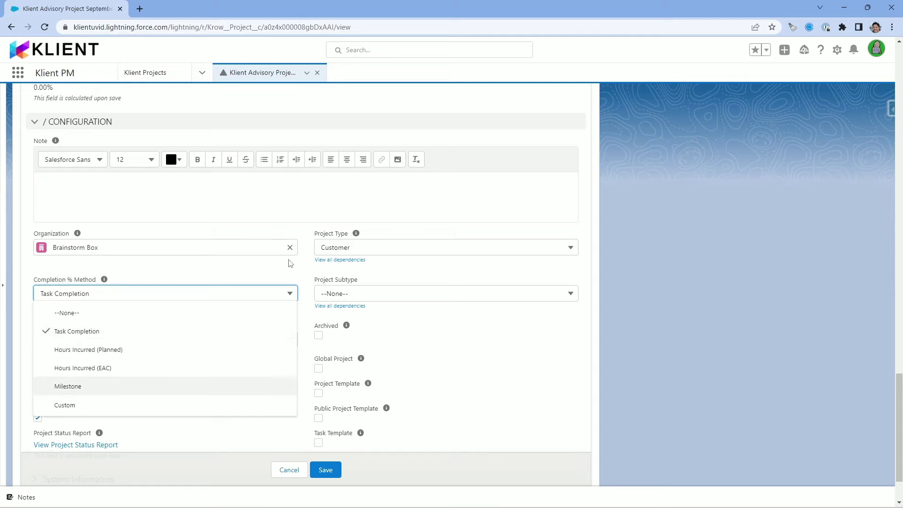
click(288, 273)
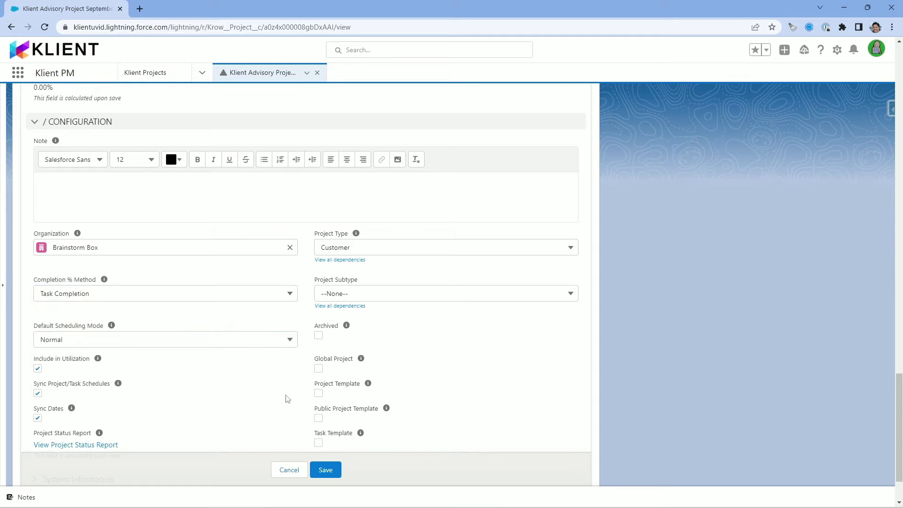
click(289, 470)
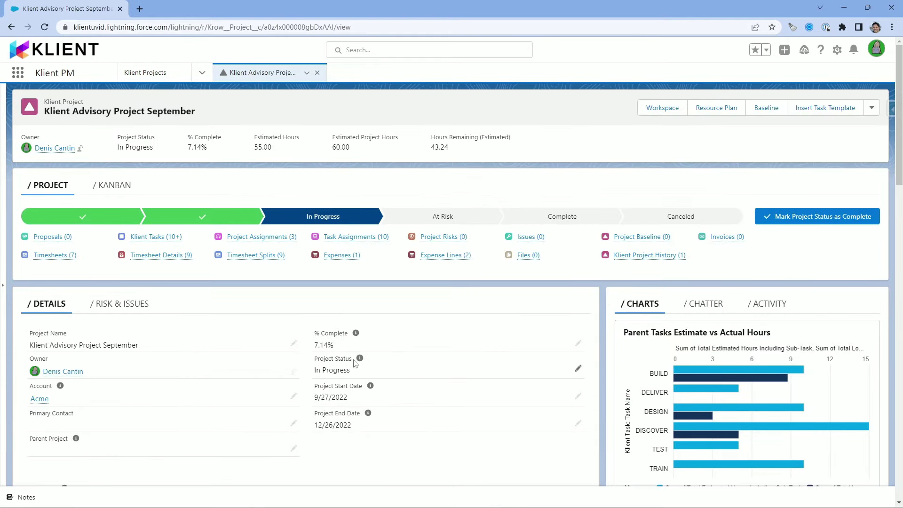
Step: Read the Project Status field's help text and examine the project's Time & Effort hour fields
mouse_move(363, 362)
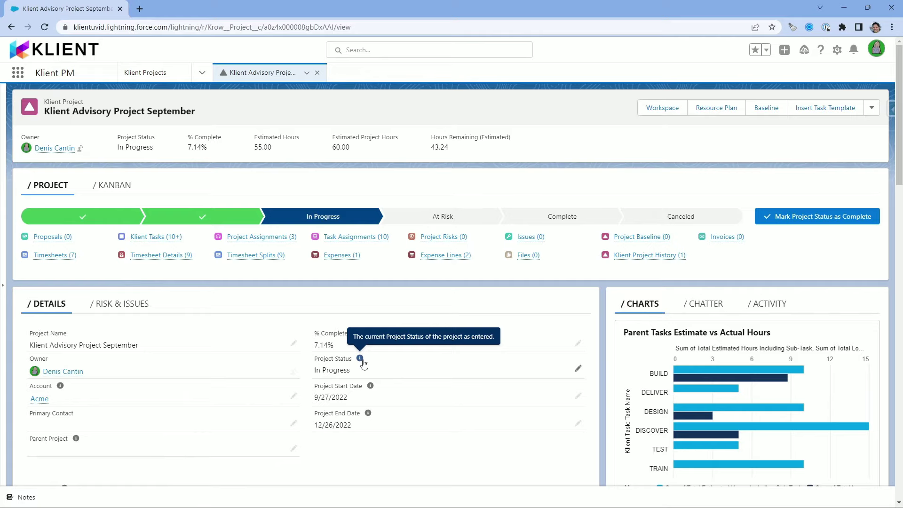
scroll(363, 363, down, 10)
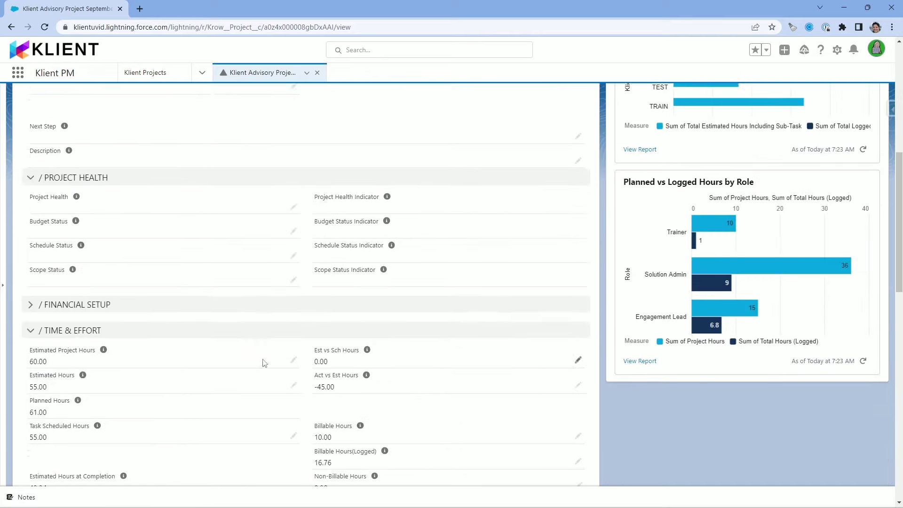
scroll(198, 332, down, 1)
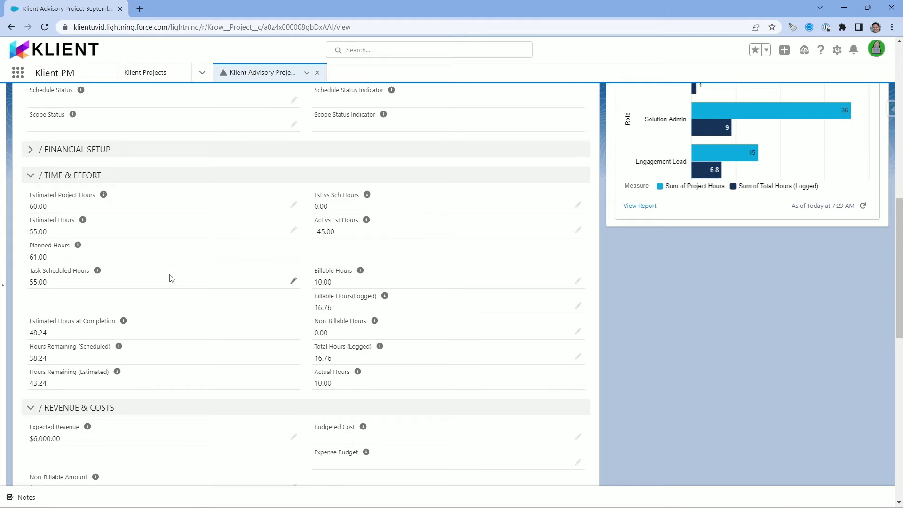
scroll(172, 277, down, 1)
scroll(171, 278, up, 2)
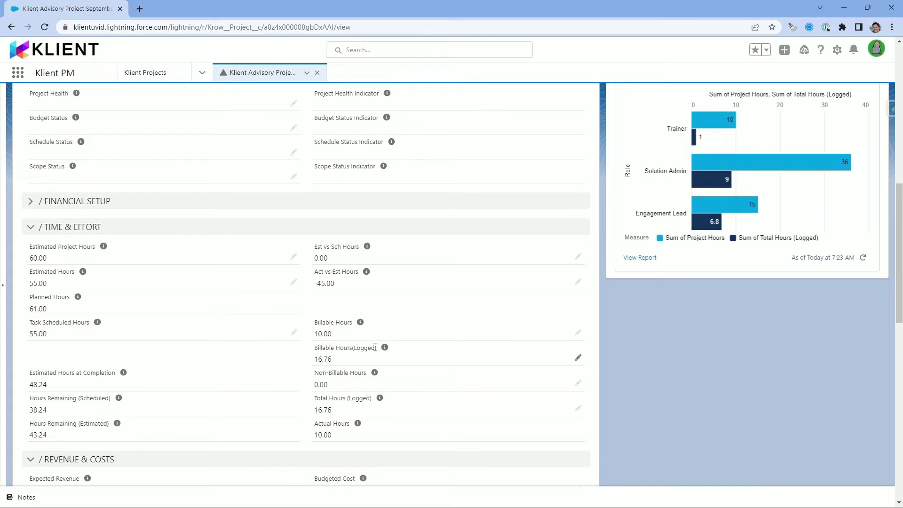
scroll(400, 341, down, 1)
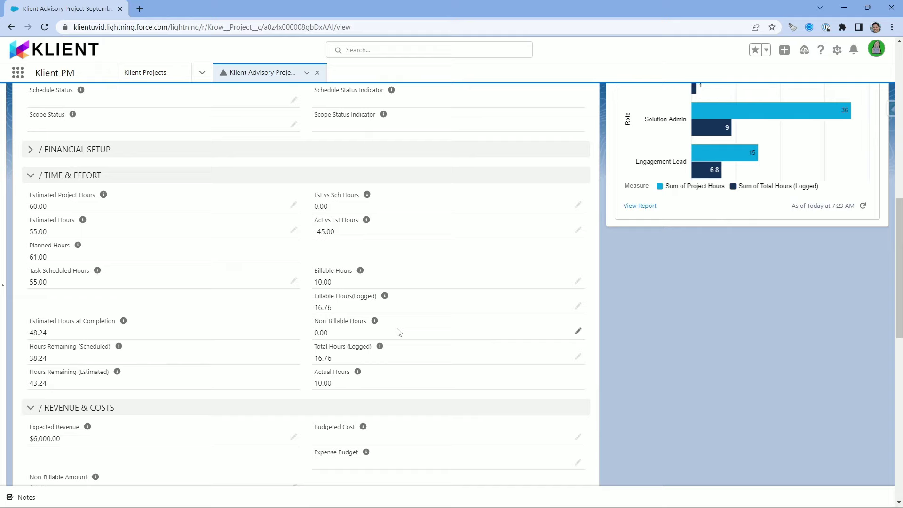
Step: Examine the project's Revenue & Costs fields, check its related Expenses list, and return to the project record
scroll(399, 333, down, 1)
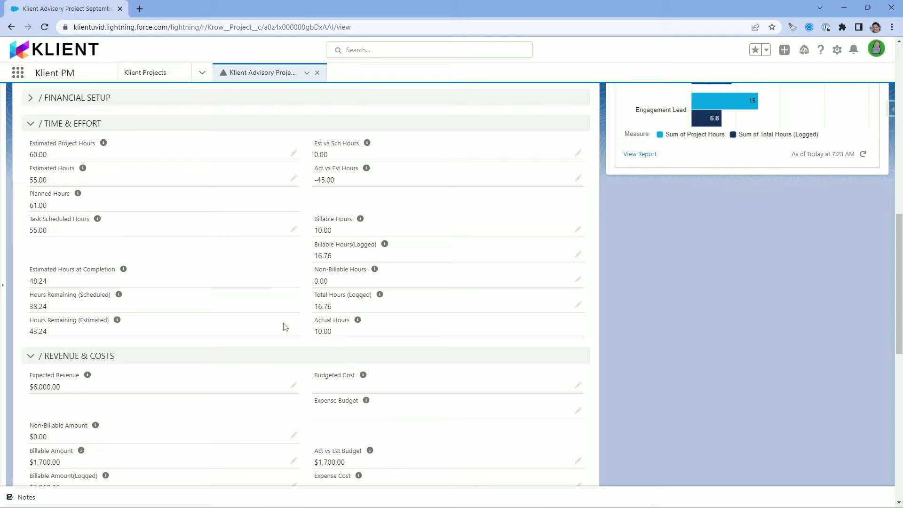
scroll(287, 326, down, 5)
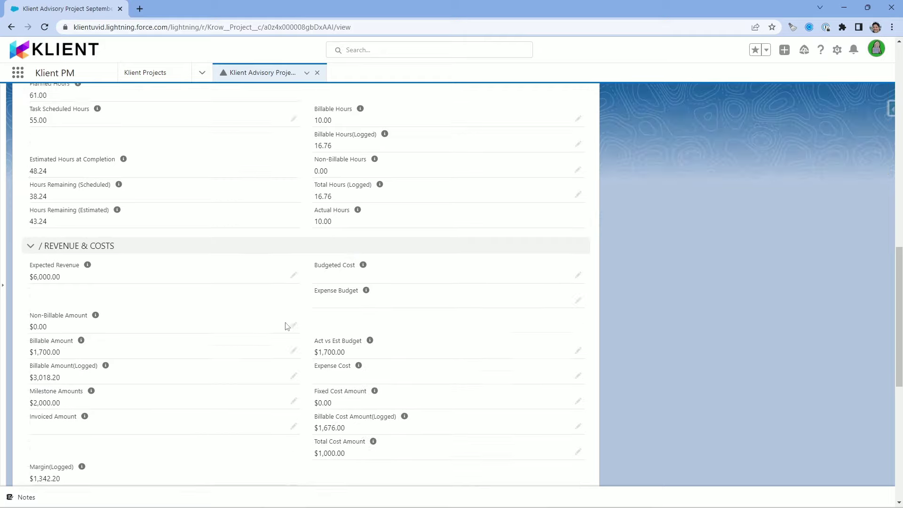
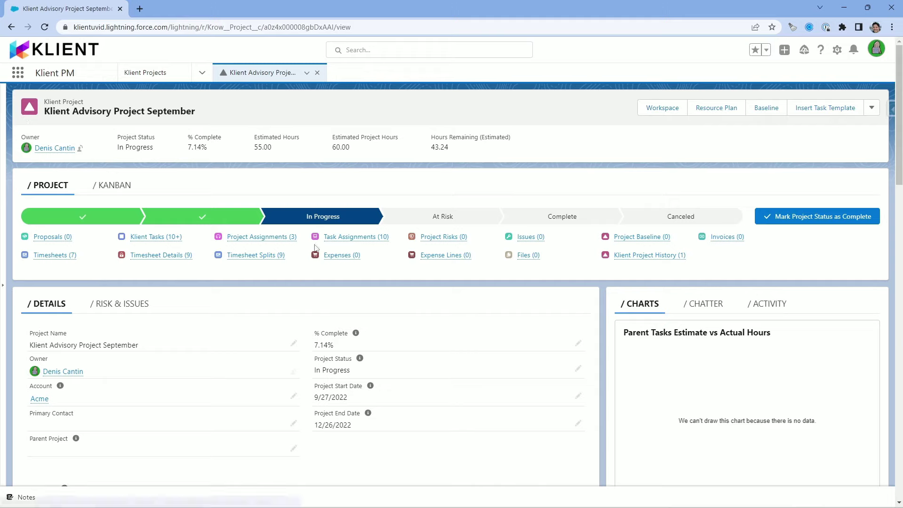
click(338, 256)
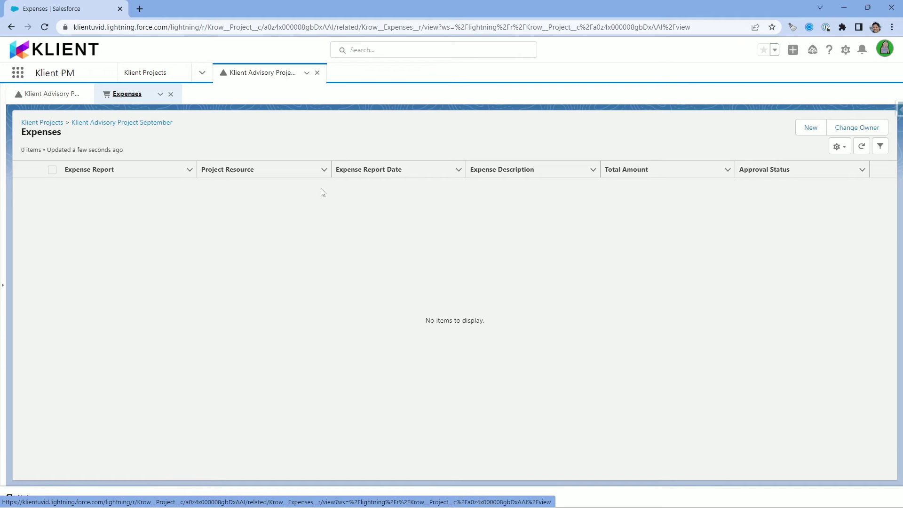
click(51, 96)
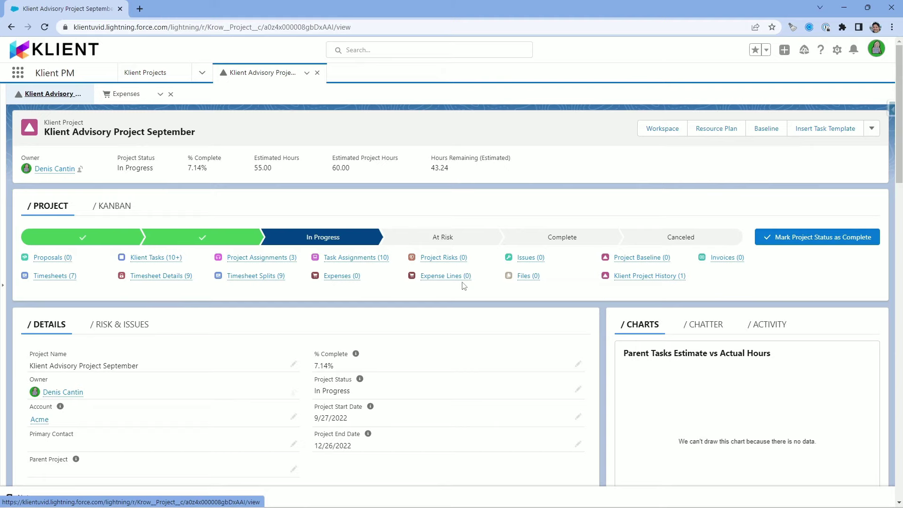
Step: Start a new expense from the project's Expenses list and set the Solution Architect as its project resource
click(339, 277)
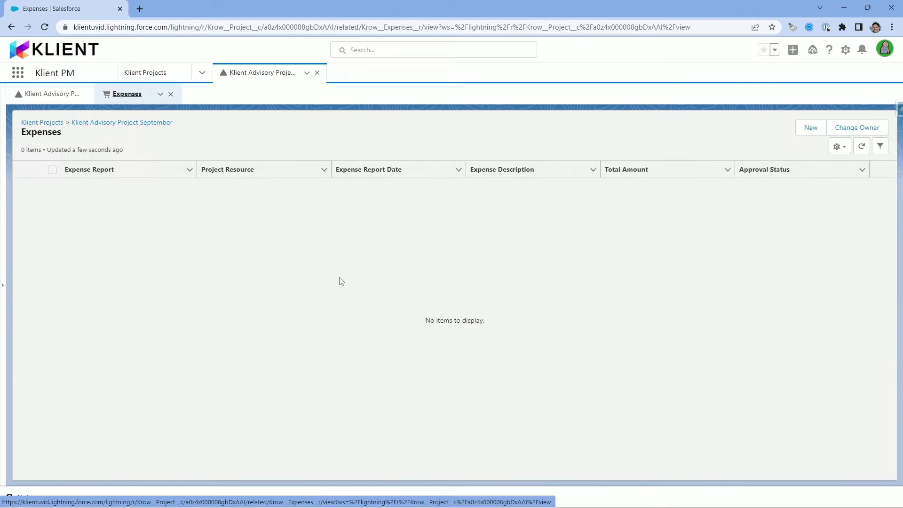
click(807, 128)
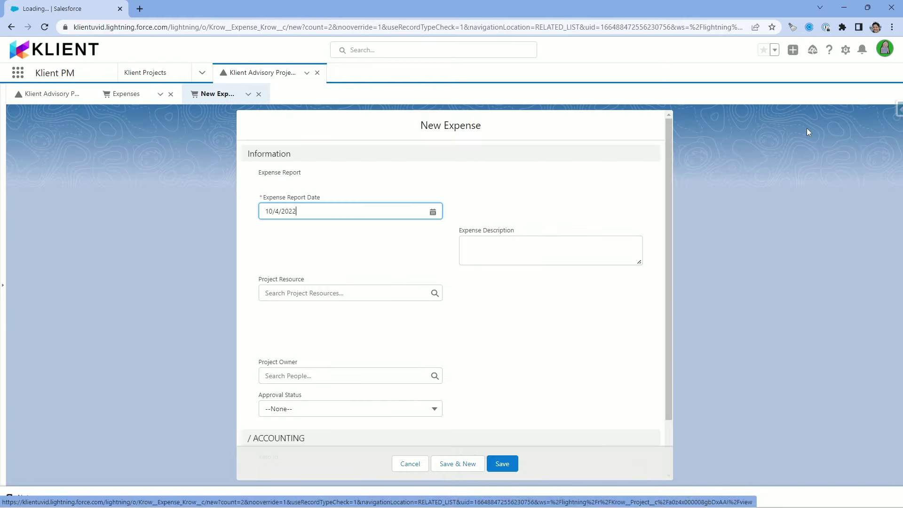
click(325, 292)
text(jenny)
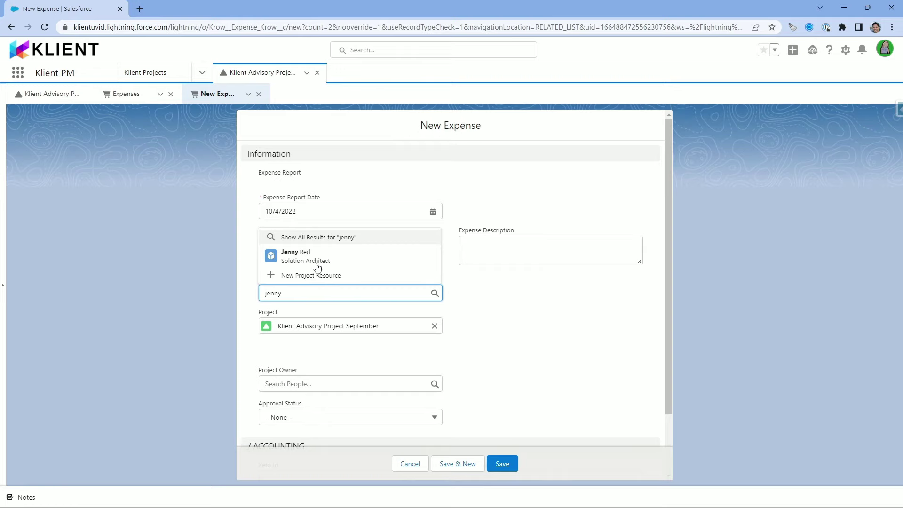
click(313, 256)
scroll(501, 304, down, 2)
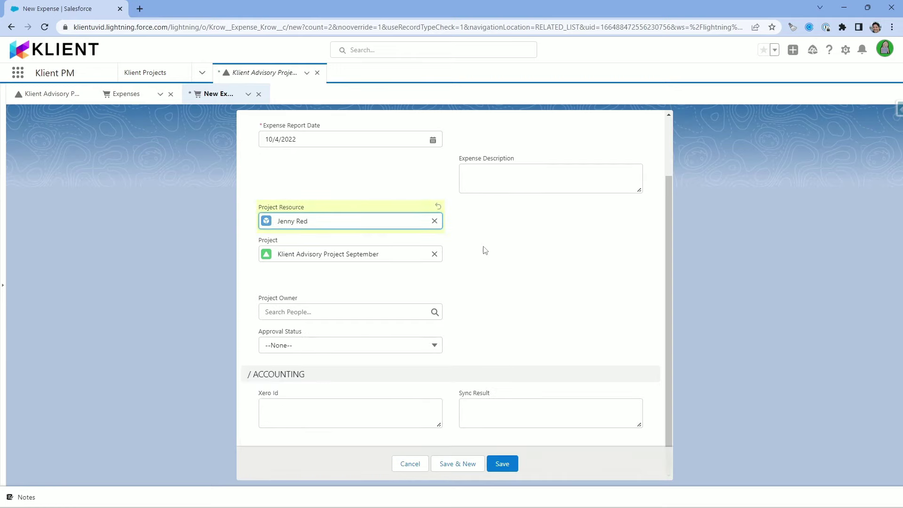
Step: Describe the expense as Business Trip to L.A., fill in the project owner's name, and save the expense
click(502, 177)
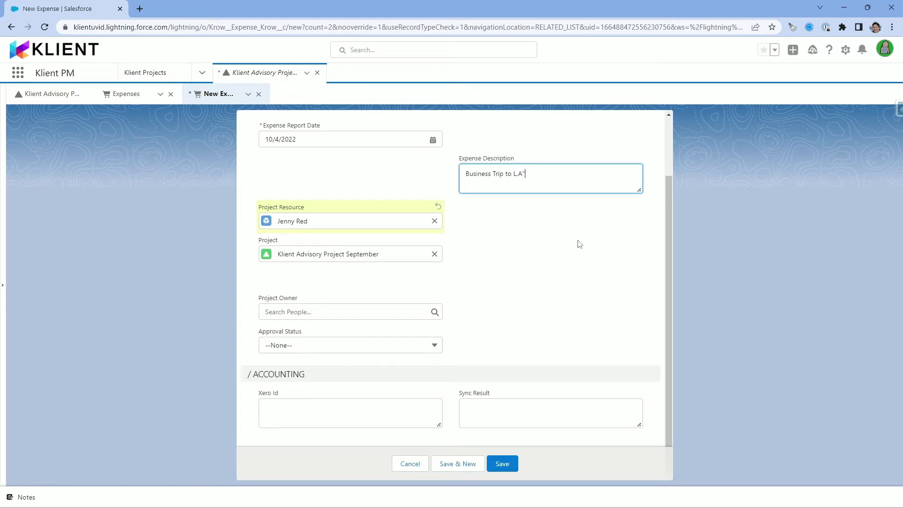
click(522, 259)
click(318, 312)
text(Rox)
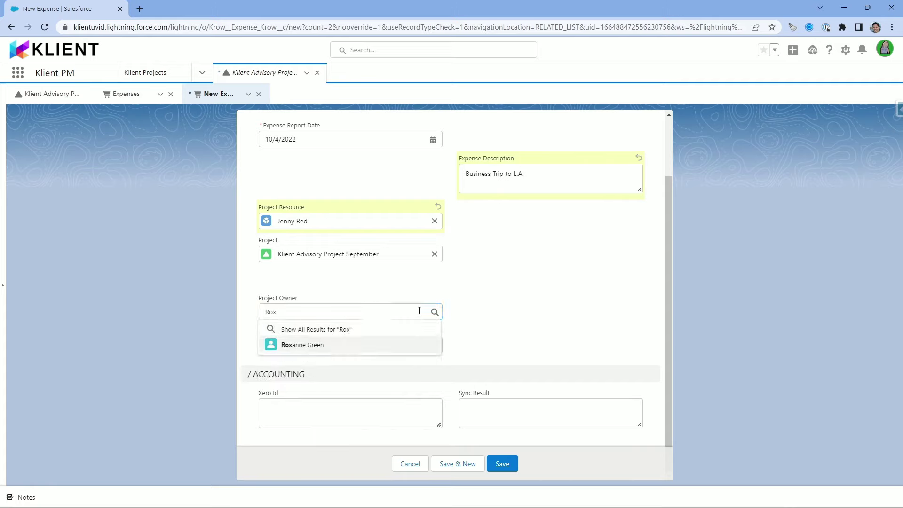
click(314, 347)
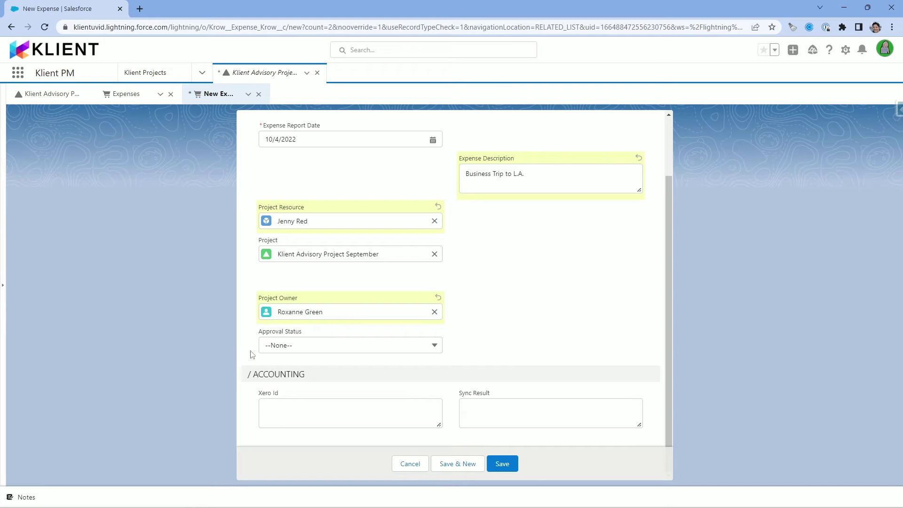
click(498, 466)
click(506, 467)
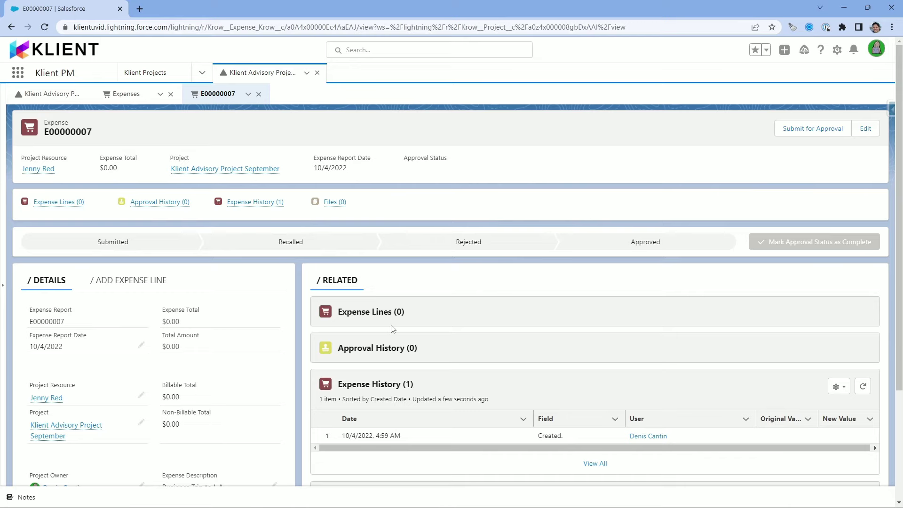
Step: Review the saved expense's details, including its project owner, description and system information
scroll(257, 367, down, 2)
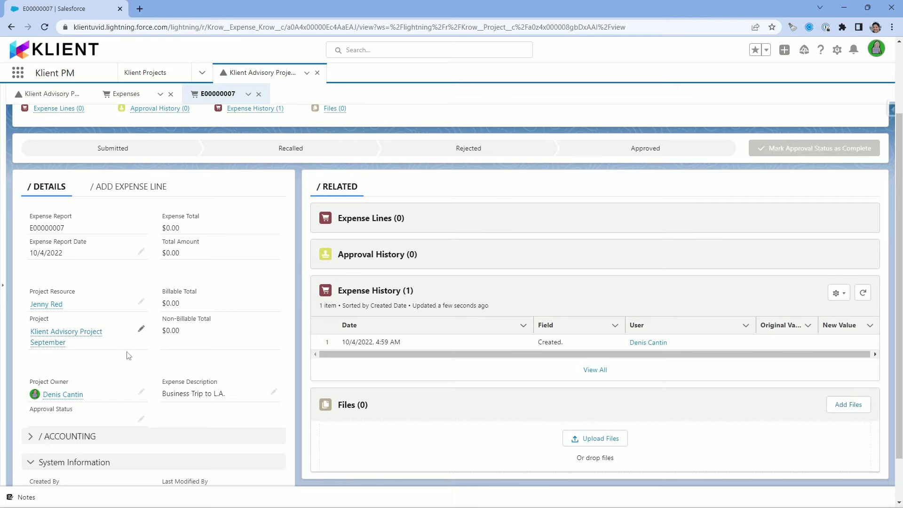
scroll(129, 357, down, 1)
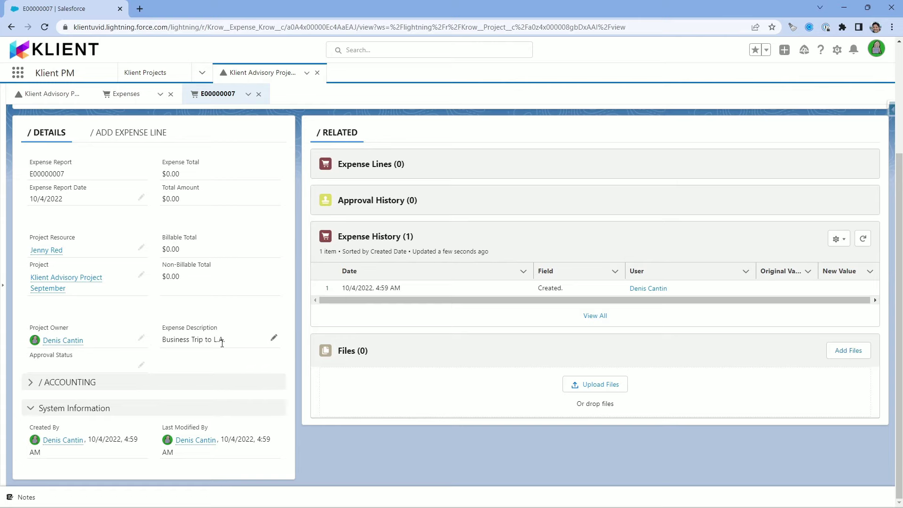
scroll(167, 349, up, 3)
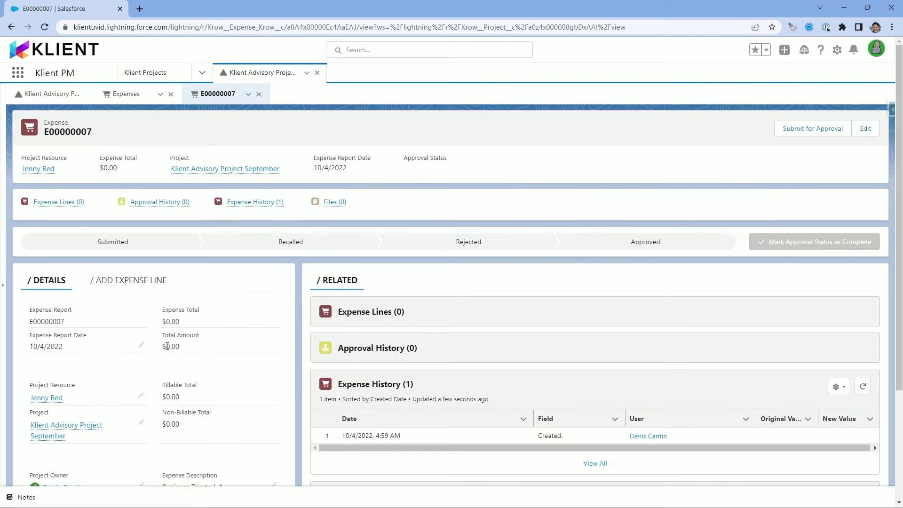
Step: Fill in a Lodging expense line with an amount of 75, keeping it billable and reimbursable
click(139, 287)
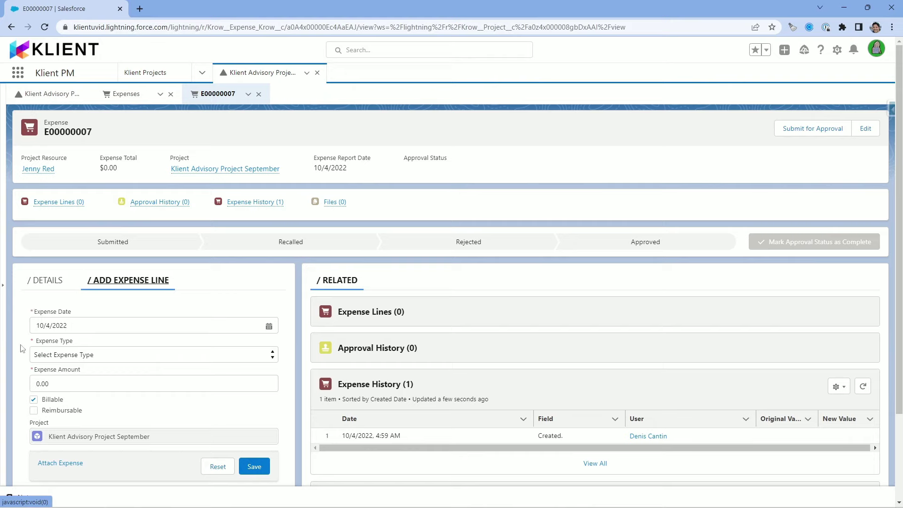
scroll(56, 336, down, 1)
click(273, 309)
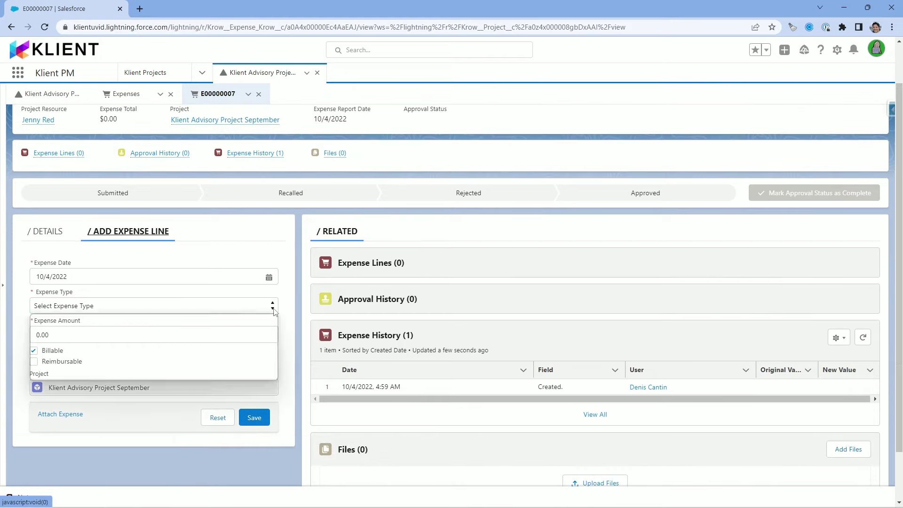
click(266, 343)
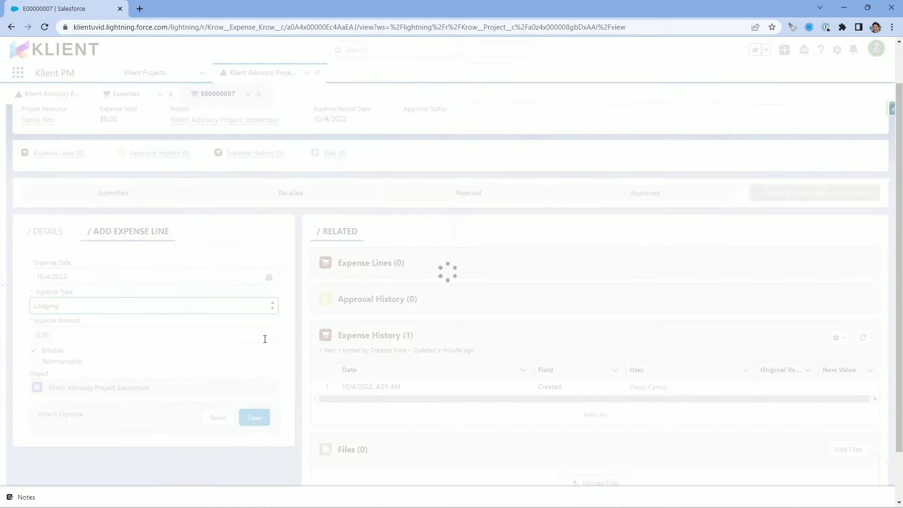
click(91, 335)
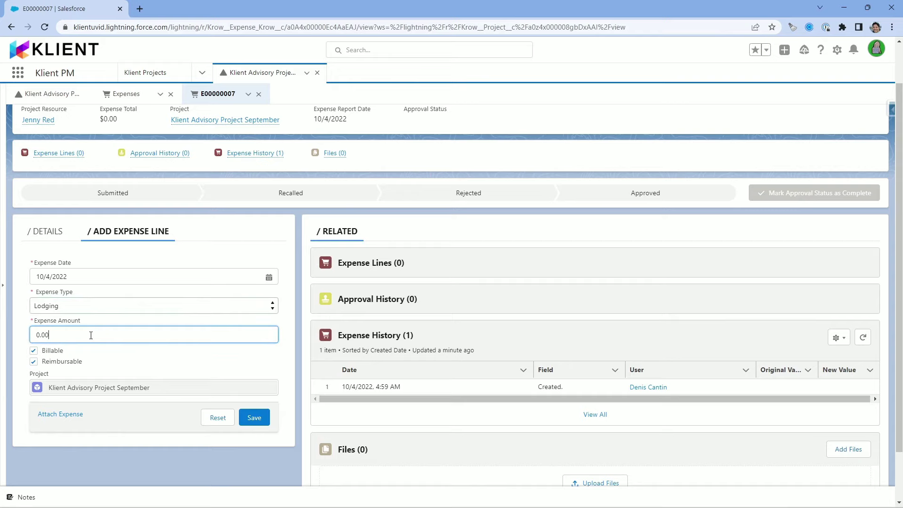
drag(32, 336, 23, 335)
text(75)
click(21, 335)
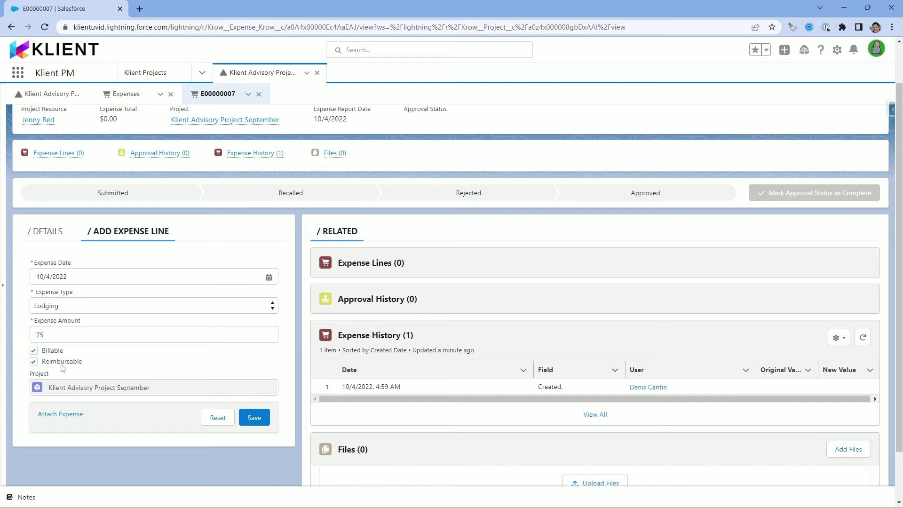
click(34, 362)
scroll(22, 355, down, 1)
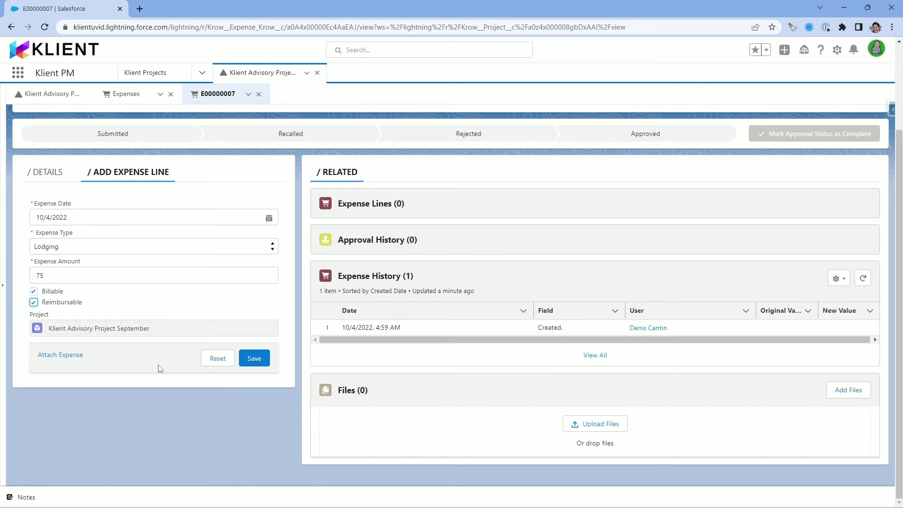
Step: Attach the existing KLIENT file to the Lodging expense line and save the line
click(76, 360)
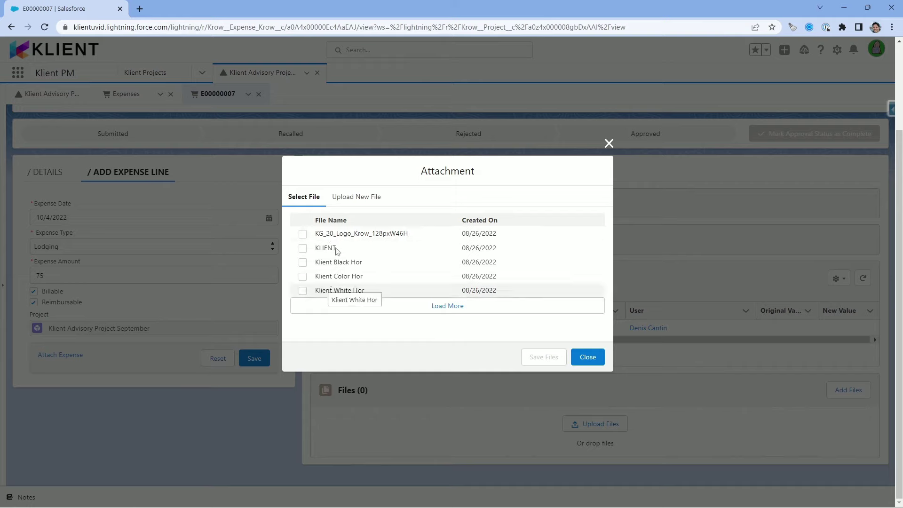
click(348, 199)
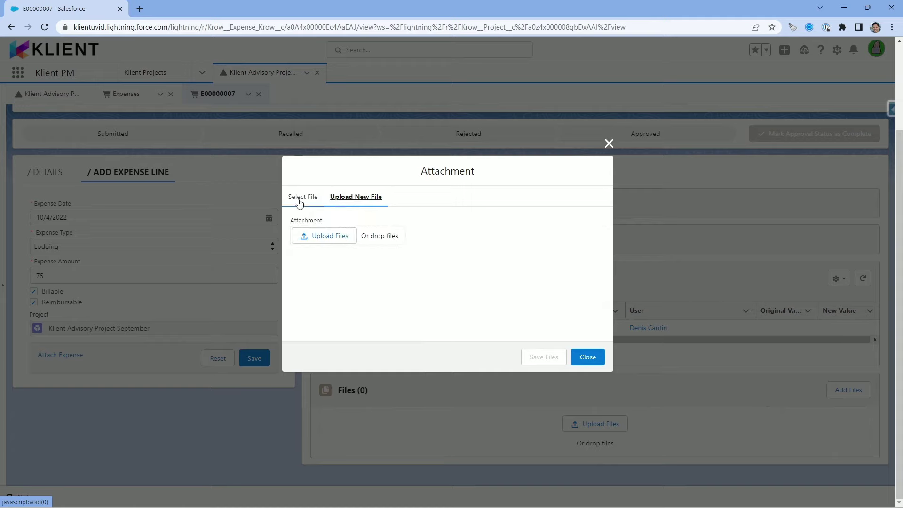
click(299, 203)
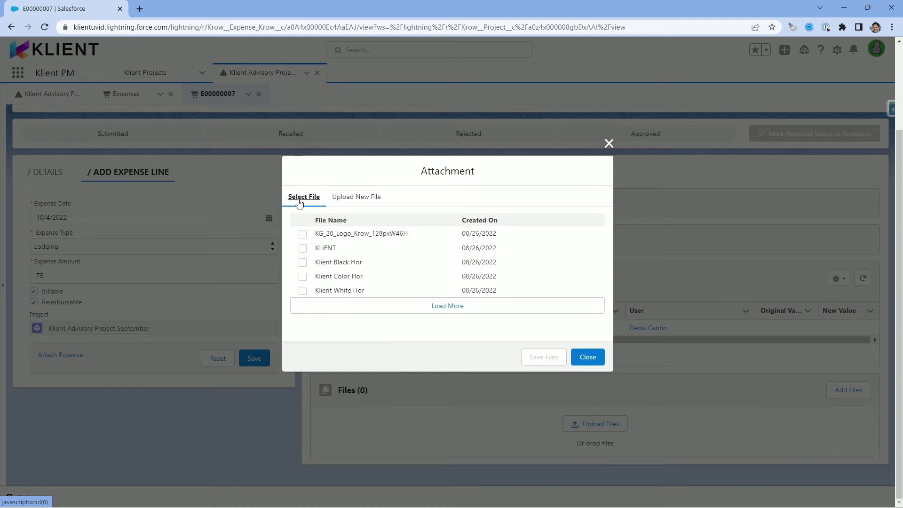
click(303, 247)
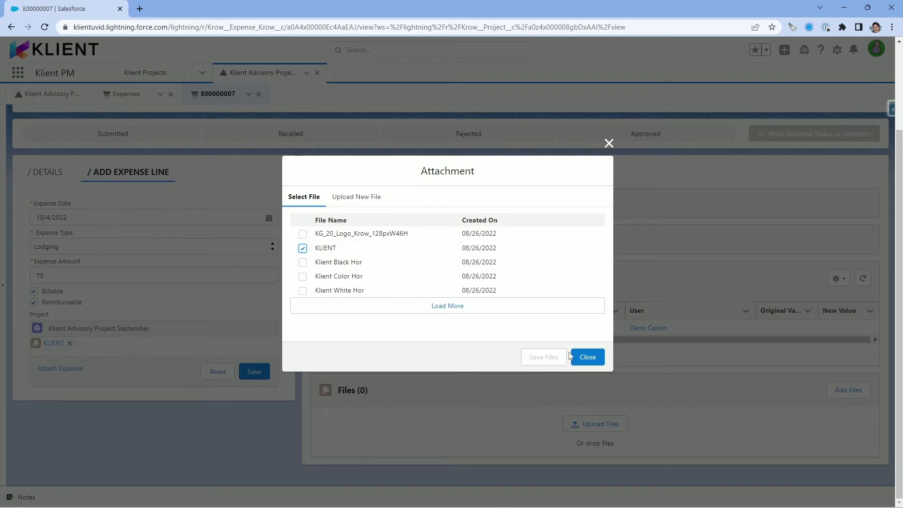
click(586, 357)
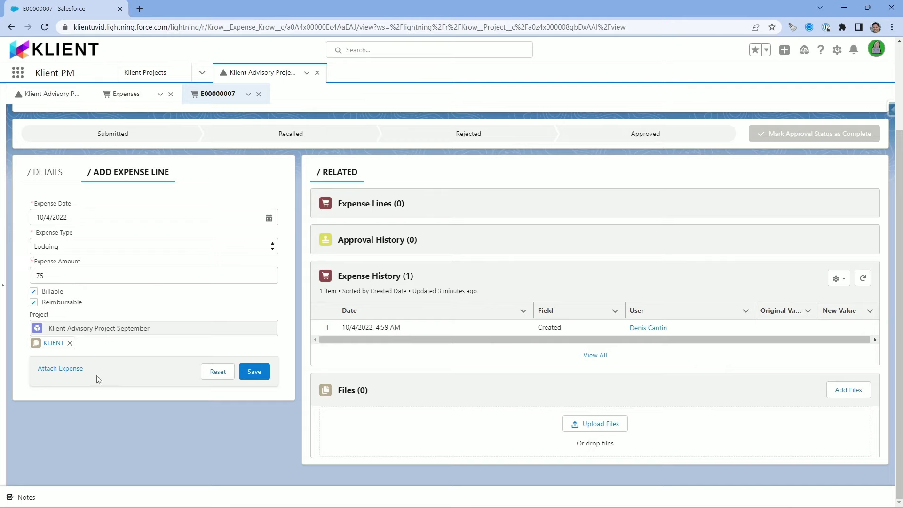
click(256, 371)
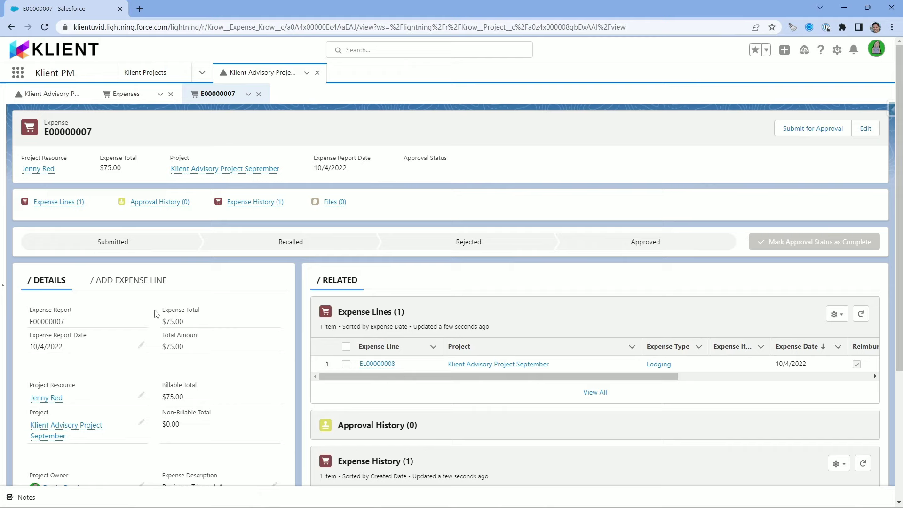
Step: Fill in a Meals expense line with an amount of 50 and try to save it without a receipt
click(126, 285)
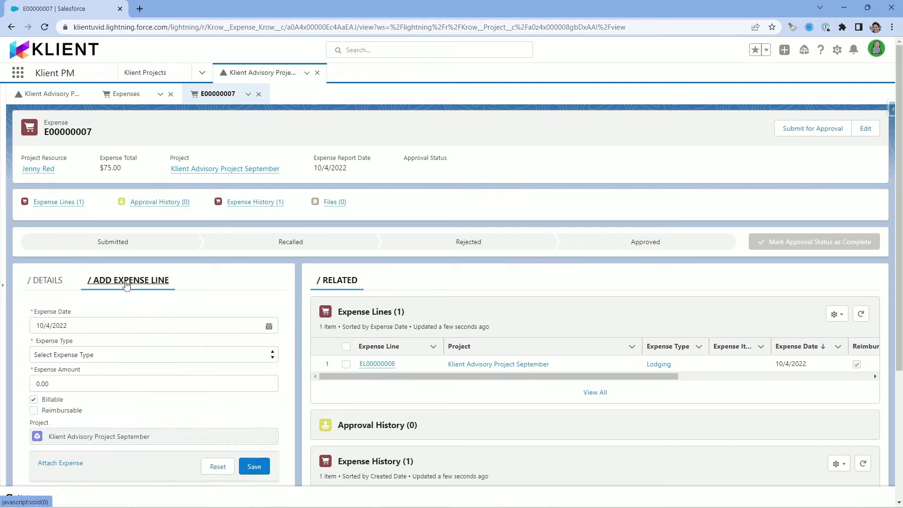
click(91, 357)
click(81, 397)
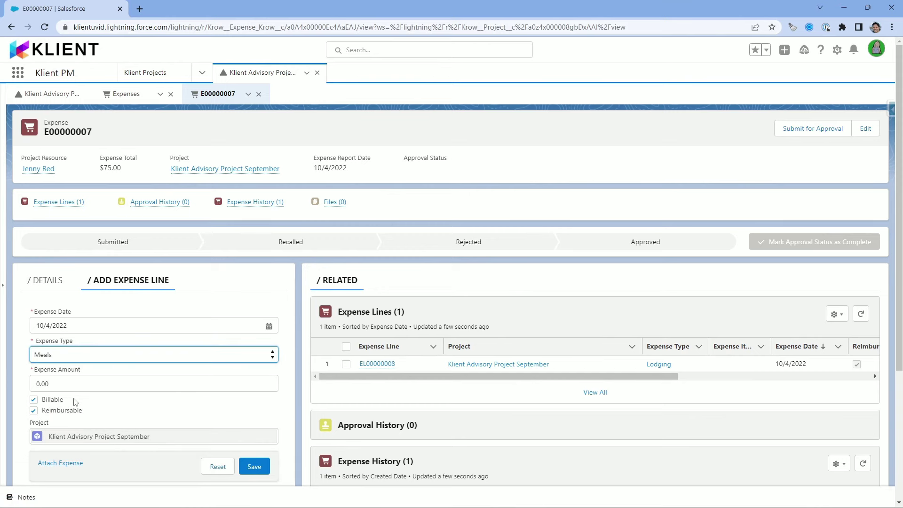
key(Tab)
text(50)
click(117, 407)
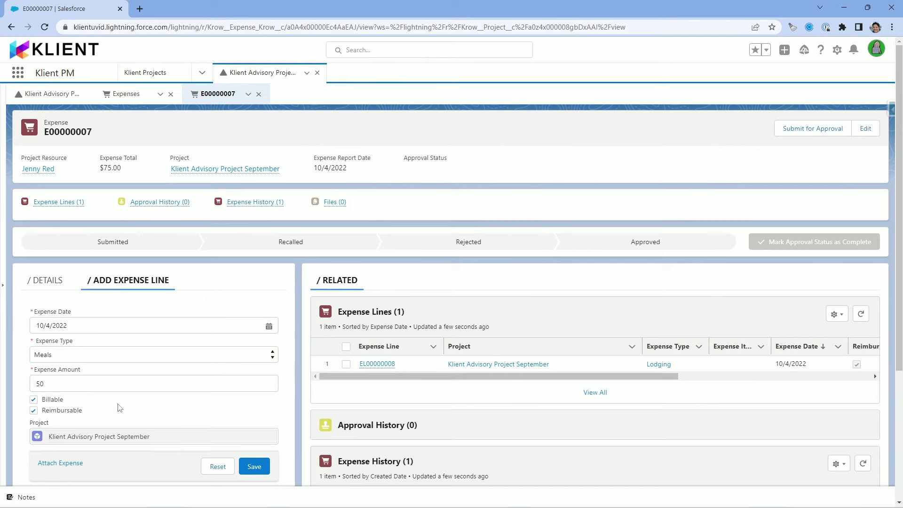
scroll(119, 407, down, 2)
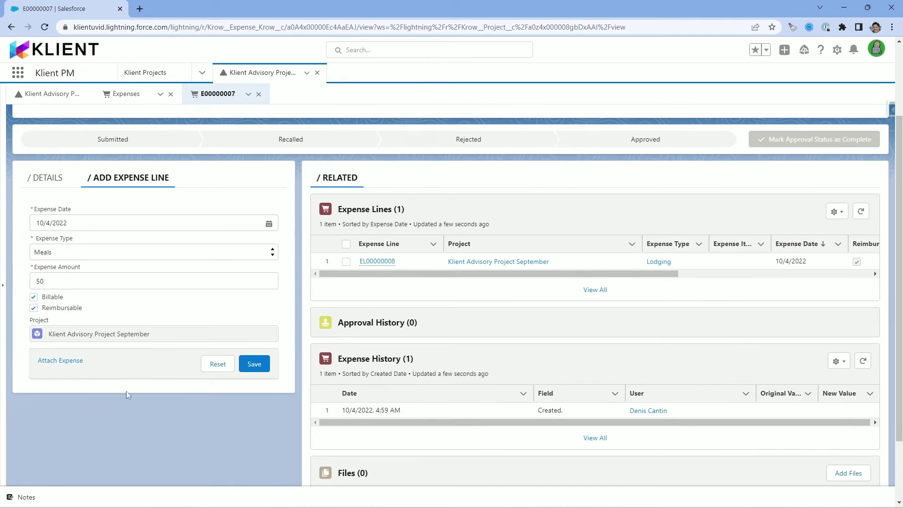
click(256, 367)
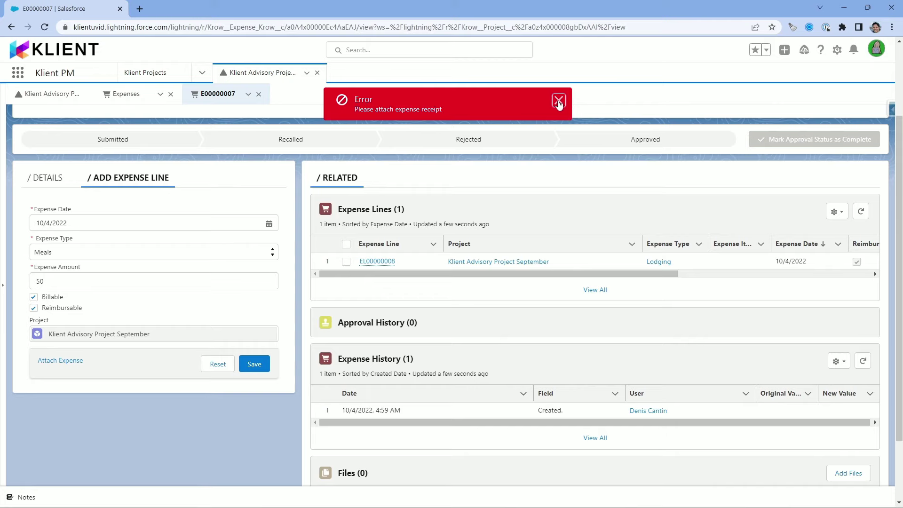
click(559, 100)
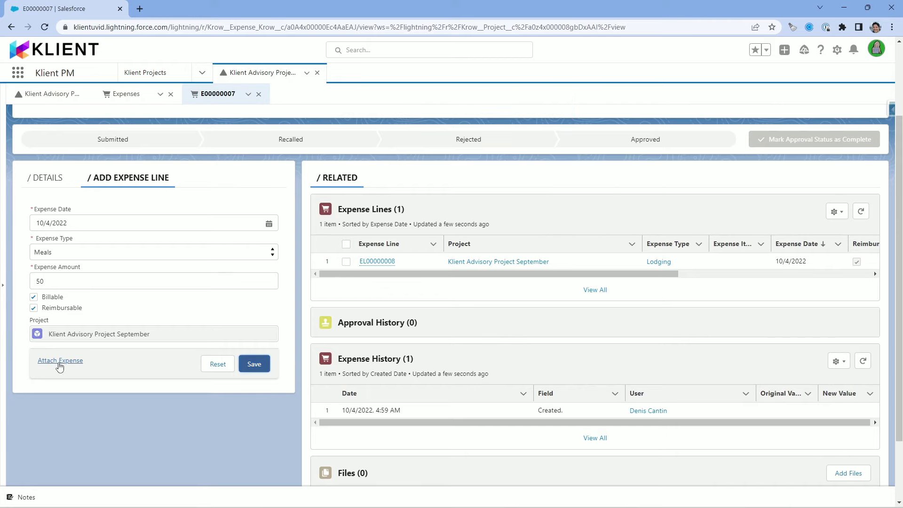
Step: Attach the existing Klient Black Hor file to the Meals expense line and save the line
click(60, 361)
click(302, 262)
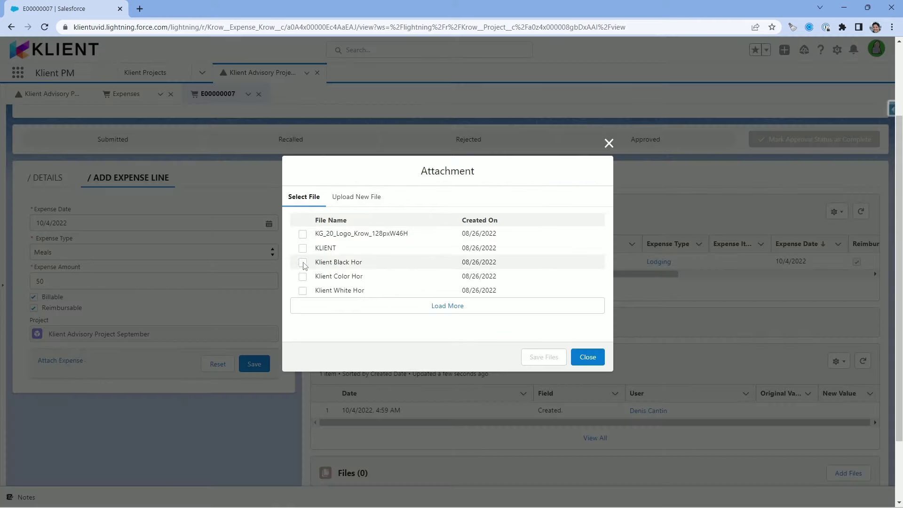
click(588, 358)
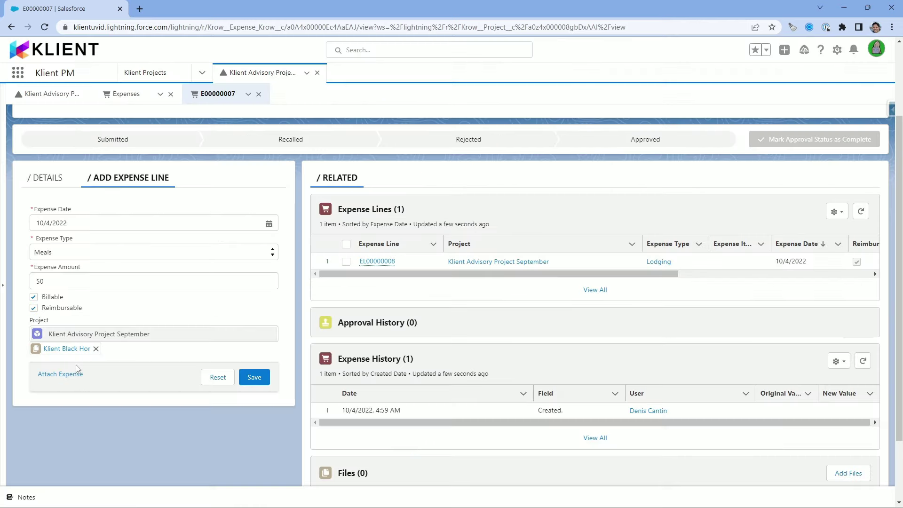
click(255, 379)
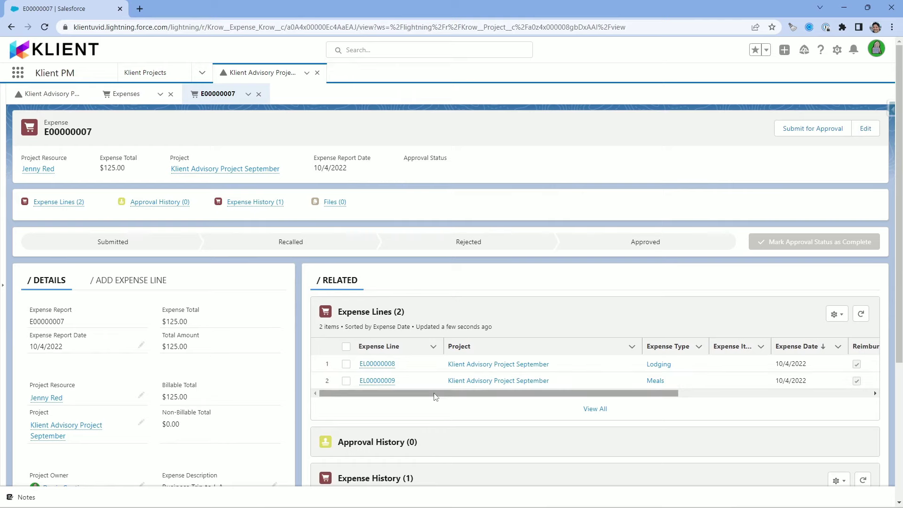
Step: Review the expense report's totals, its expense lines and the related history and files
scroll(310, 410, down, 2)
scroll(309, 411, down, 1)
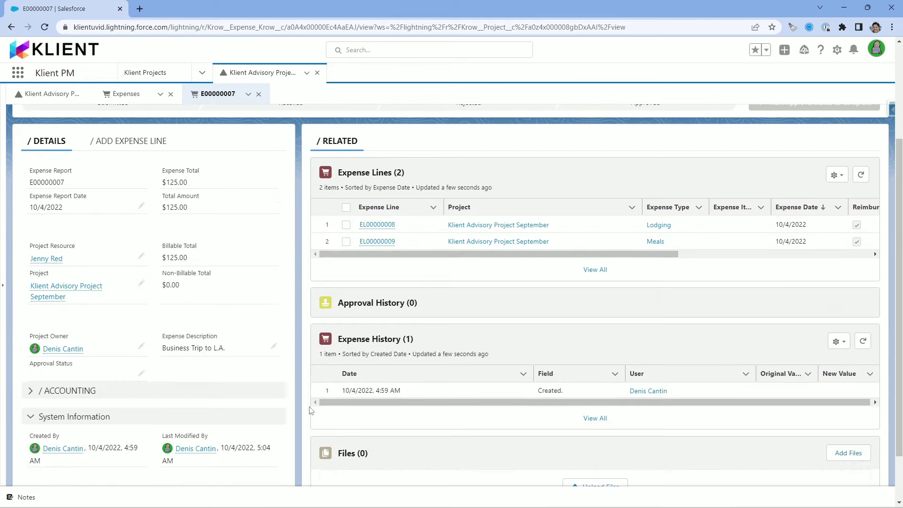
scroll(310, 409, down, 1)
scroll(310, 407, up, 1)
scroll(310, 407, up, 3)
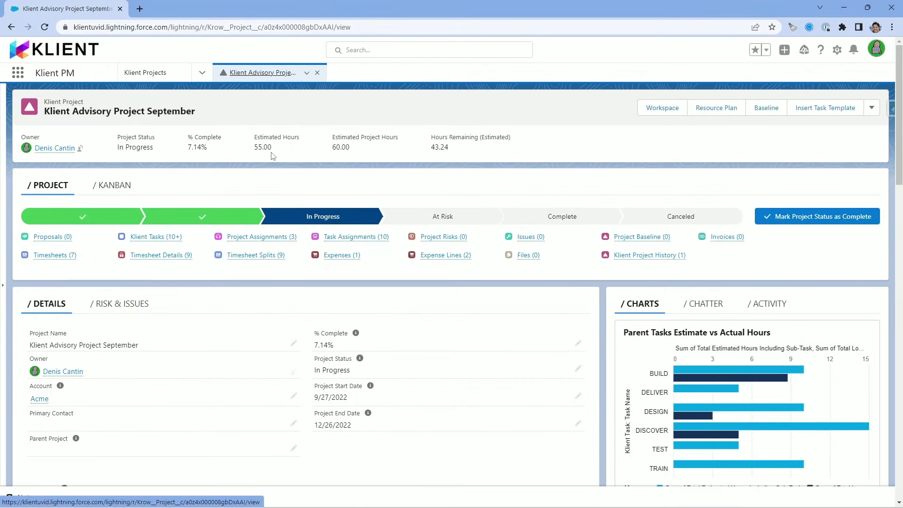
Step: Open Generate Invoices and keep the invoice search set to Project
click(202, 72)
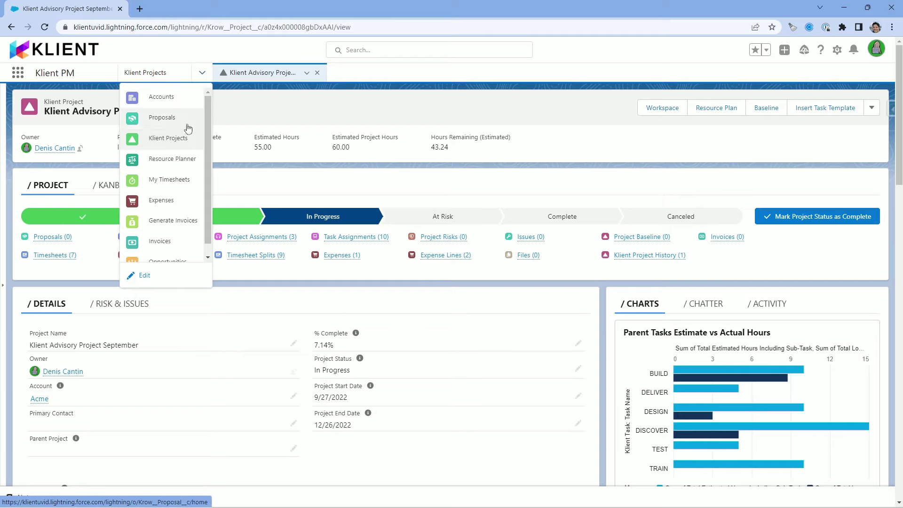
click(168, 220)
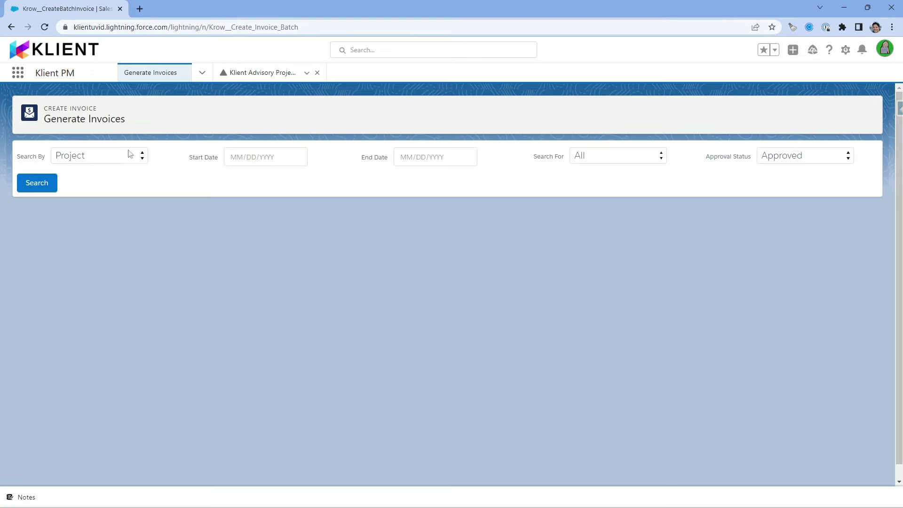
click(140, 158)
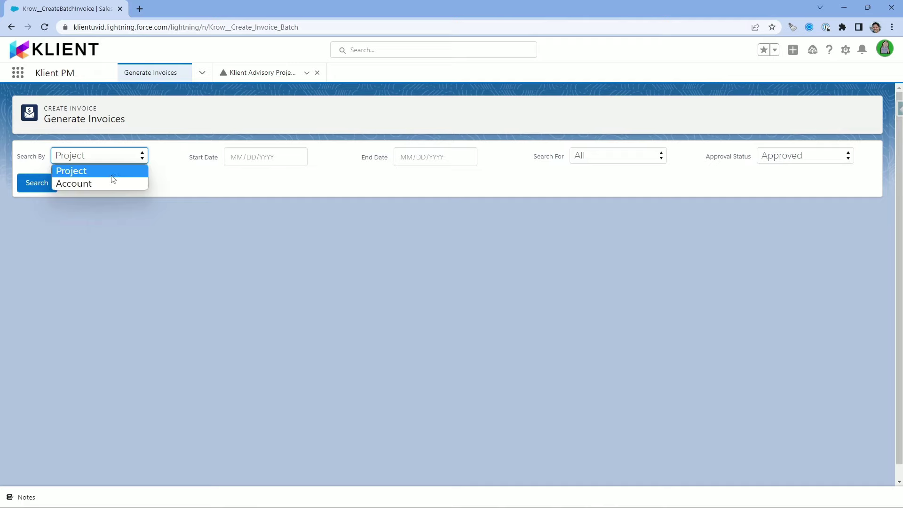
click(184, 179)
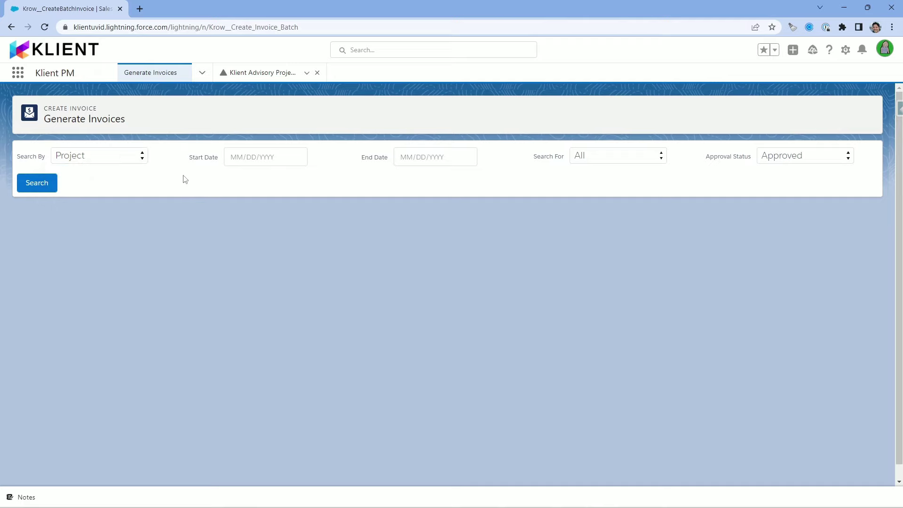
Step: Set the invoice search period from 8/1/2022 to 10/31/2022
click(244, 160)
click(234, 177)
click(234, 178)
click(251, 203)
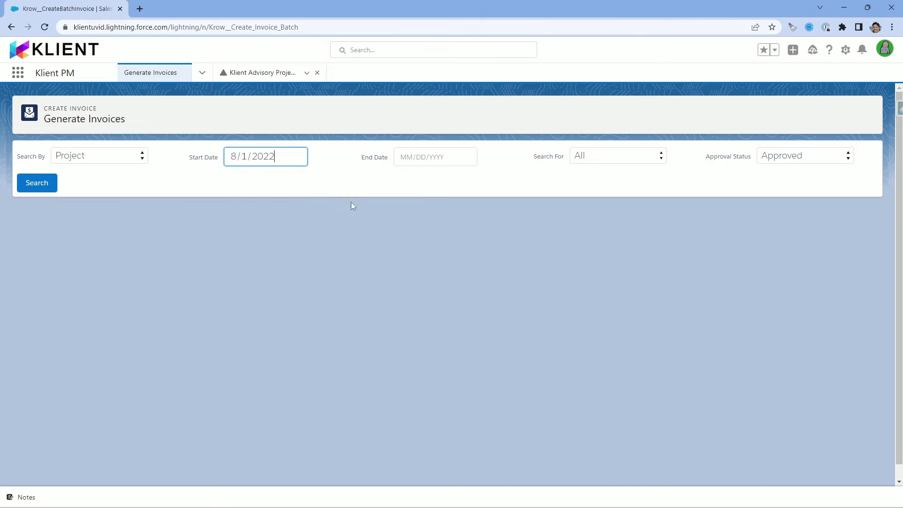
click(414, 158)
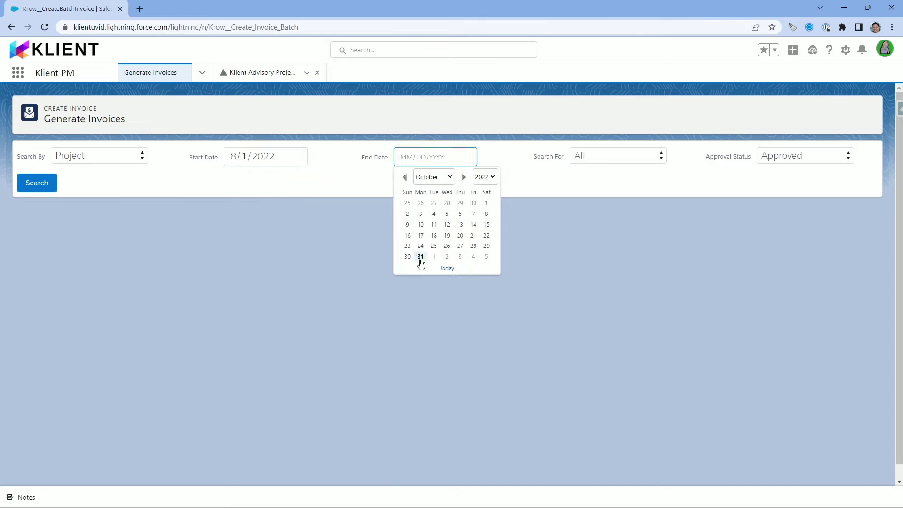
click(420, 257)
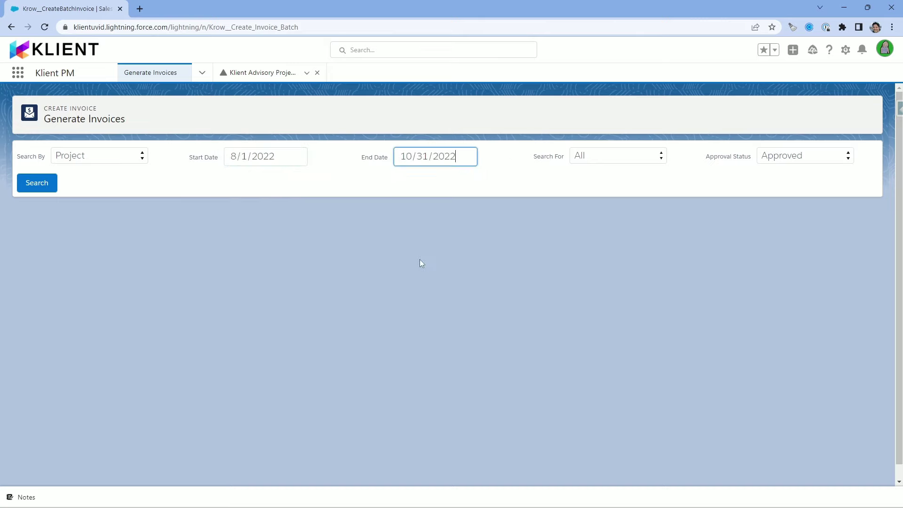
Step: Search for all billable item types with approval status Approved
click(659, 156)
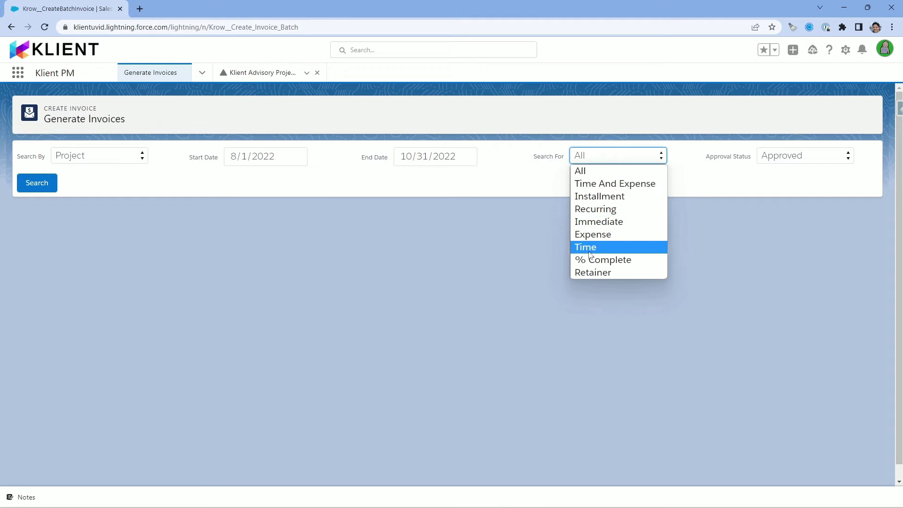
click(536, 188)
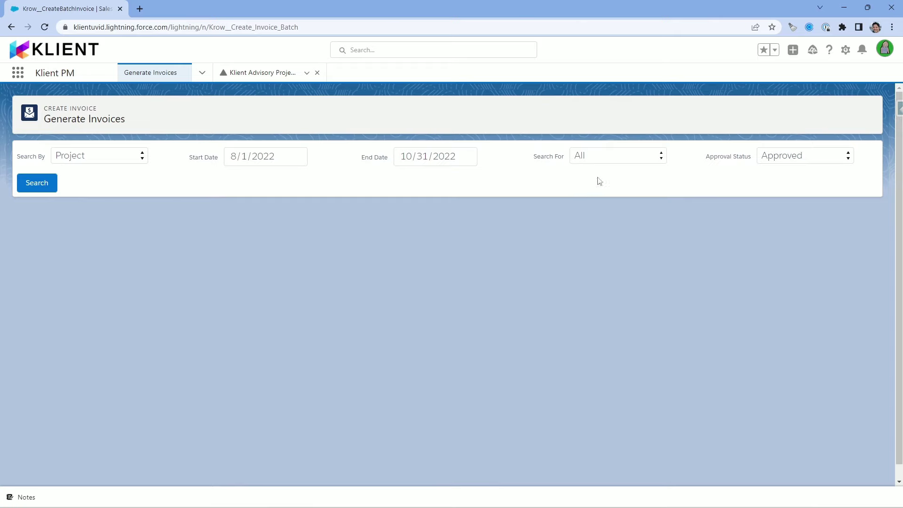
click(795, 160)
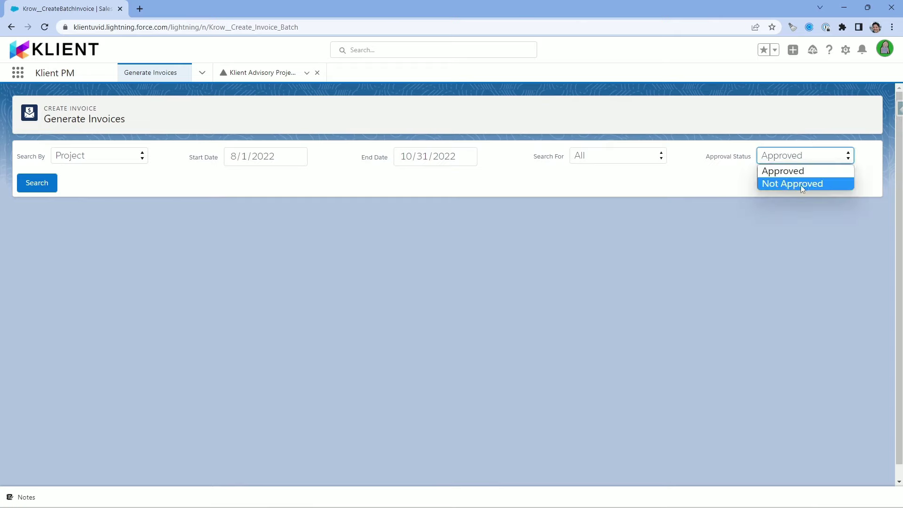
click(783, 172)
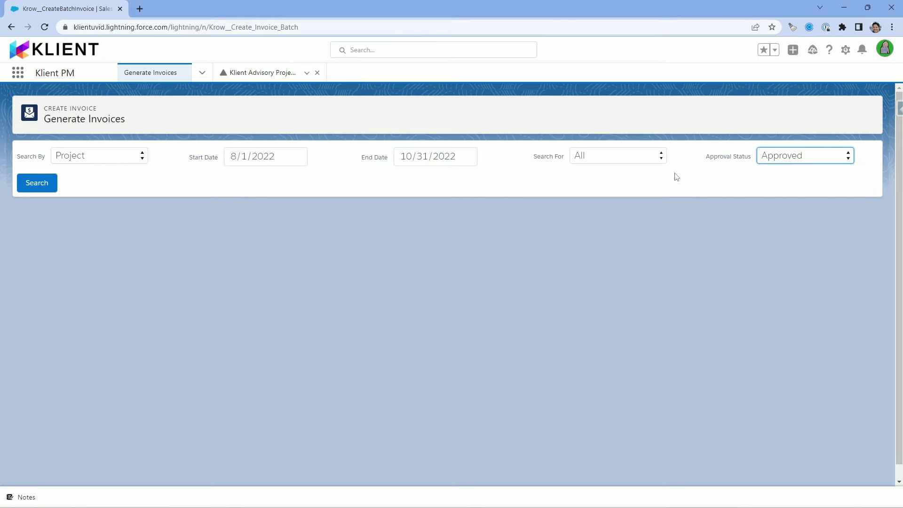
click(47, 186)
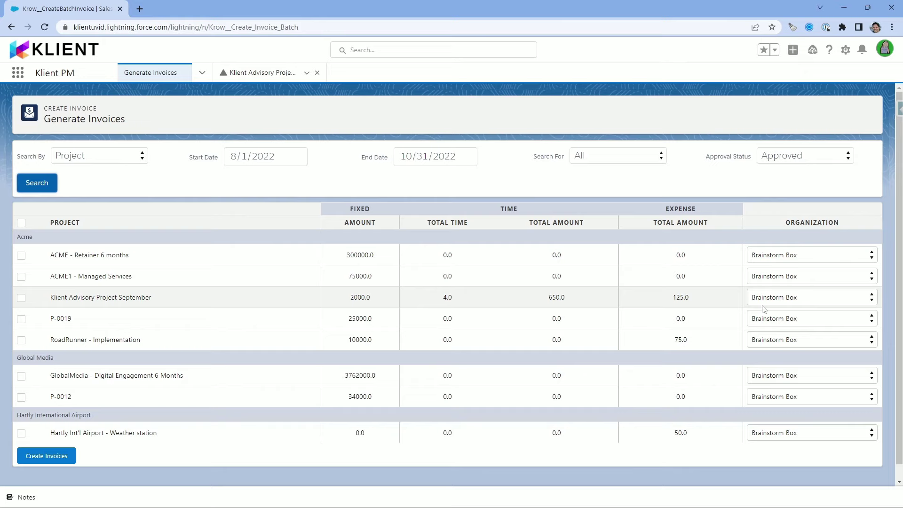
Step: Check the organization choices for Klient Advisory Project September, keeping Brainstorm Box
click(865, 302)
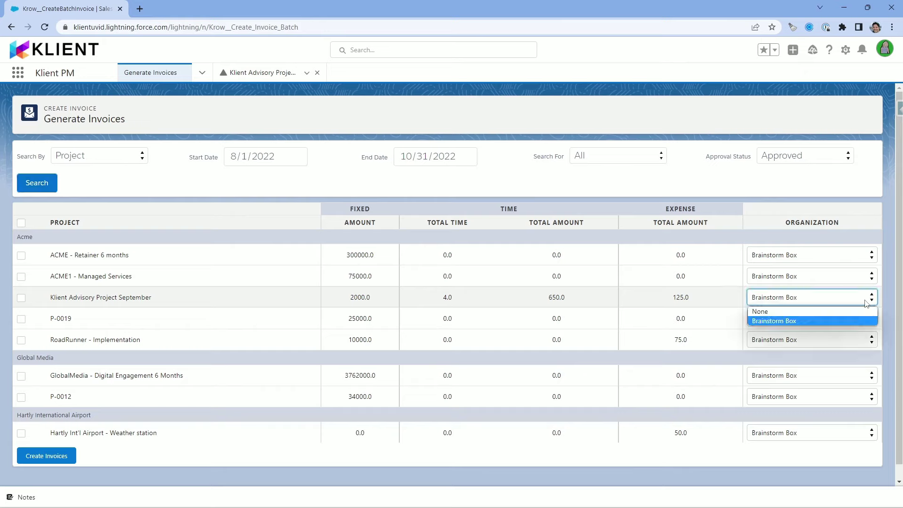
click(865, 301)
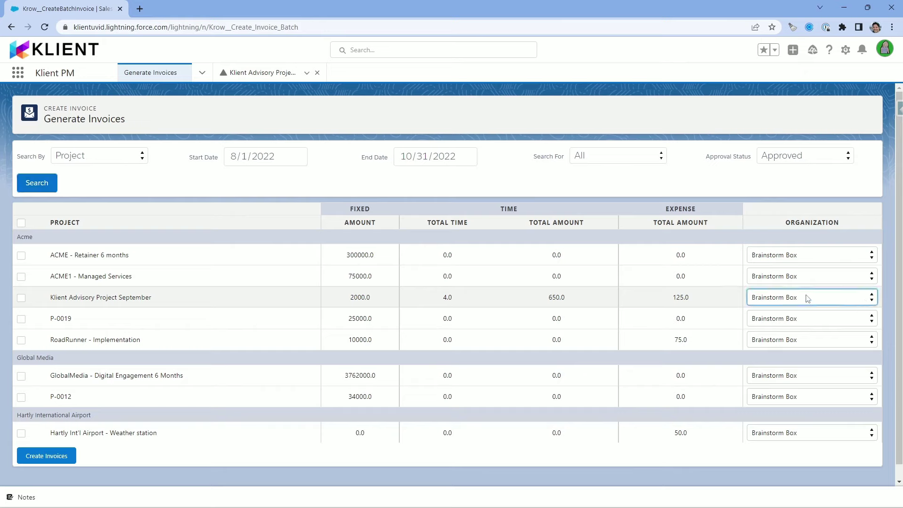
click(742, 306)
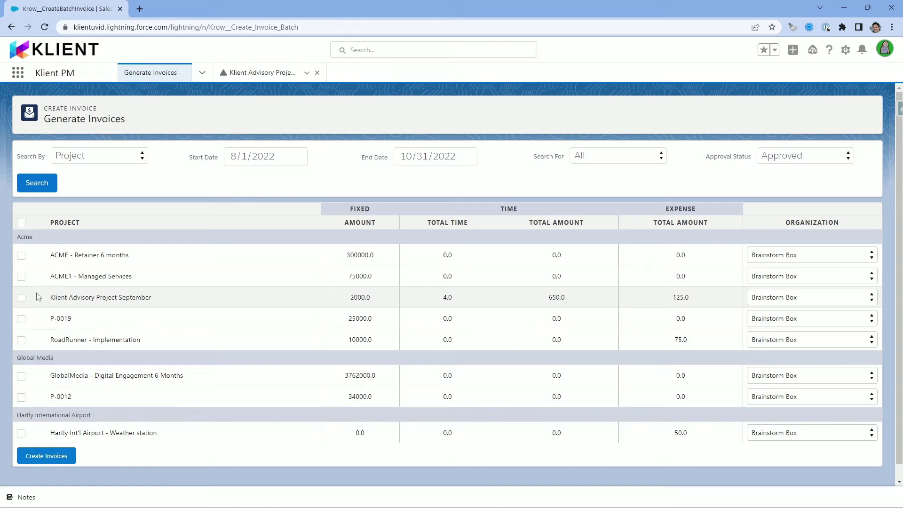
Step: Create the invoice for Klient Advisory Project September only and open the created invoice record
click(21, 298)
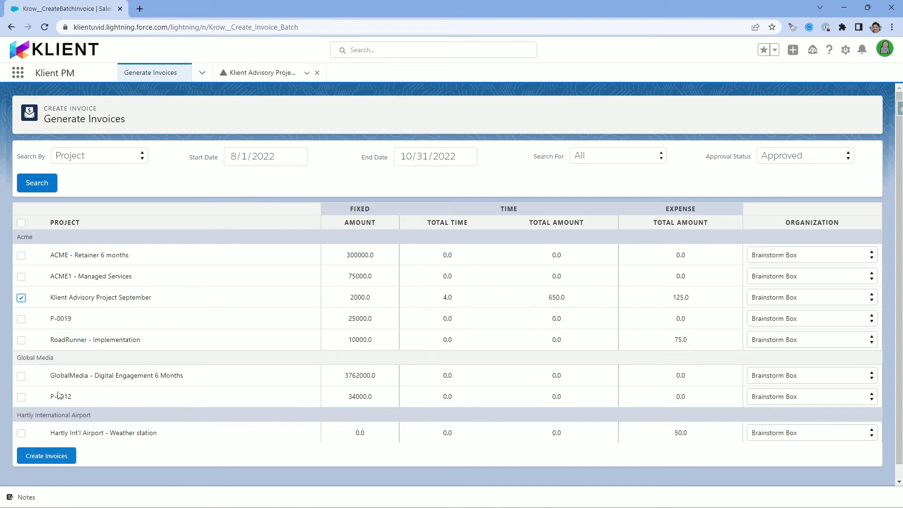
click(57, 457)
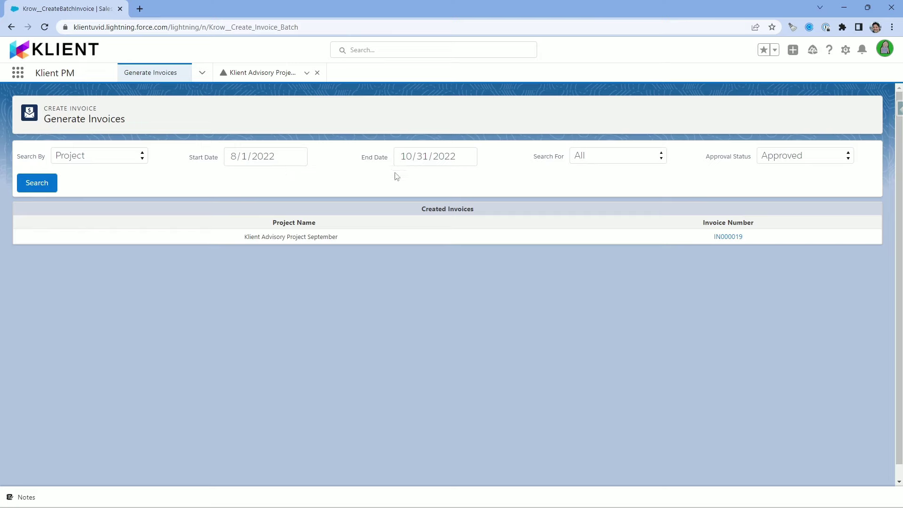
click(729, 240)
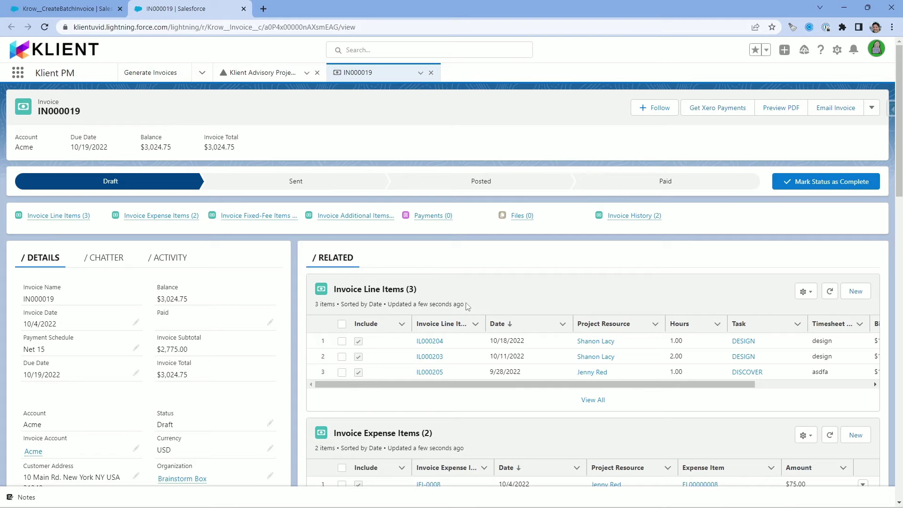
Step: Review the invoice's time line items, expense items and fixed-fee items
scroll(468, 307, down, 3)
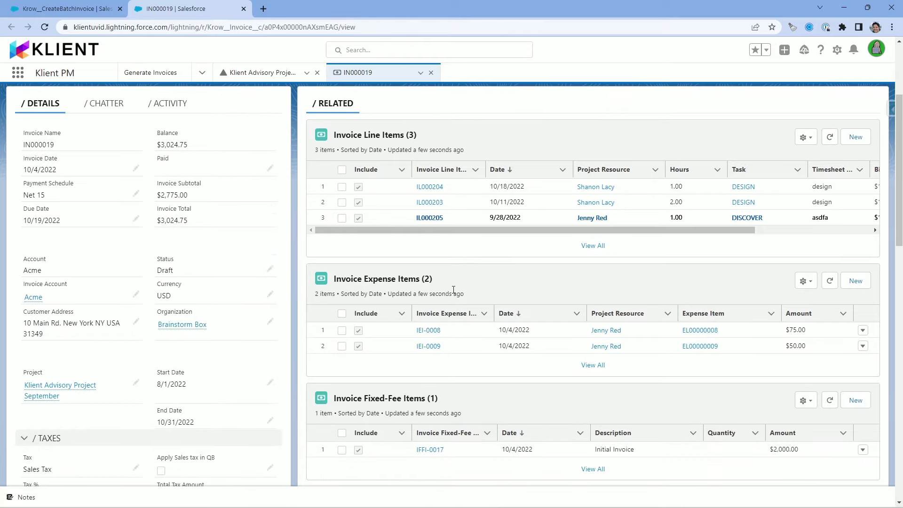
scroll(470, 292, down, 3)
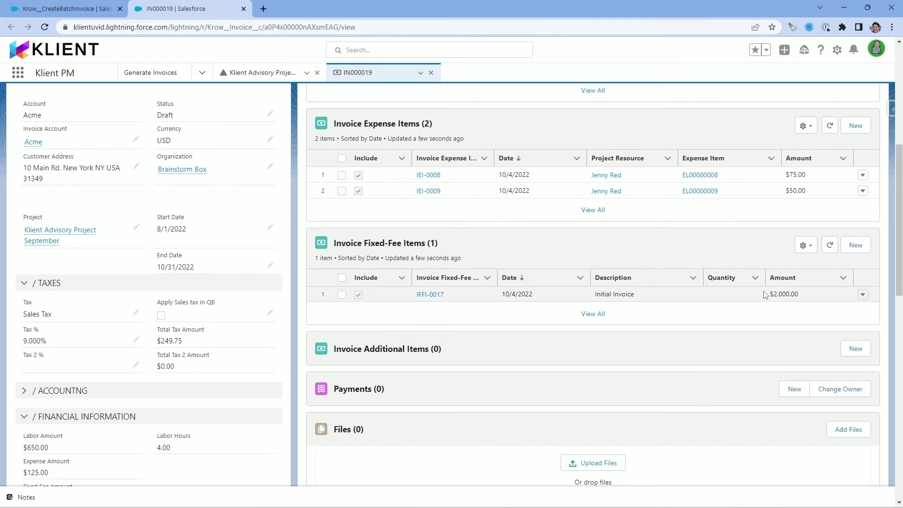
scroll(764, 295, up, 3)
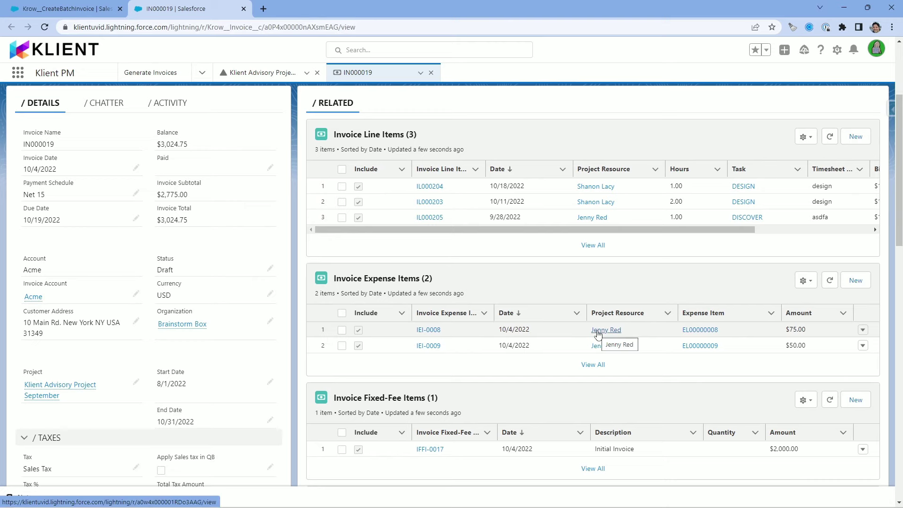
scroll(455, 312, up, 3)
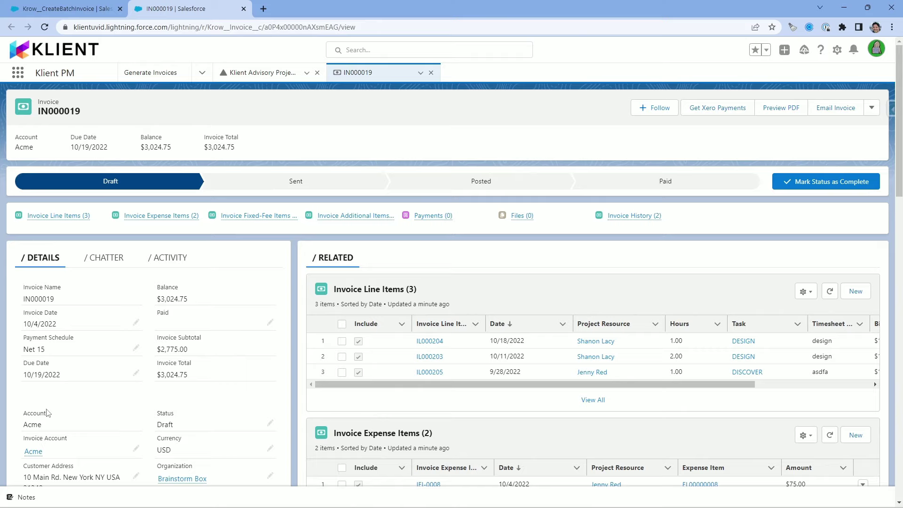
Step: Review the invoice's account, organization, date range and tax details, including the collapsed accounting section
scroll(47, 412, down, 3)
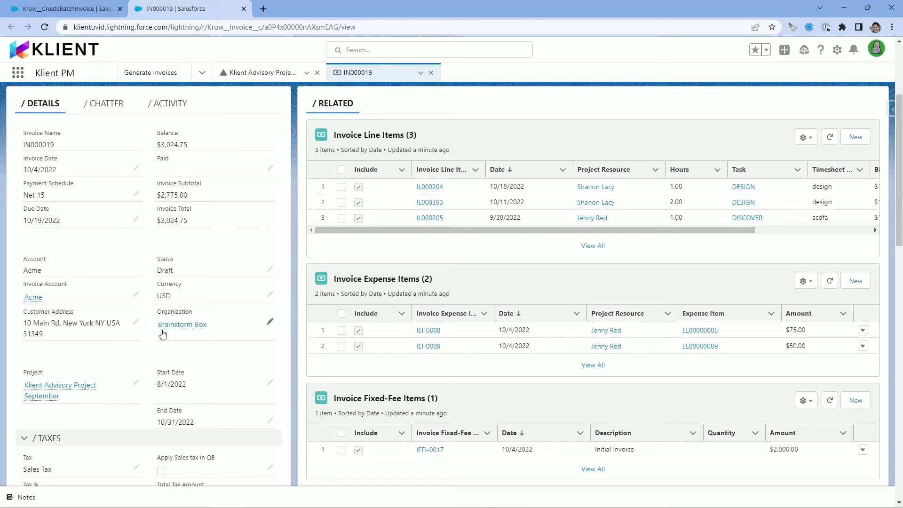
scroll(212, 333, down, 3)
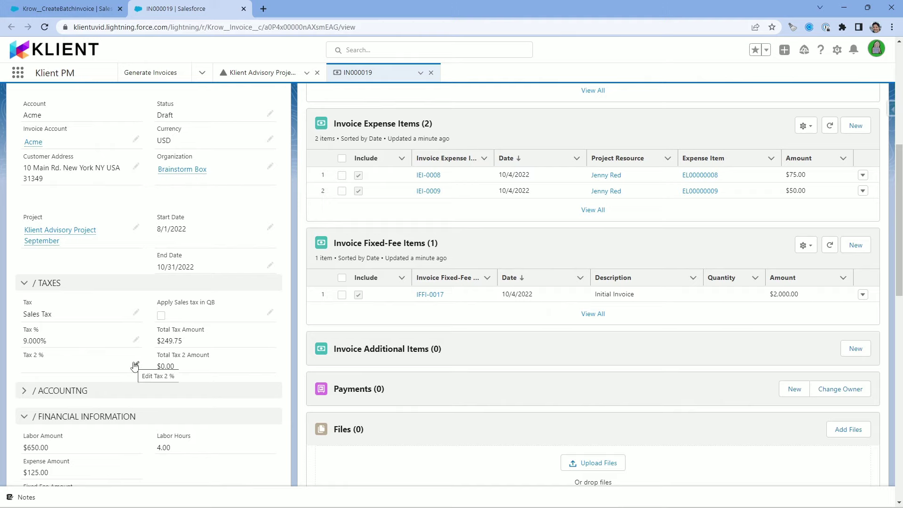
scroll(134, 366, down, 1)
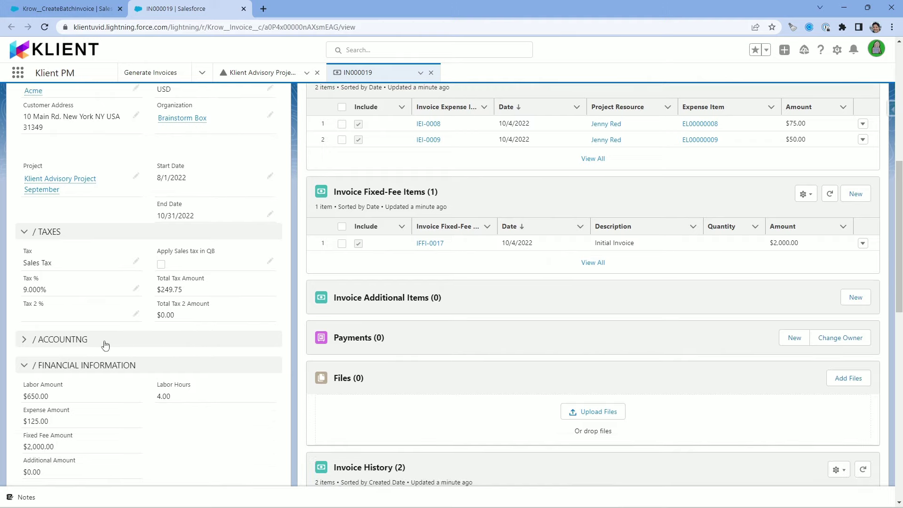
click(25, 342)
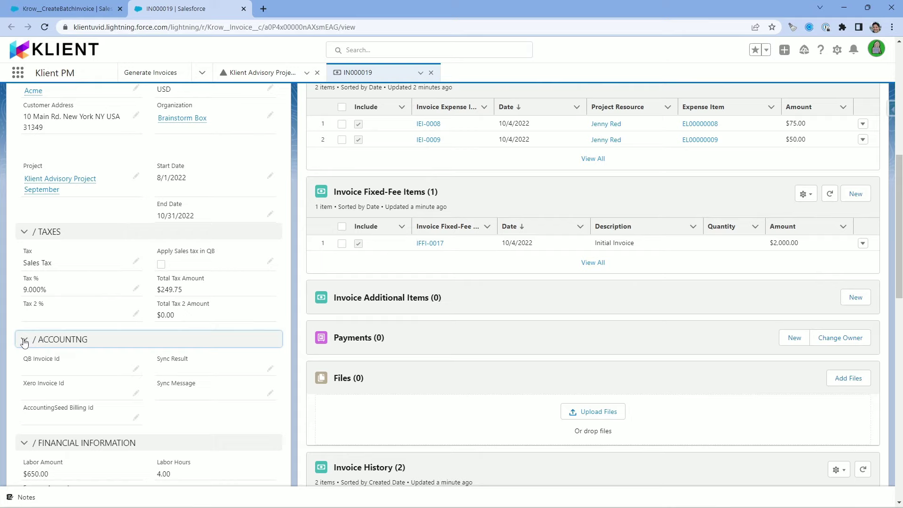
click(25, 342)
Step: Review the invoice's financial information, formatting options, notes, payment information and footer
scroll(30, 281, down, 2)
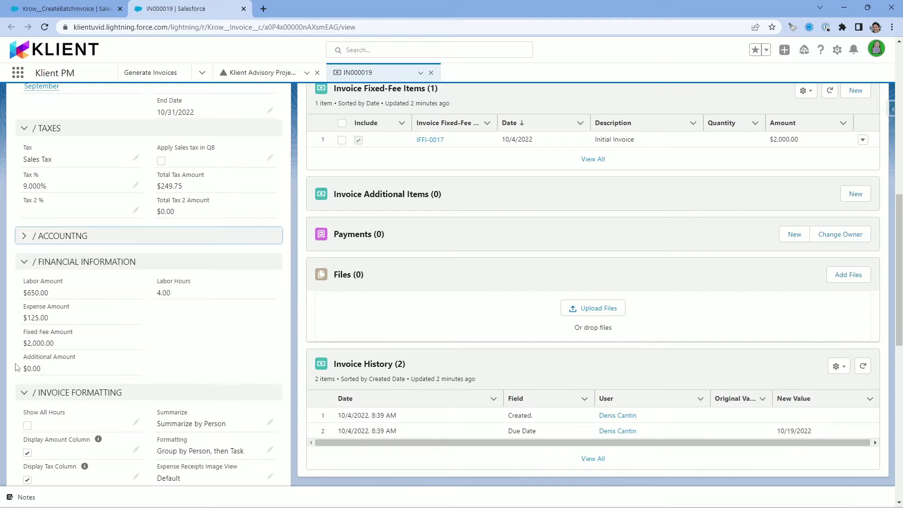
scroll(16, 367, down, 1)
scroll(17, 254, down, 2)
scroll(16, 254, down, 1)
scroll(51, 225, up, 1)
scroll(86, 201, down, 2)
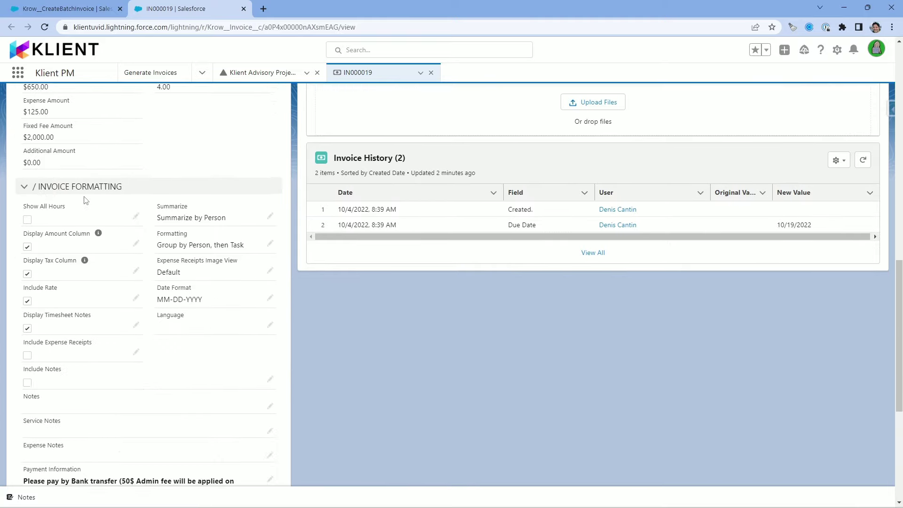
scroll(86, 201, down, 1)
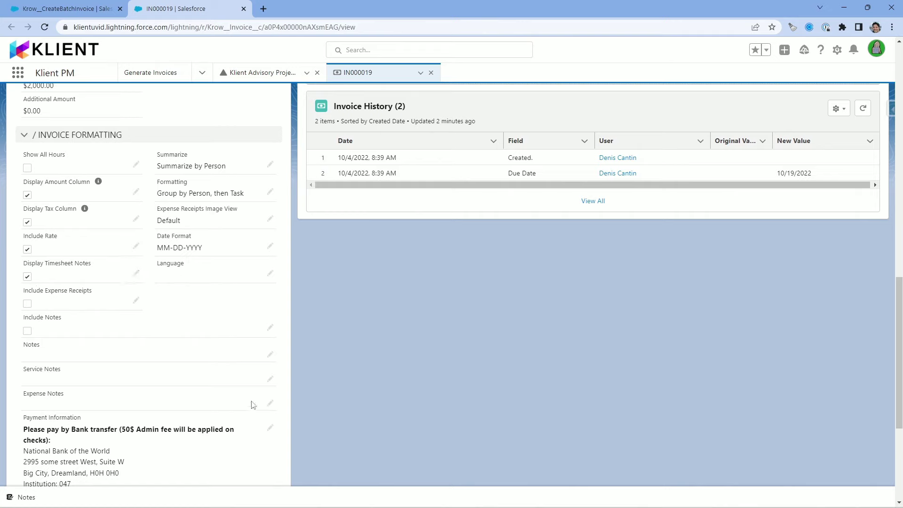
scroll(165, 371, down, 4)
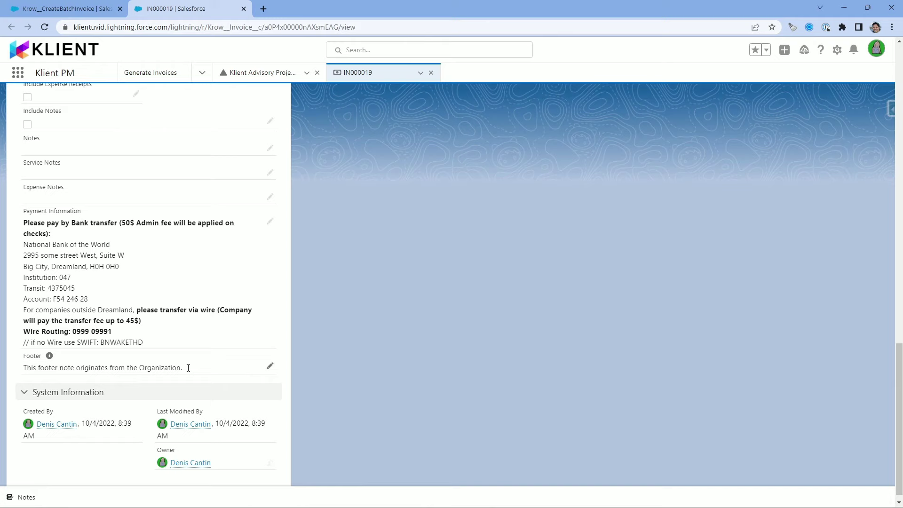
Step: Preview the invoice as a PDF and review the first page's header, amounts, payment instructions and footer
scroll(411, 316, up, 15)
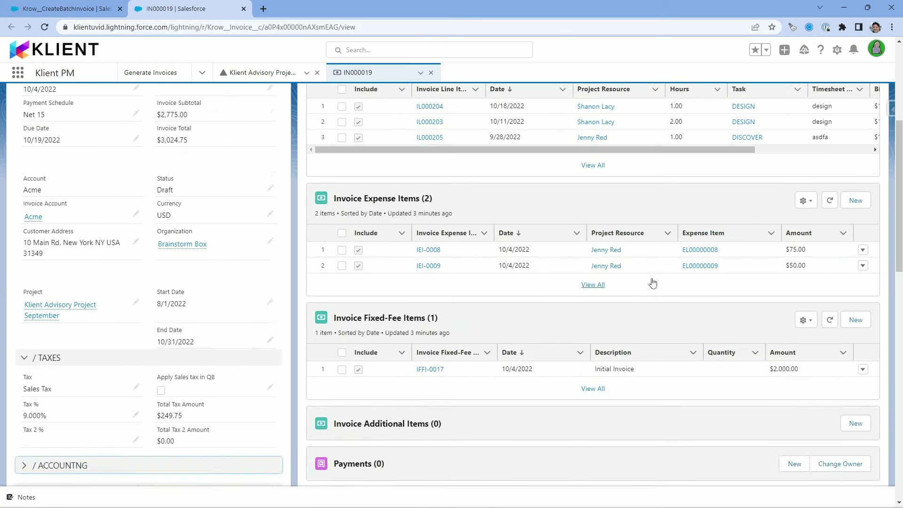
scroll(652, 282, up, 5)
click(784, 108)
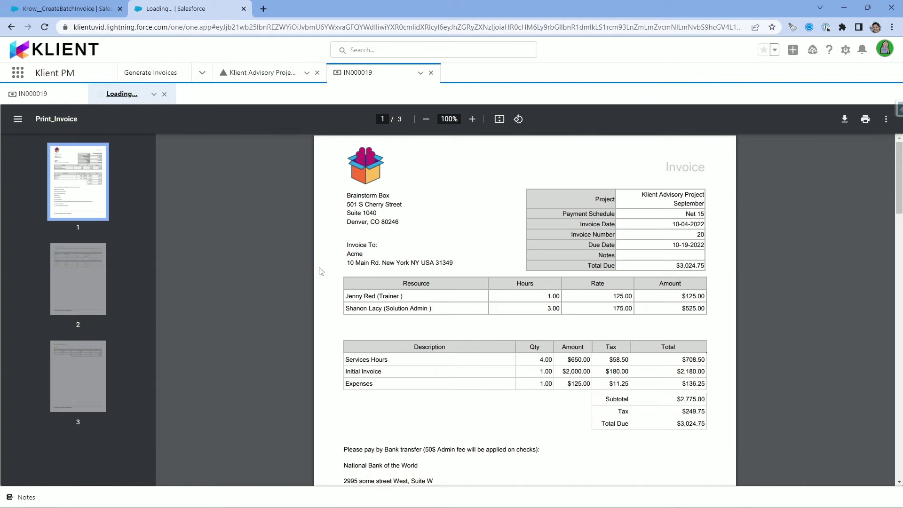
scroll(320, 271, down, 3)
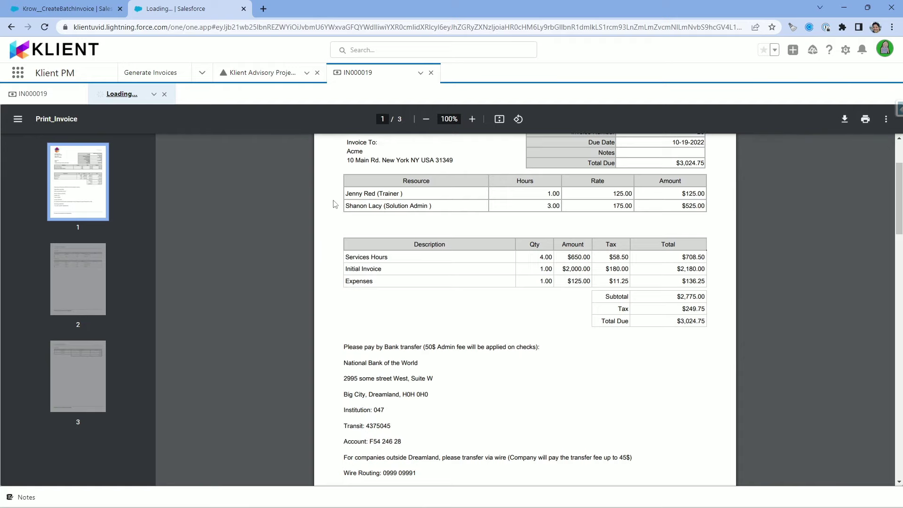
scroll(337, 206, down, 2)
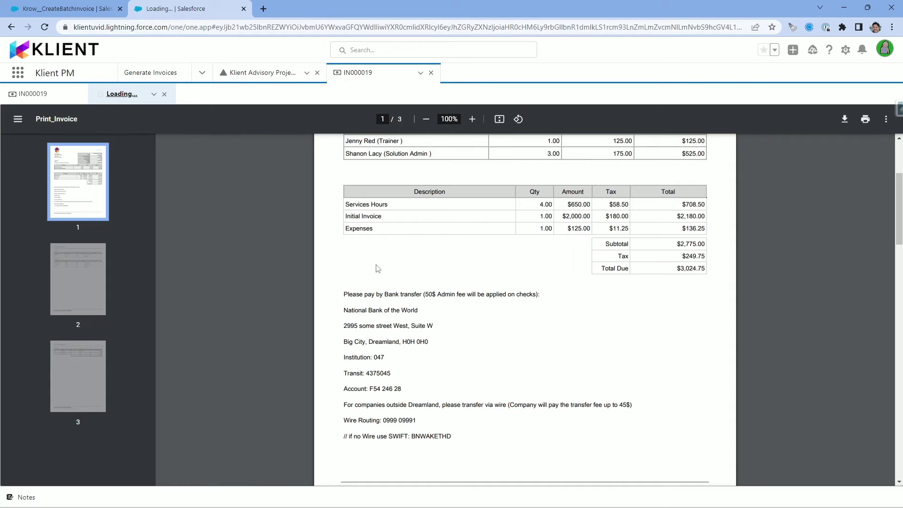
scroll(341, 269, down, 4)
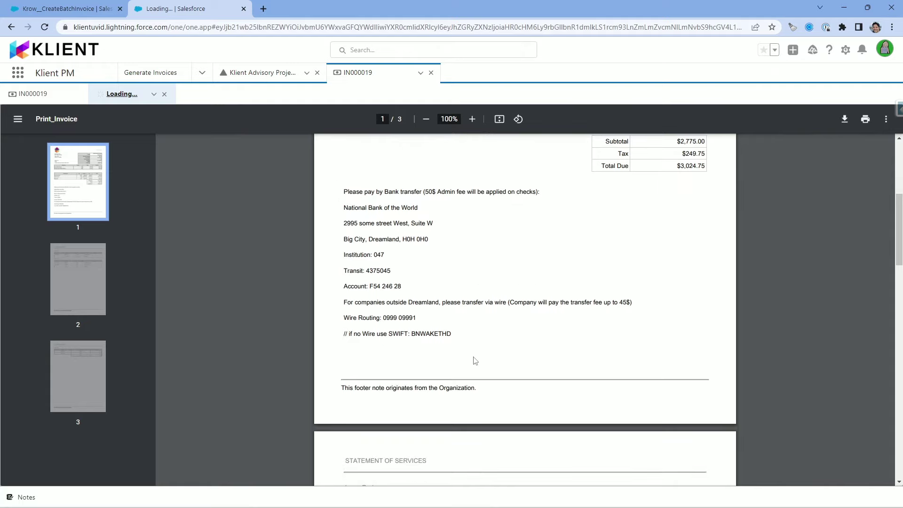
Step: Review the PDF's statement of services and statement of expenses, and close the preview
scroll(473, 361, down, 5)
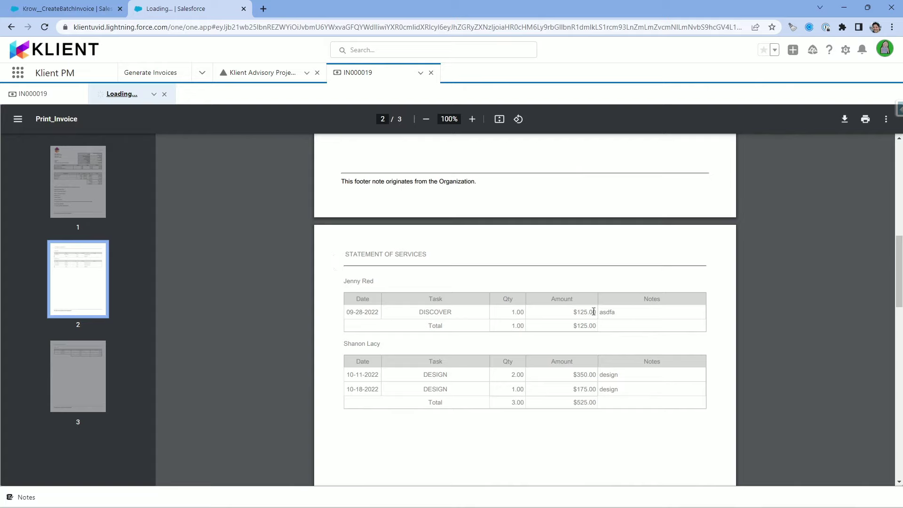
scroll(335, 318, down, 14)
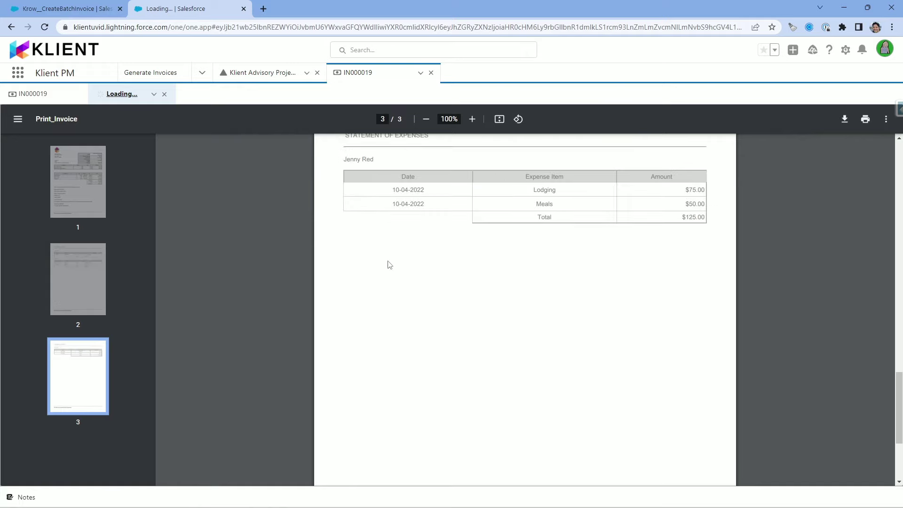
scroll(390, 265, up, 15)
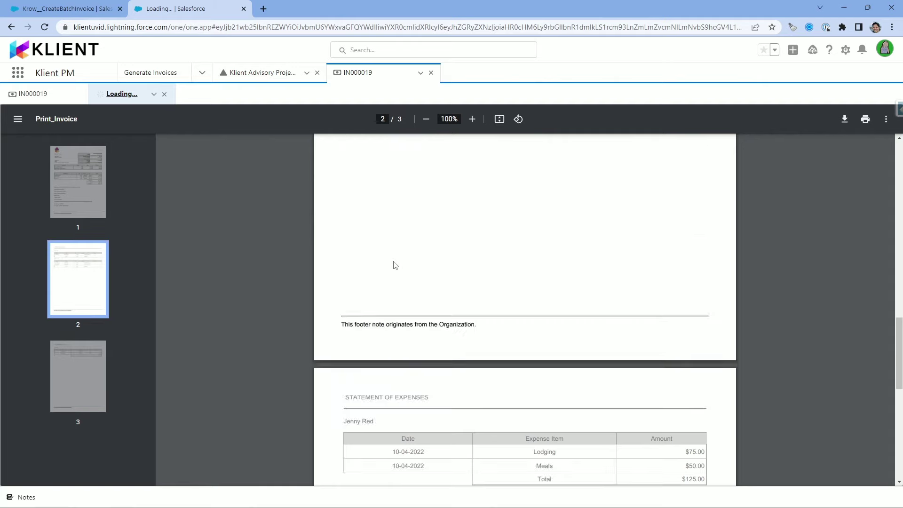
scroll(403, 267, up, 3)
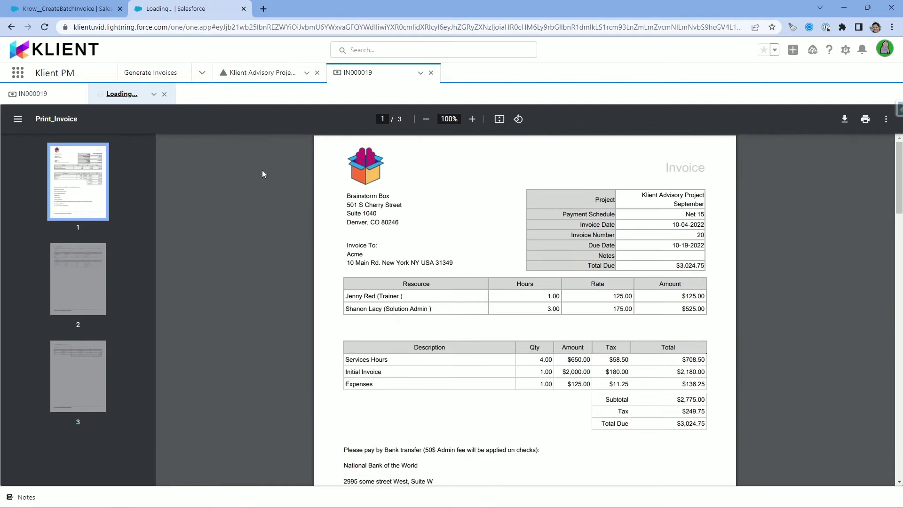
click(164, 96)
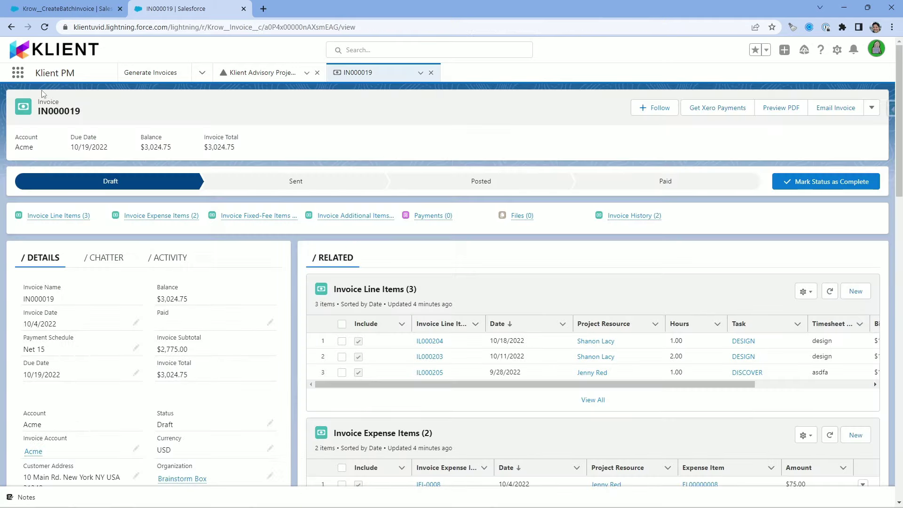
Step: Enable Include Expense Receipts in the invoice formatting section and save the invoice
scroll(43, 104, down, 10)
scroll(42, 104, down, 7)
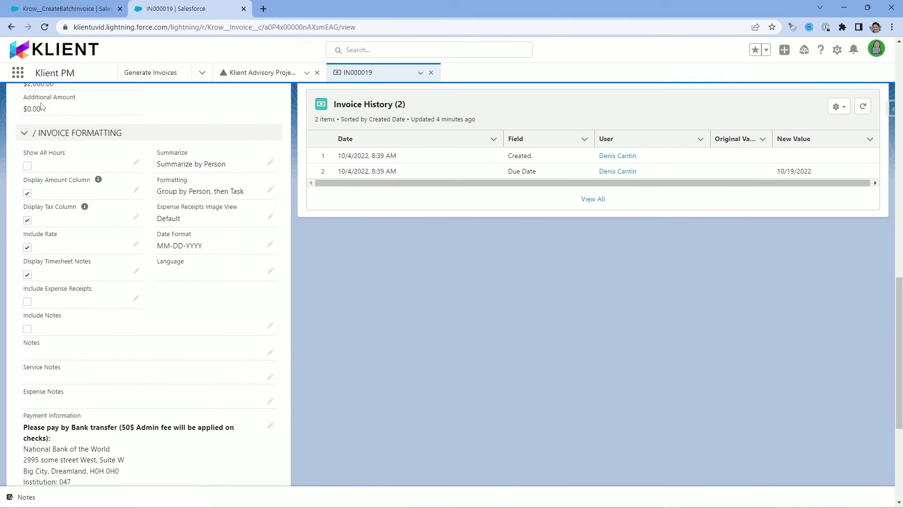
double_click(27, 304)
click(31, 306)
click(169, 470)
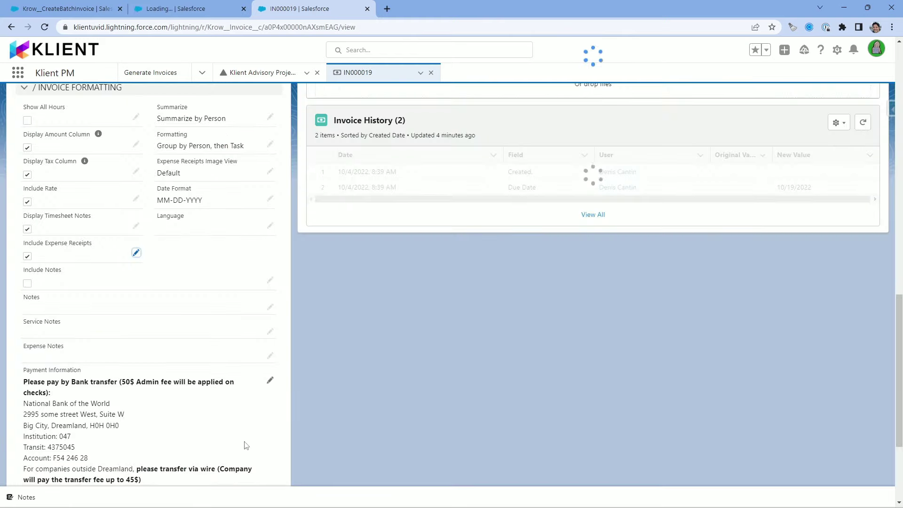
Step: Exclude the $75.00 expense item IEI-0008 from the invoice by disabling its Include option, and save it
scroll(519, 392, up, 6)
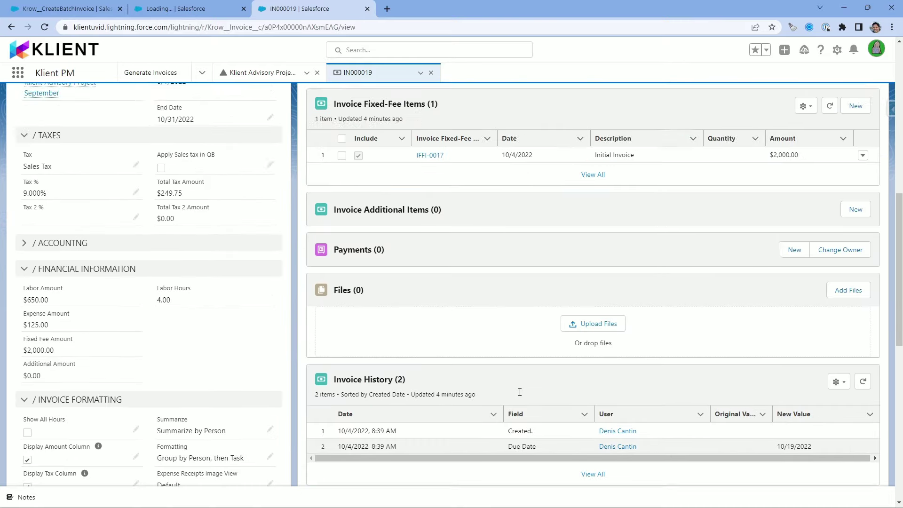
scroll(519, 392, up, 5)
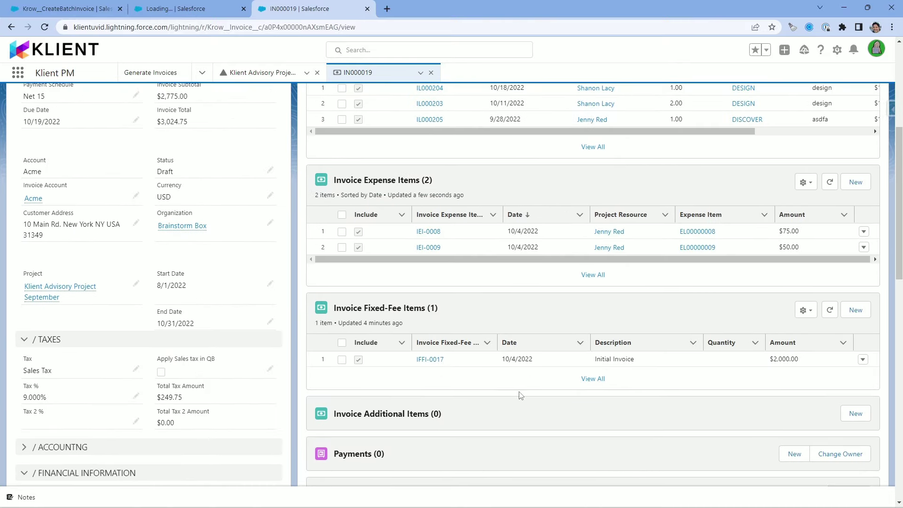
click(864, 233)
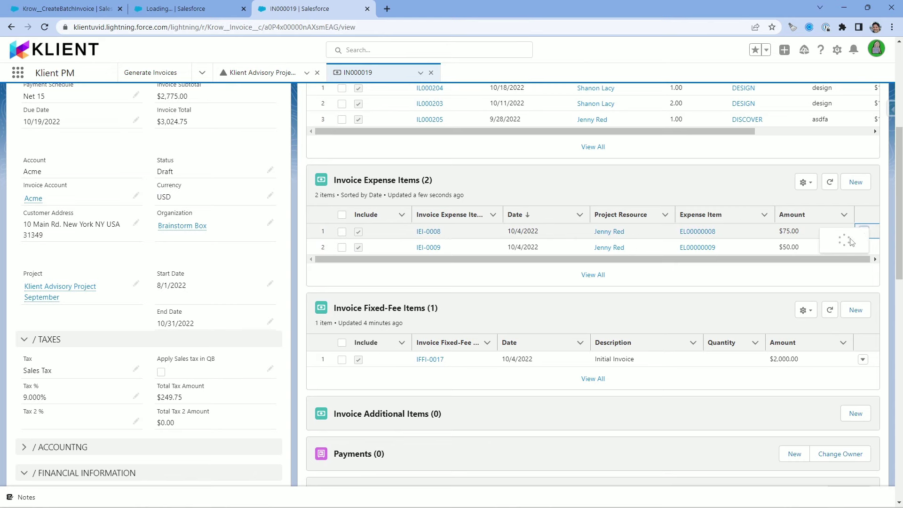
click(830, 224)
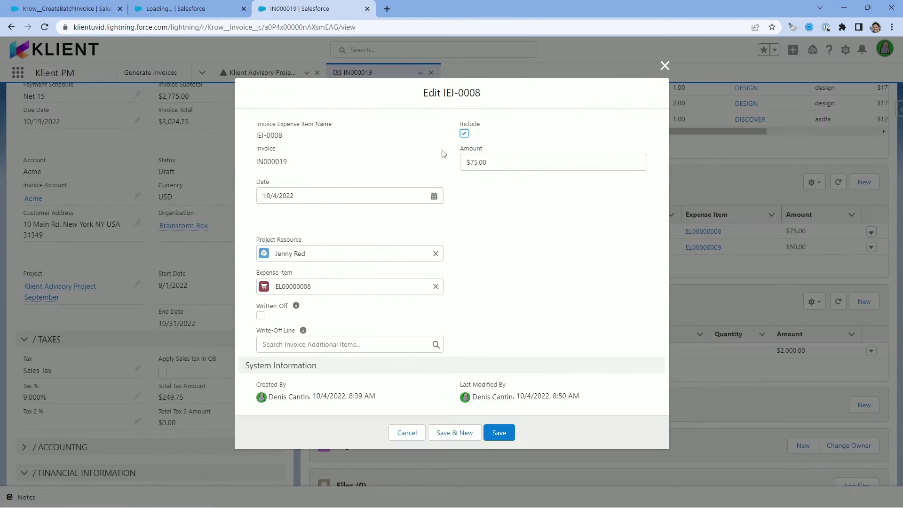
click(464, 134)
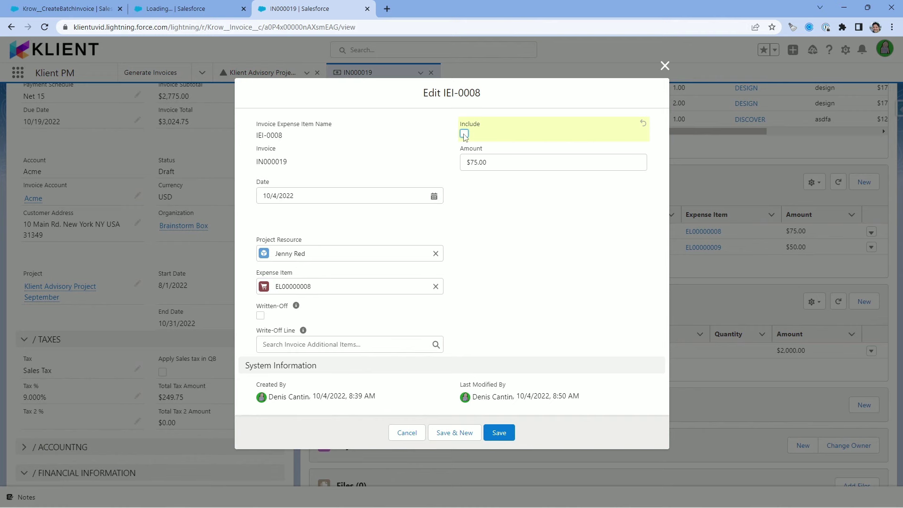
click(501, 431)
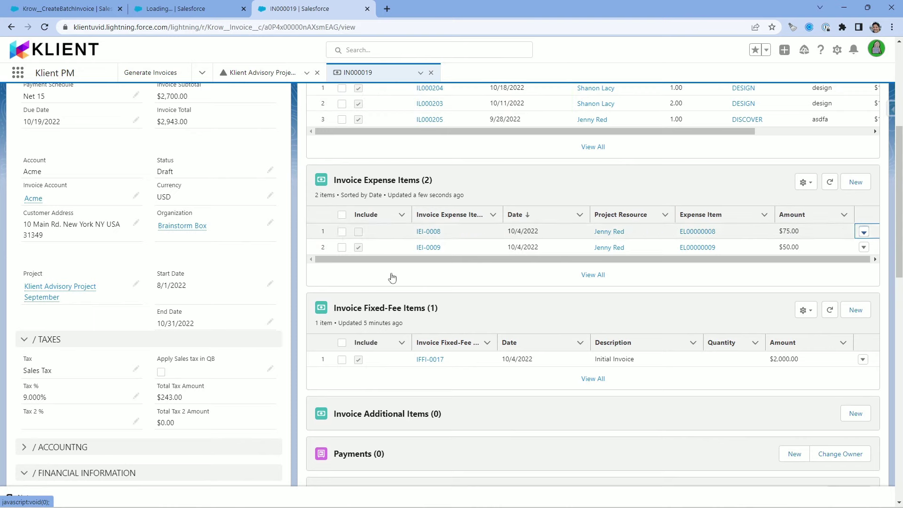
Step: Preview the updated invoice PDF, examine its expense receipts and statement pages, and return to the invoice record
scroll(546, 323, up, 6)
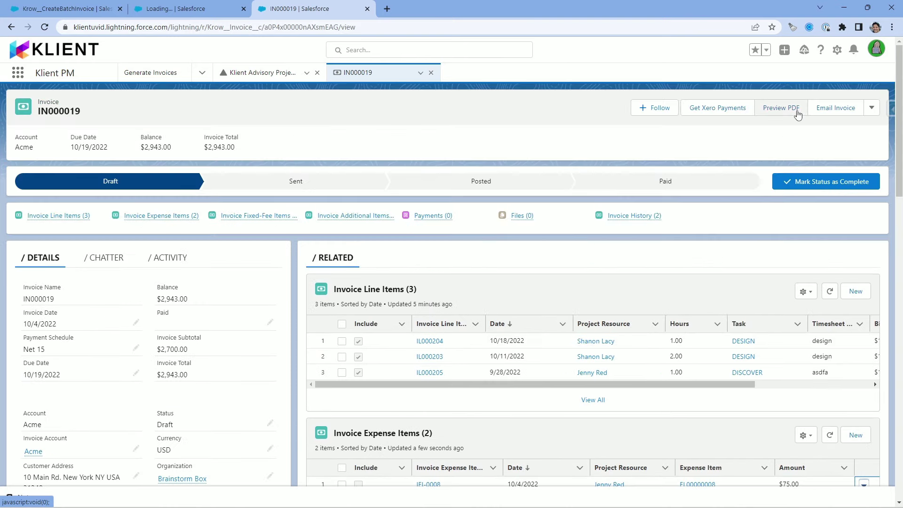
click(781, 108)
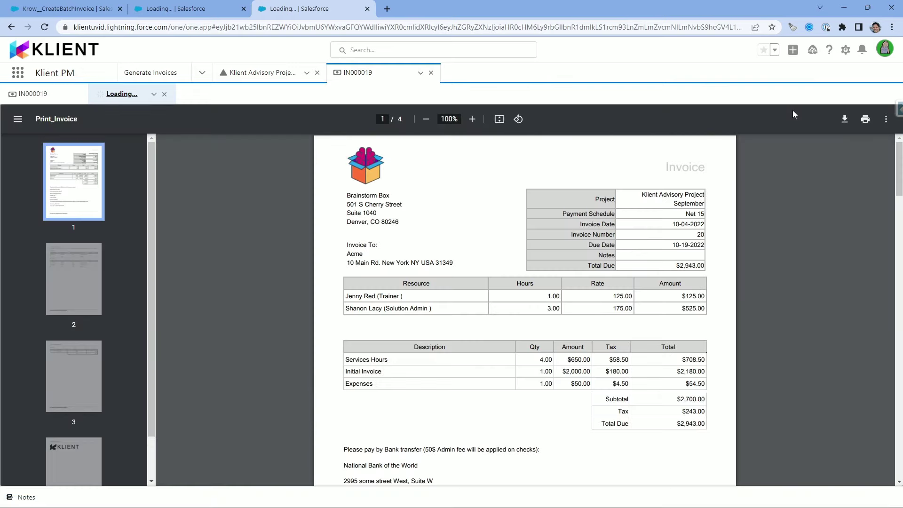
scroll(69, 259, down, 1)
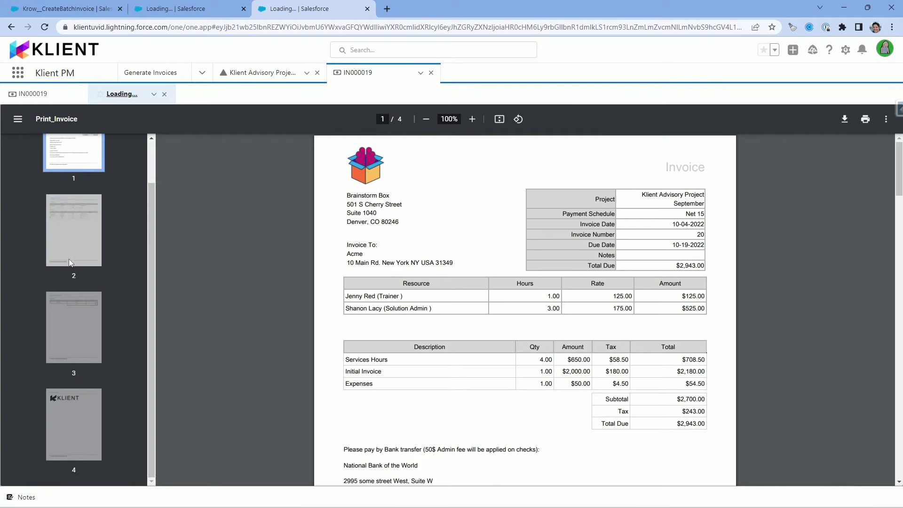
click(84, 419)
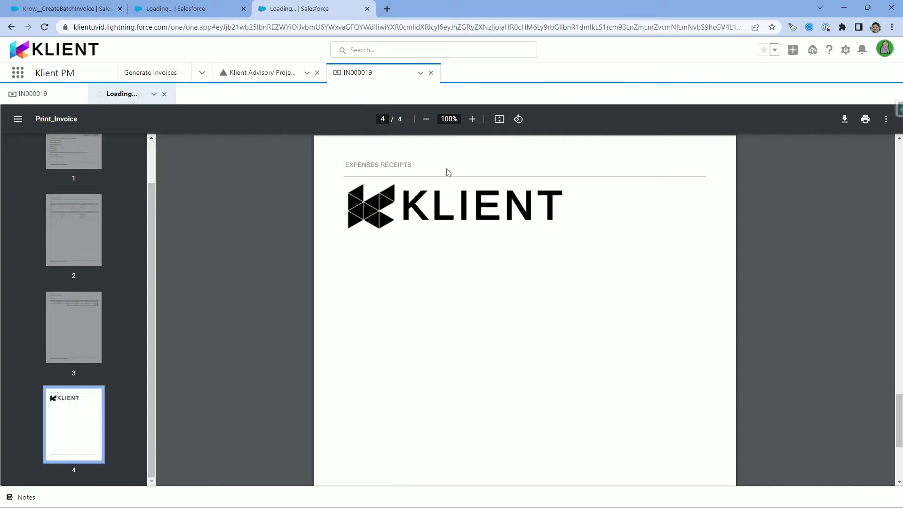
click(69, 315)
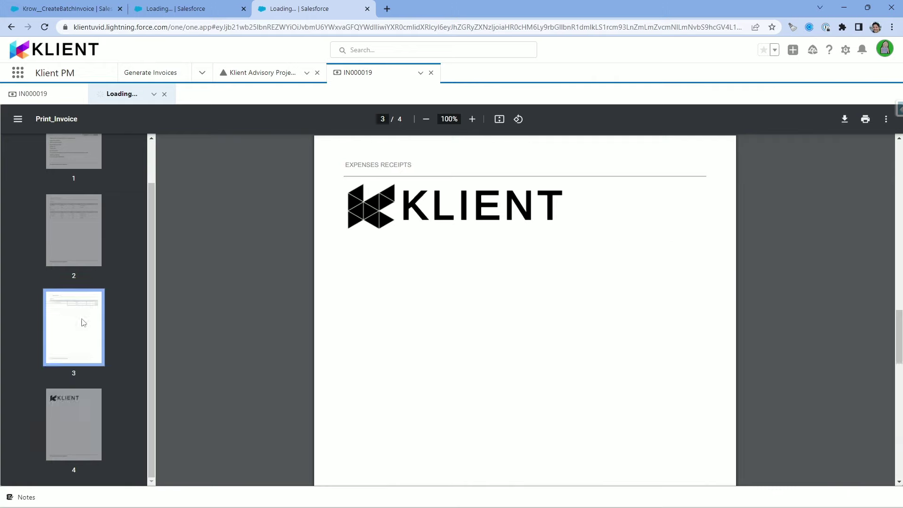
click(70, 260)
scroll(71, 263, up, 1)
click(58, 199)
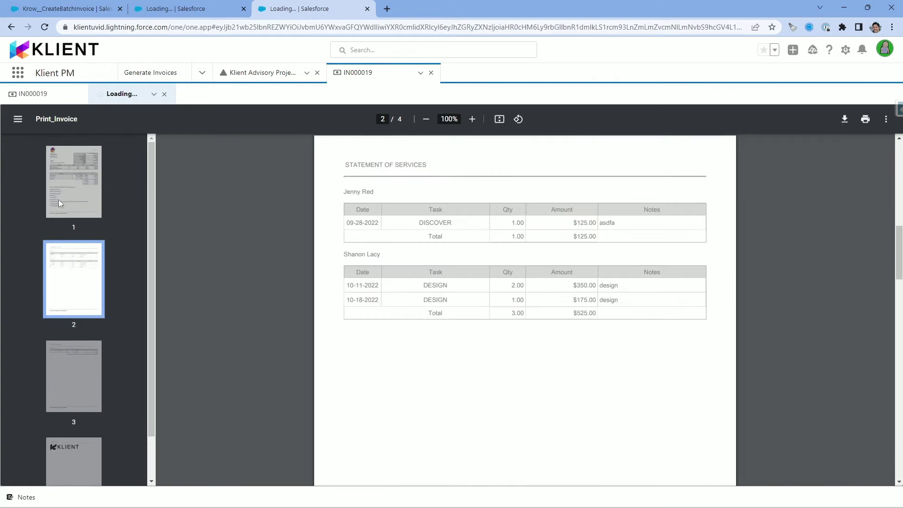
click(38, 96)
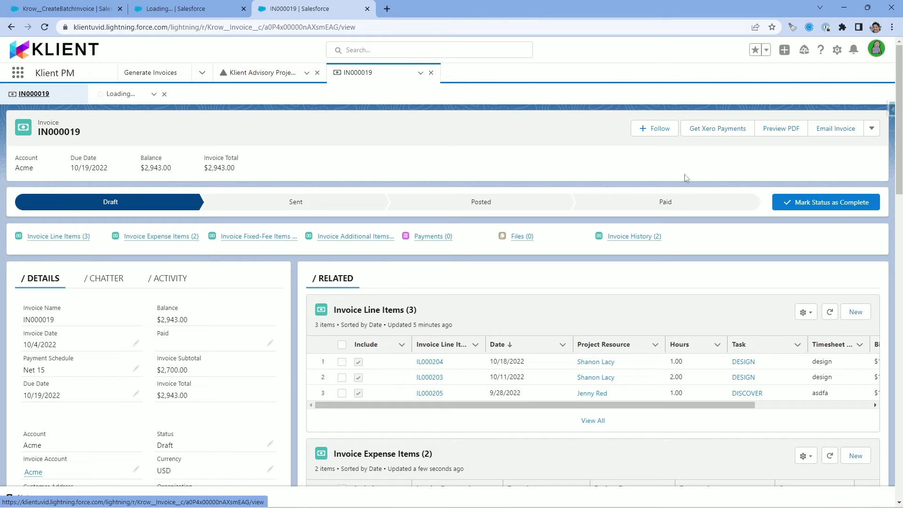
Step: Open the Invoice Workspace and write off all three invoice line items
click(871, 128)
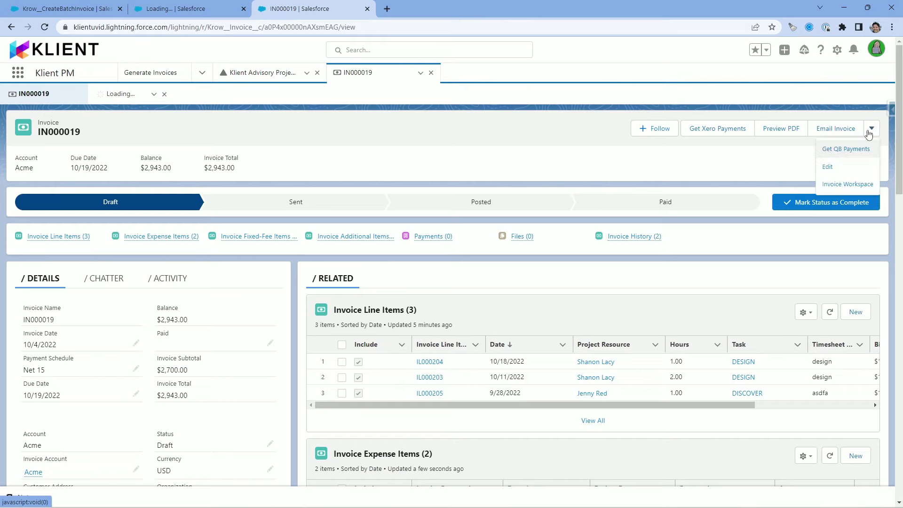
click(830, 188)
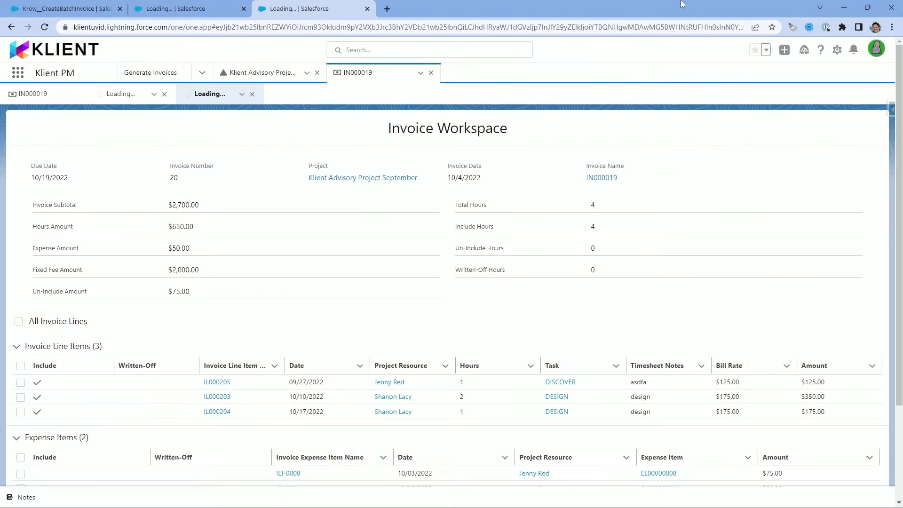
scroll(308, 274, down, 3)
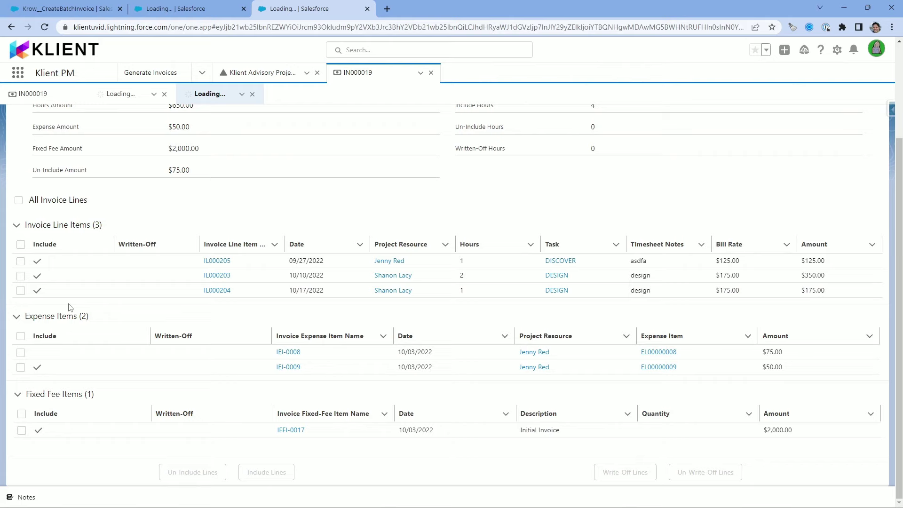
click(20, 245)
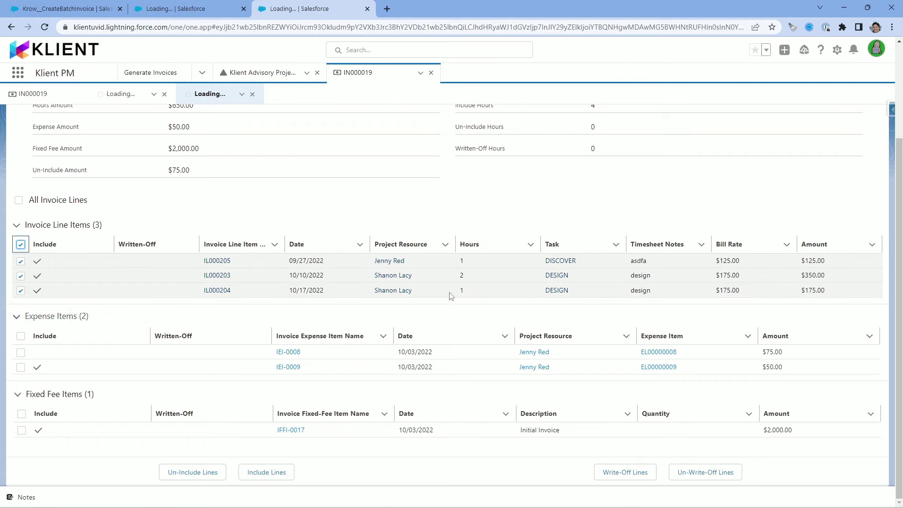
click(621, 476)
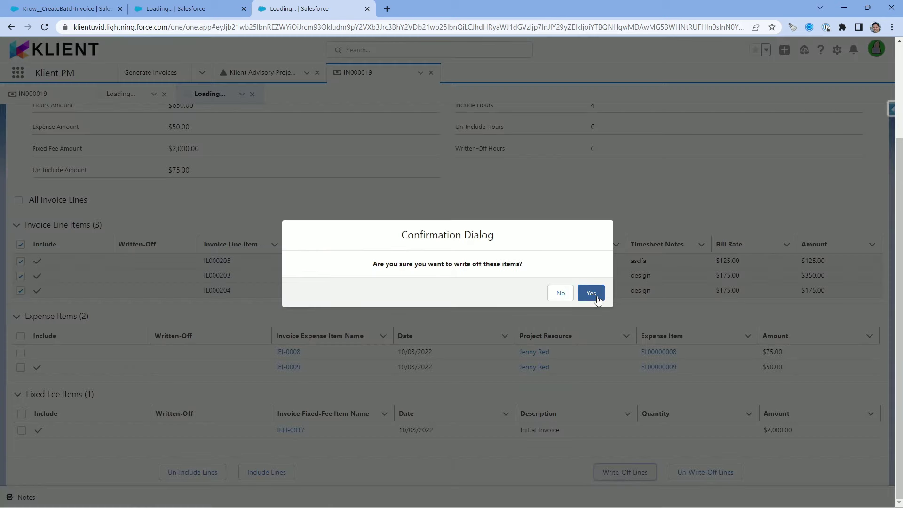
click(597, 297)
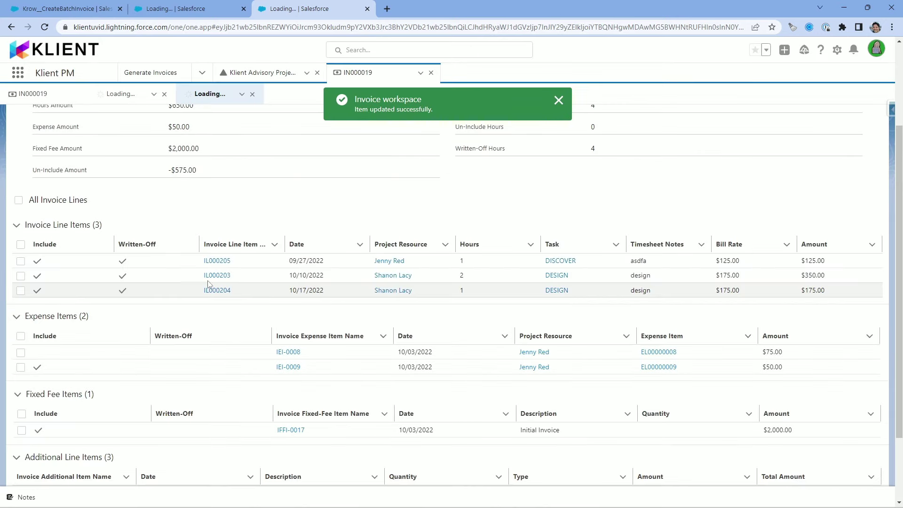
Step: Review the workspace's write-off lines and invoice summary, and return to the invoice record and refresh it
scroll(152, 265, down, 2)
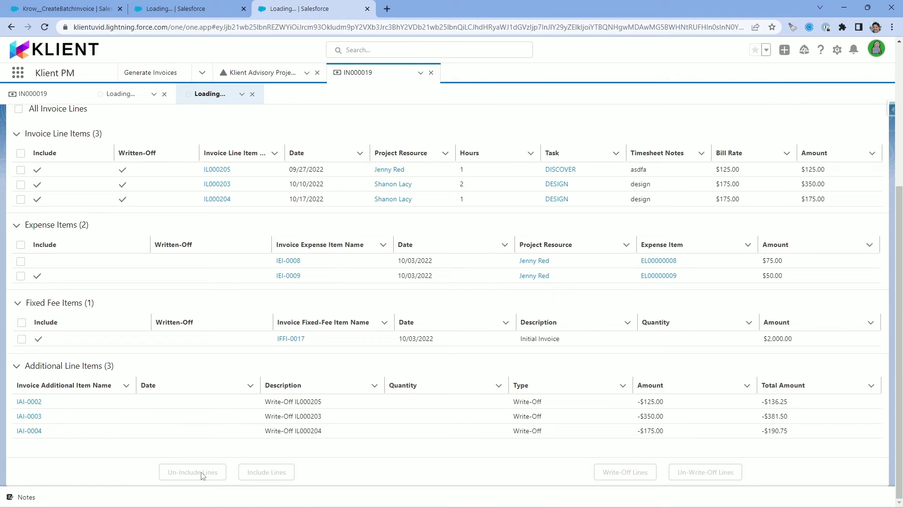
scroll(502, 300, up, 5)
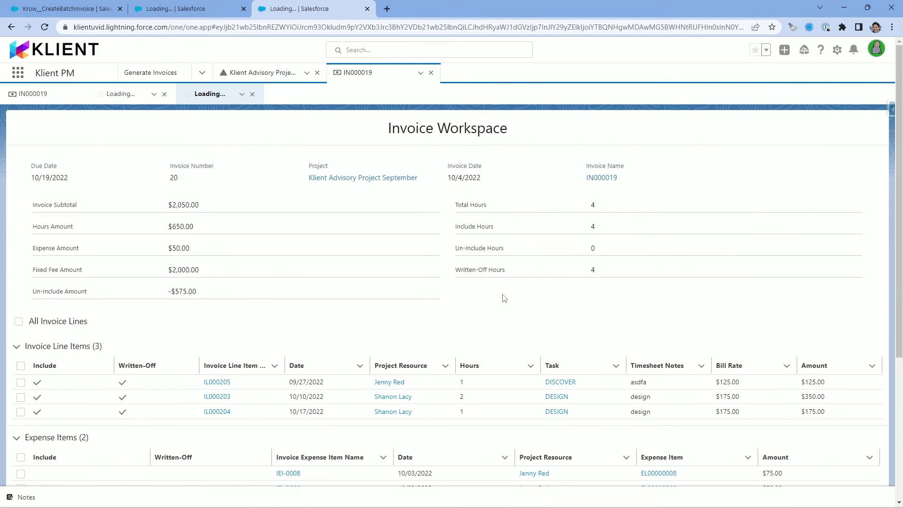
click(33, 92)
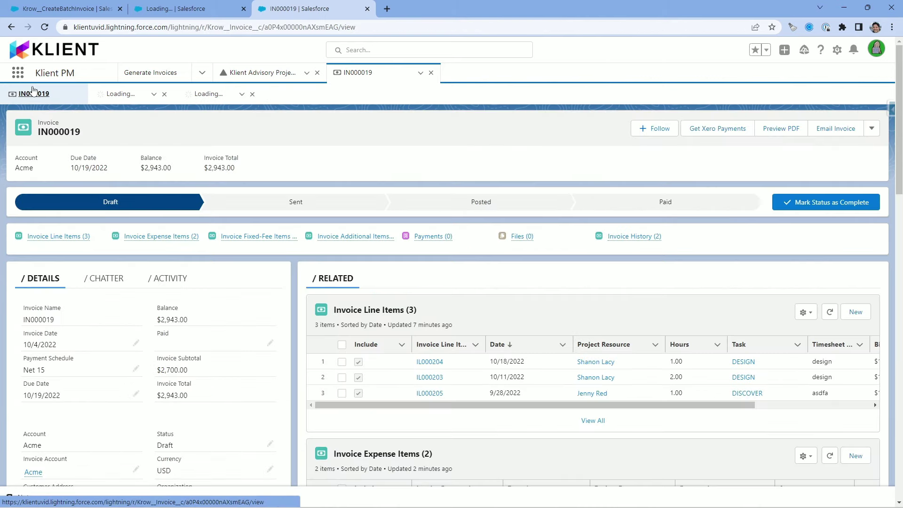
key(F5)
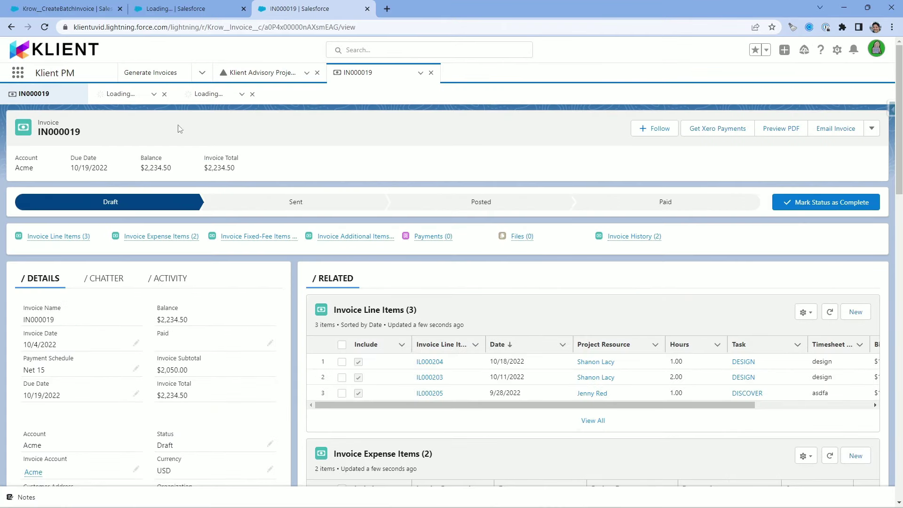
Step: Review the invoice record's totals, expense and fixed-fee items, write-off additional items and financial information
scroll(453, 318, down, 1)
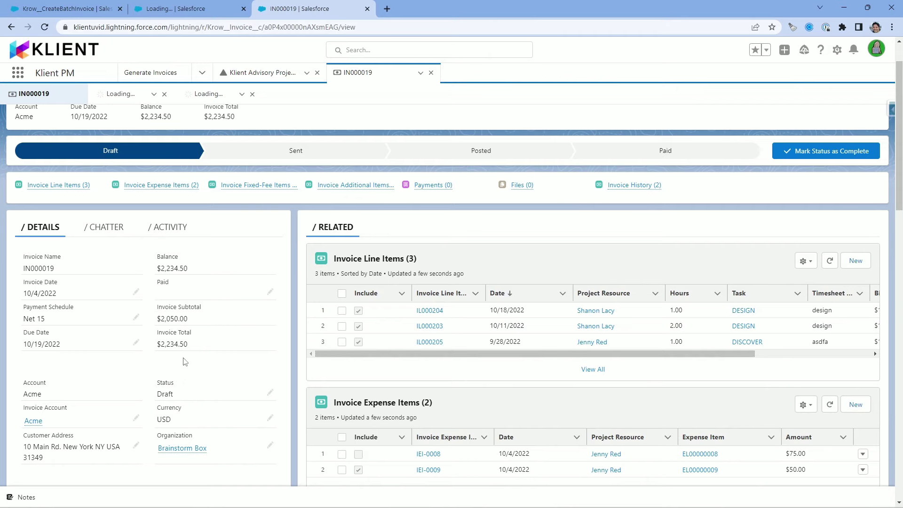
scroll(373, 314, down, 7)
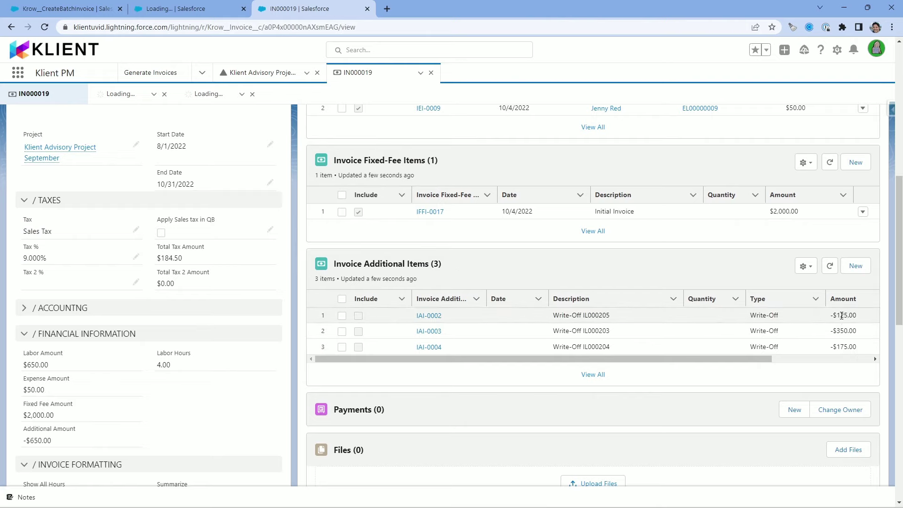
scroll(851, 346, up, 10)
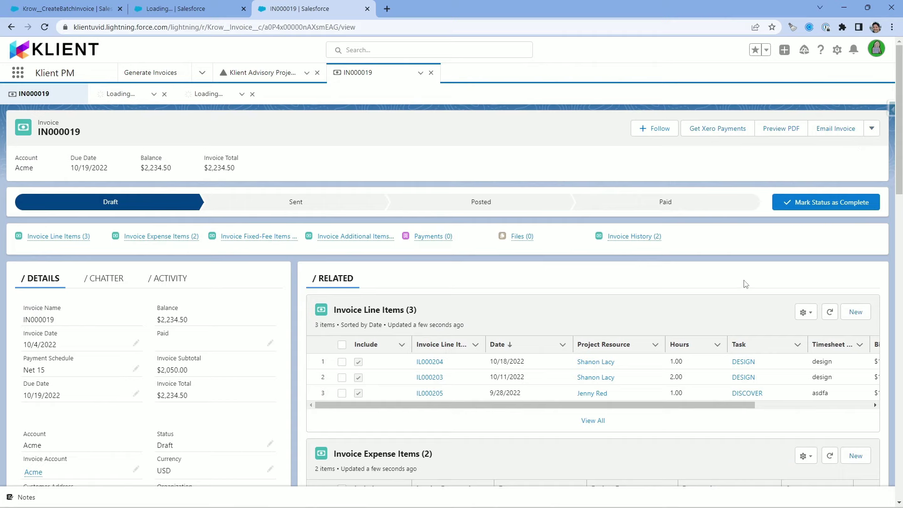
scroll(745, 282, down, 4)
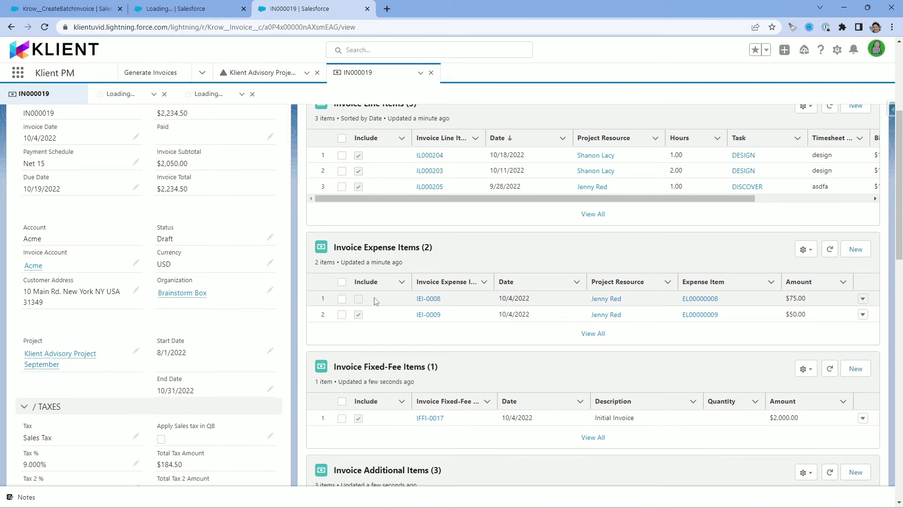
scroll(376, 301, up, 5)
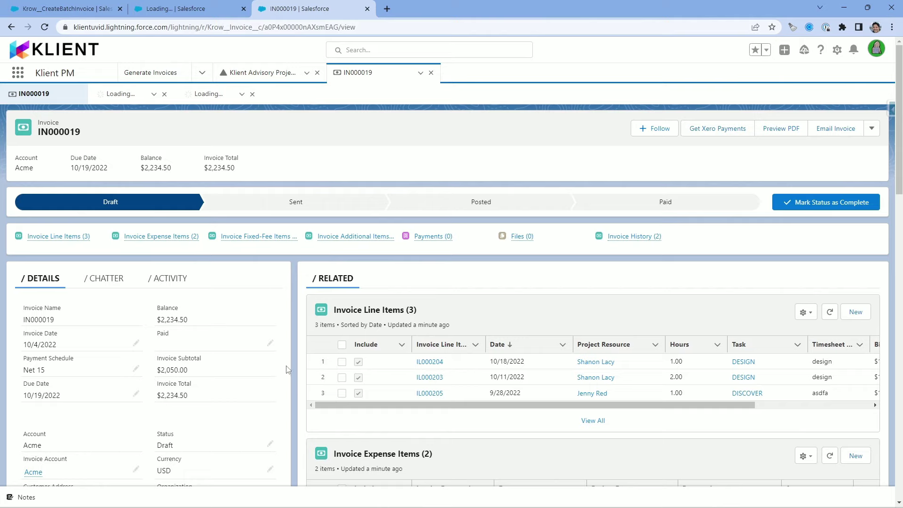
Step: Record a 1000 payment dated 10/4/2022 against invoice IN000019, save it, and return to the invoice record to check its balance and paid amount
scroll(289, 382, down, 13)
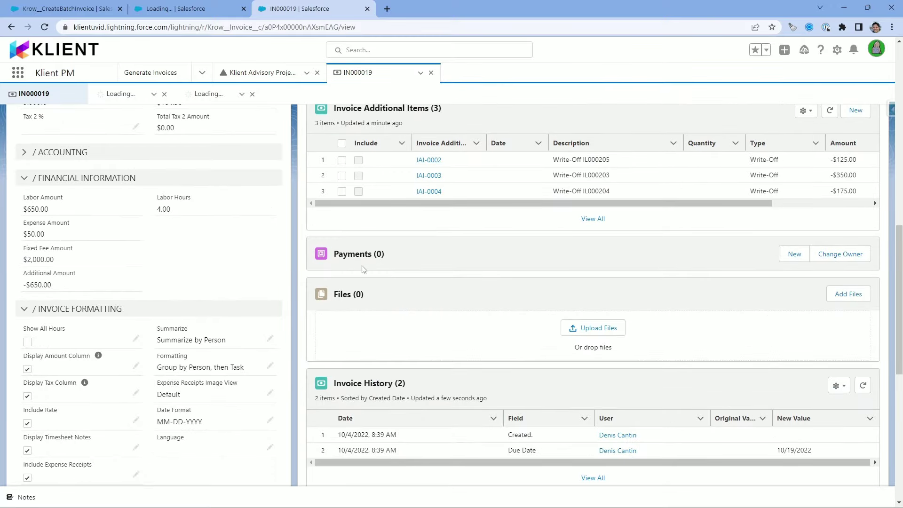
click(794, 254)
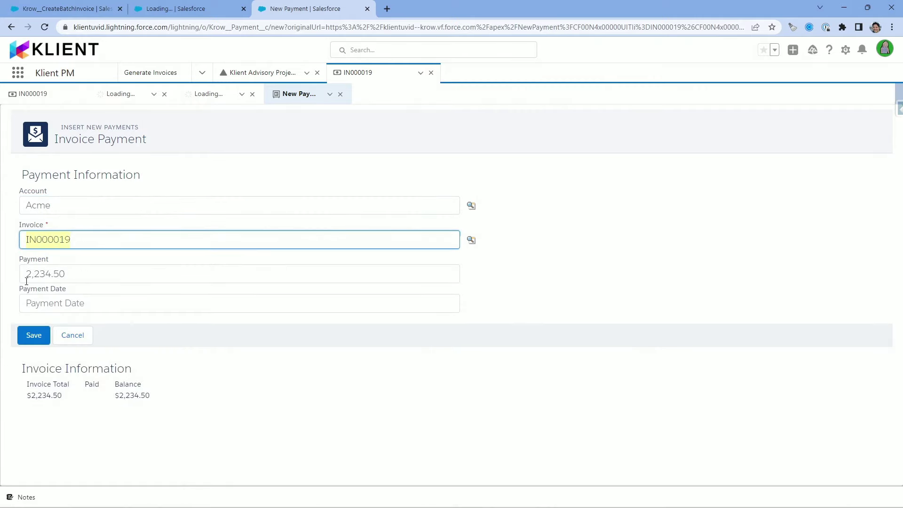
click(84, 277)
text(1000)
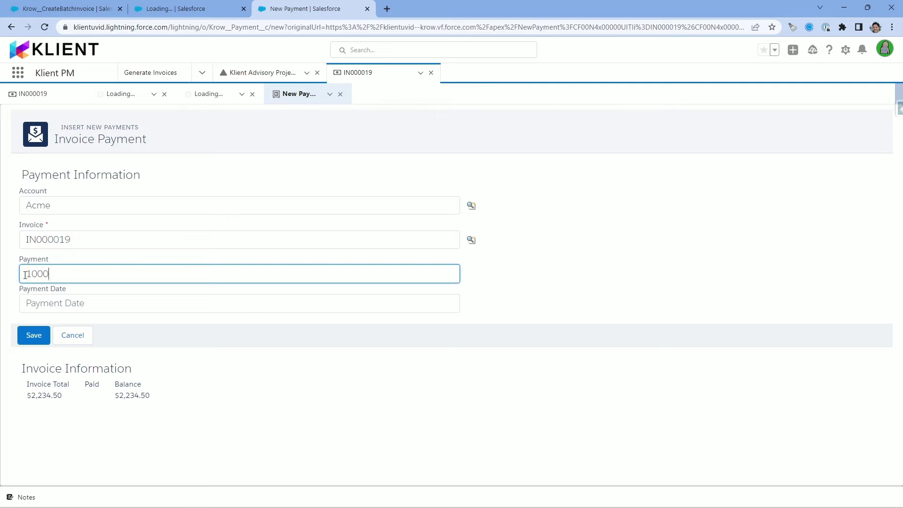
click(65, 299)
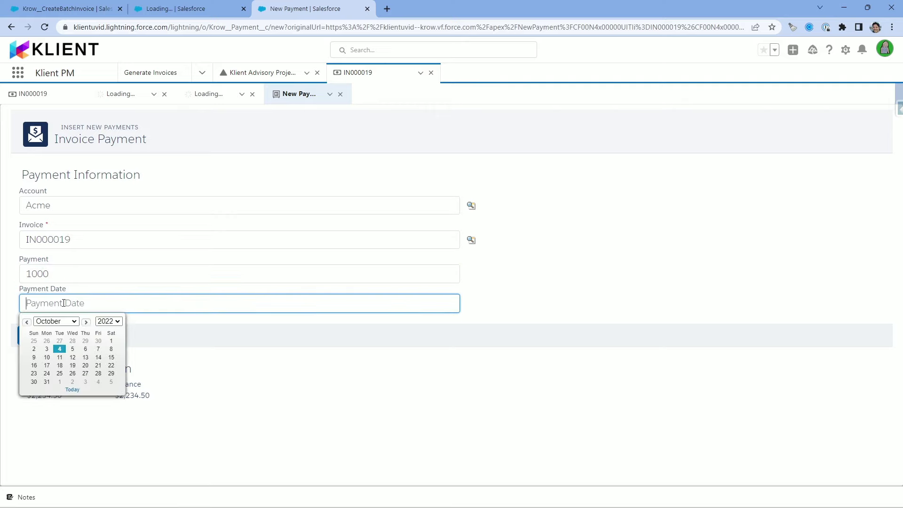
click(60, 349)
click(33, 336)
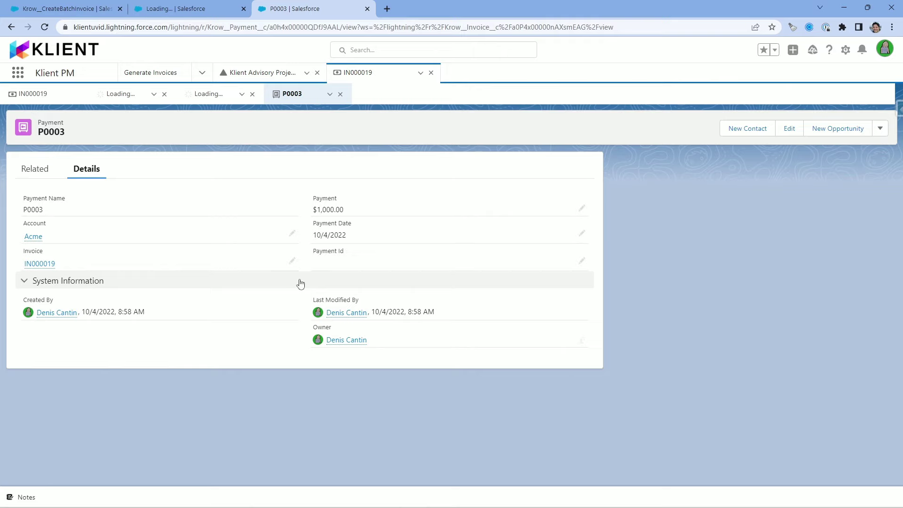
click(50, 264)
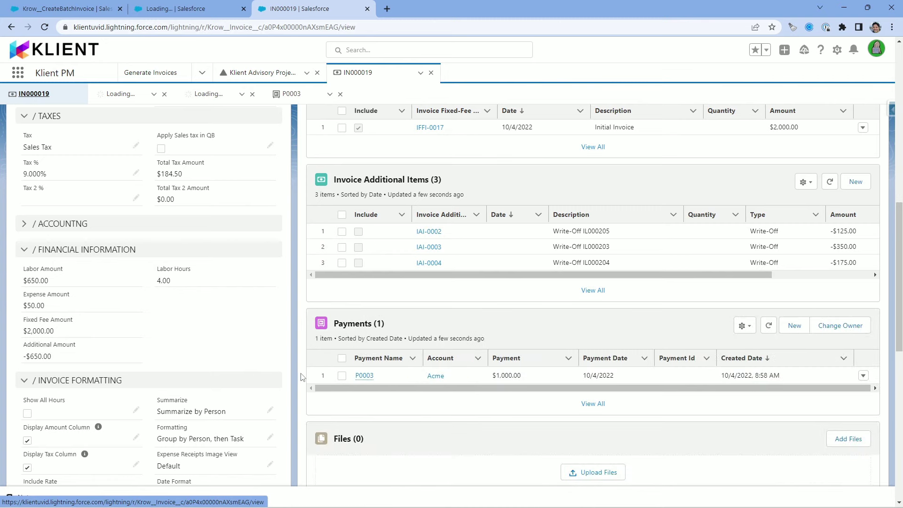
scroll(289, 367, up, 10)
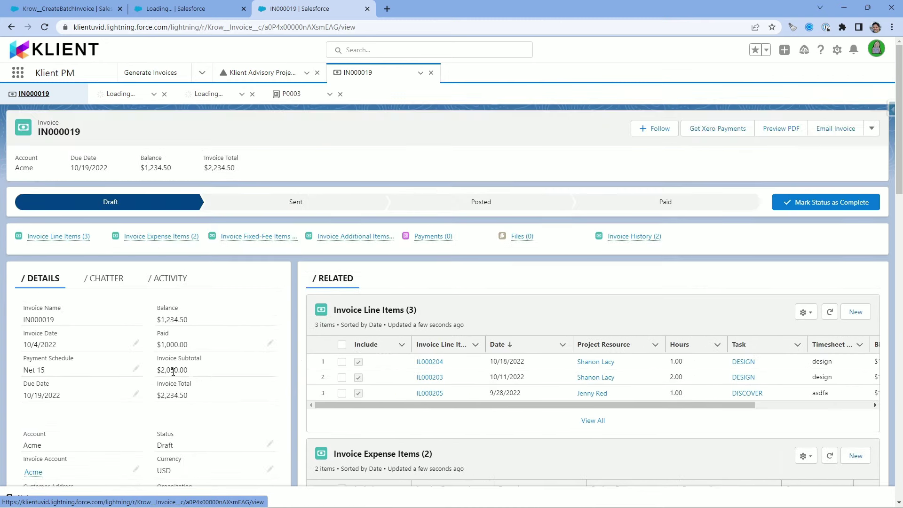